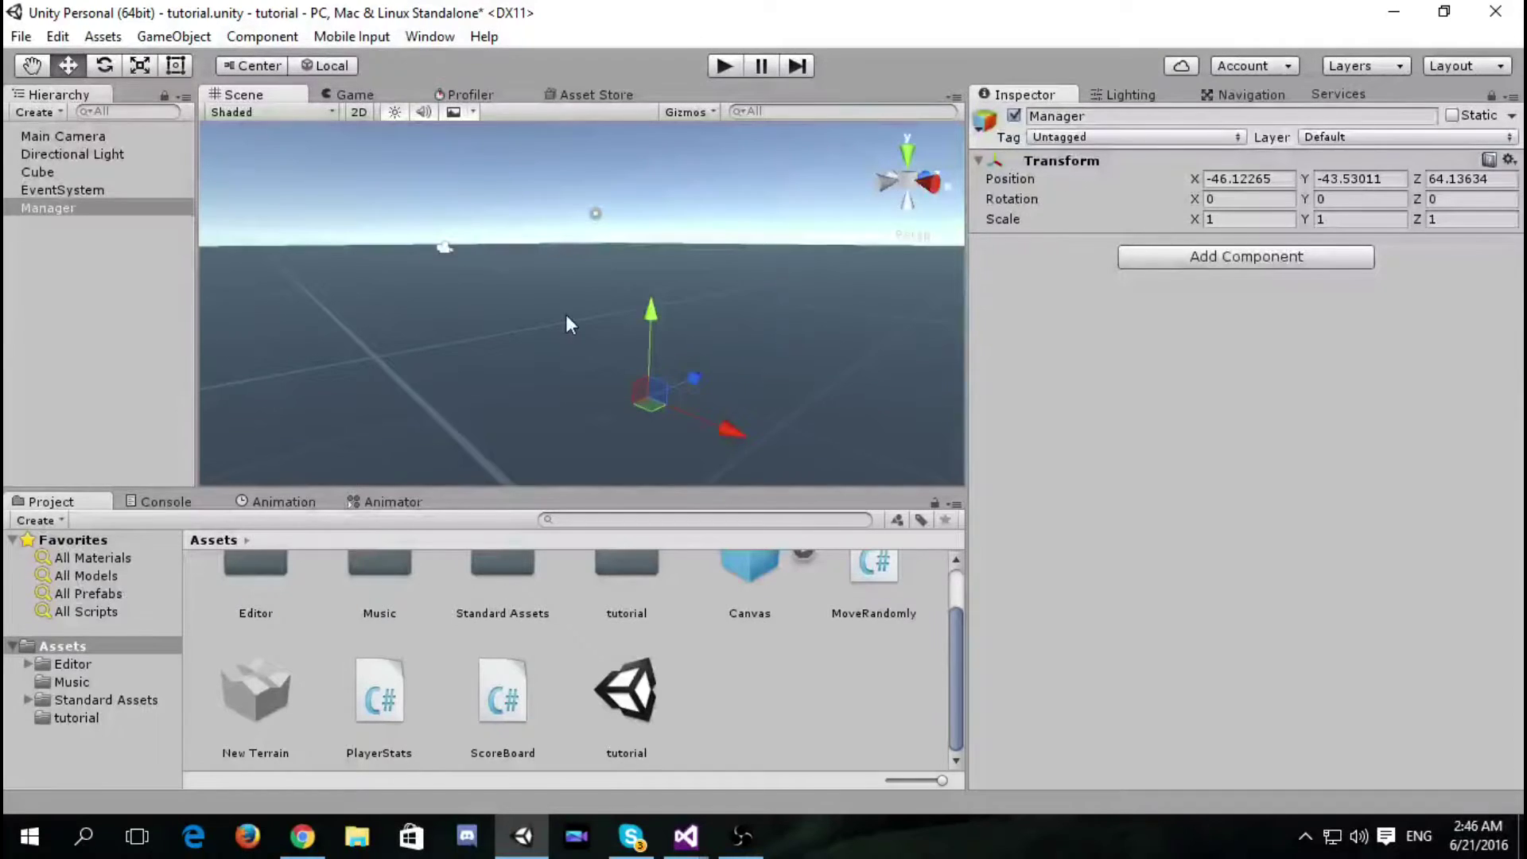
Step: Attach a new C# script named RandomPlaylist to the Manager object
left_click_drag(577, 262, 547, 211, "alt")
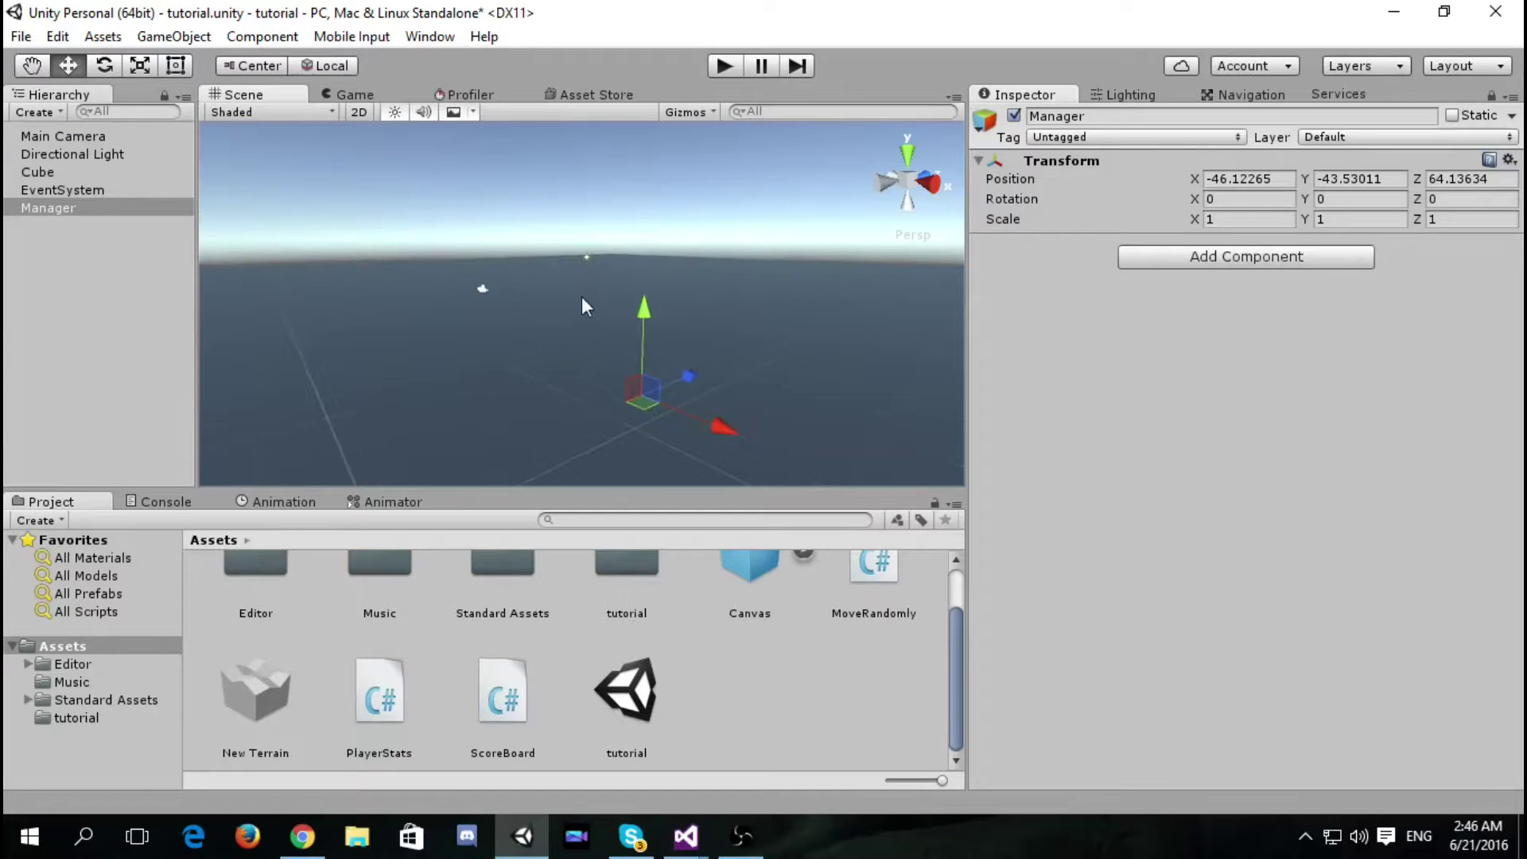
left_click_drag(593, 211, 413, 253, "alt")
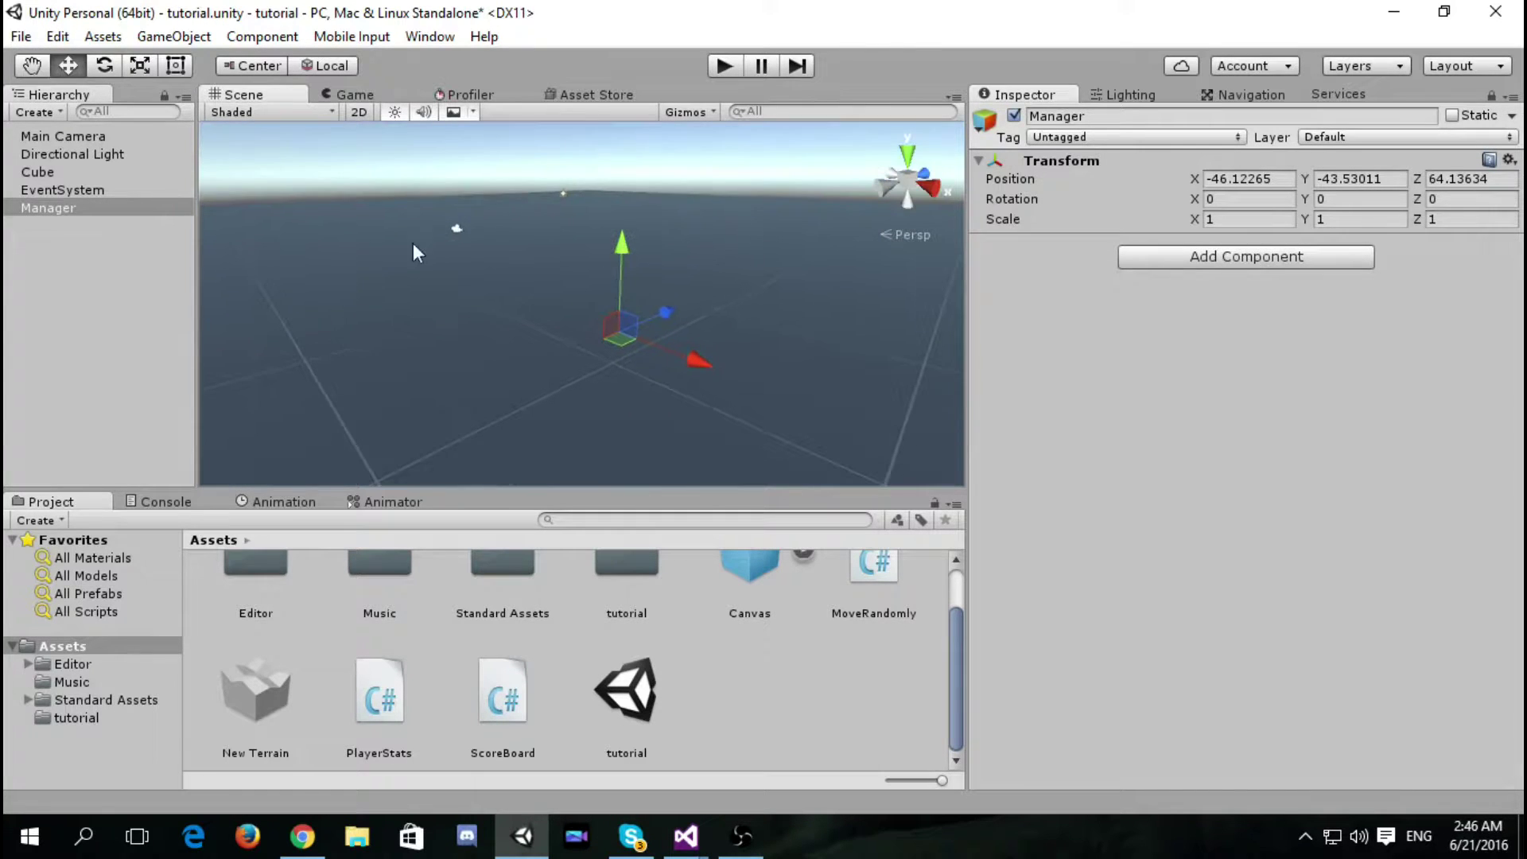
left_click(1206, 259)
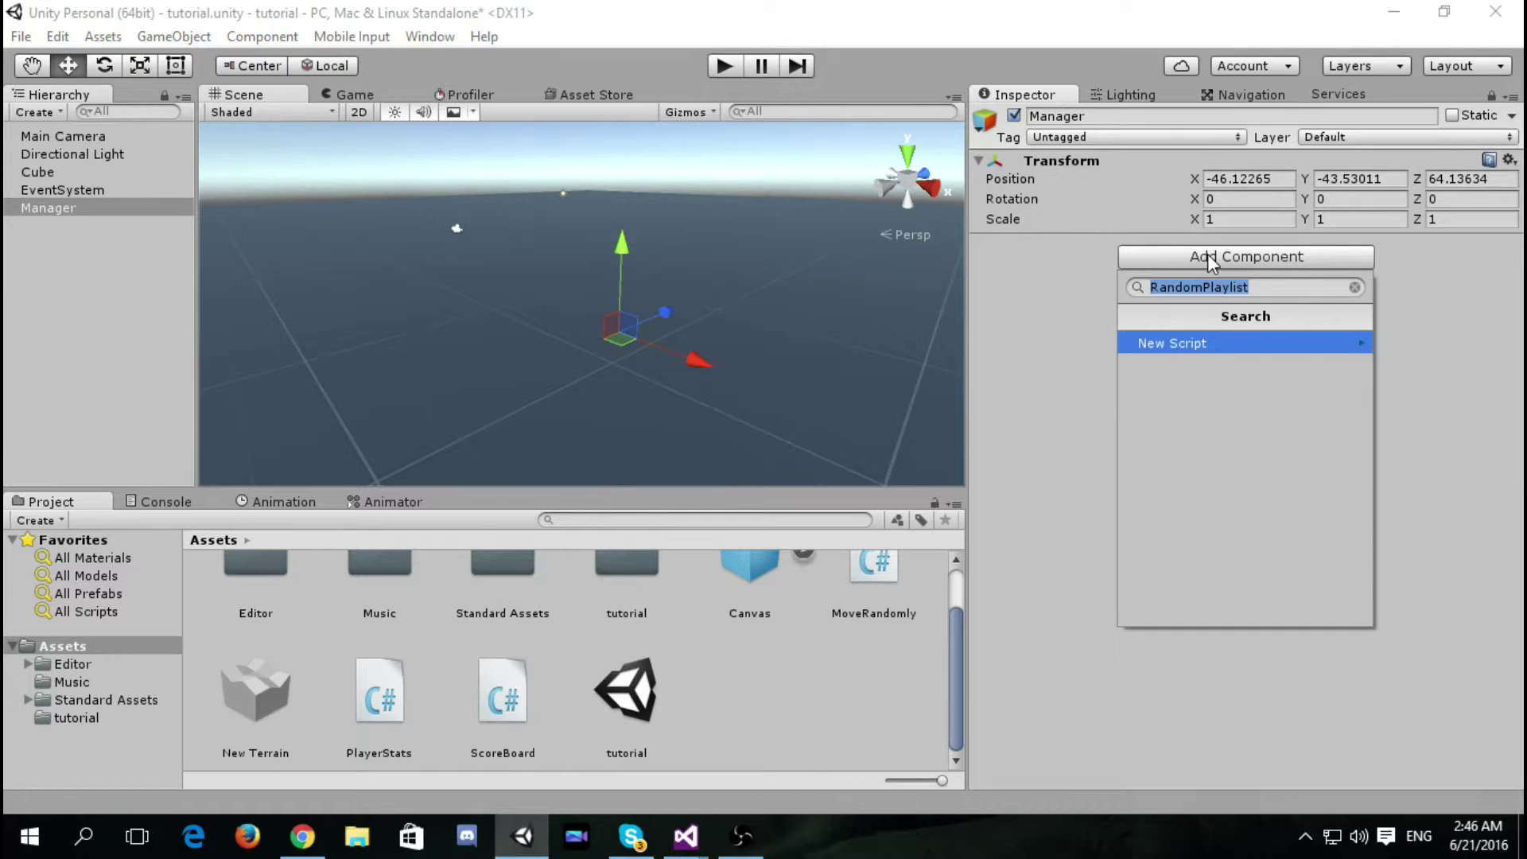
key("Return")
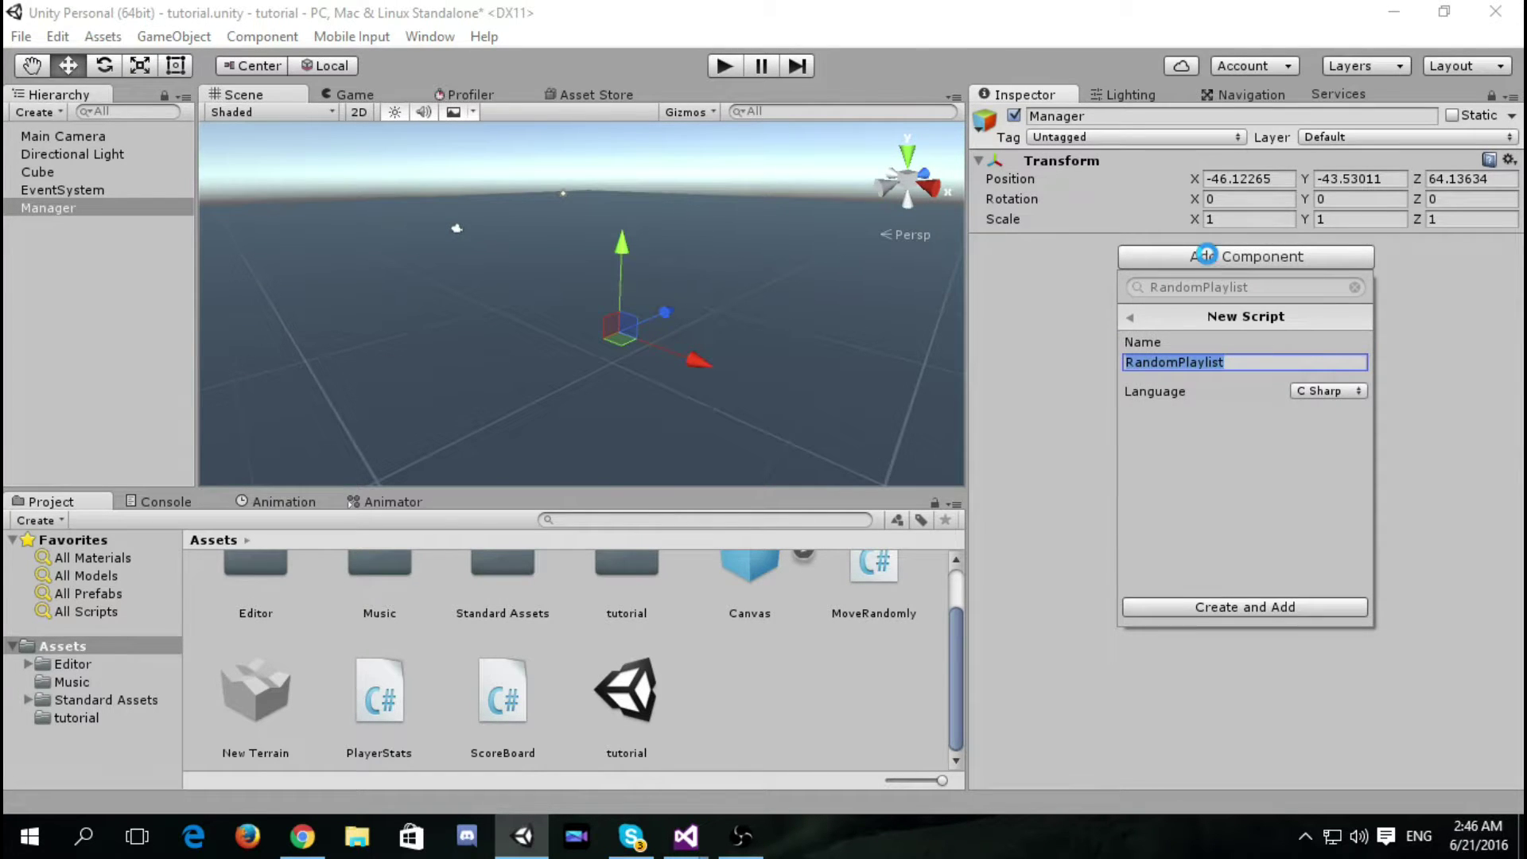
key("Return")
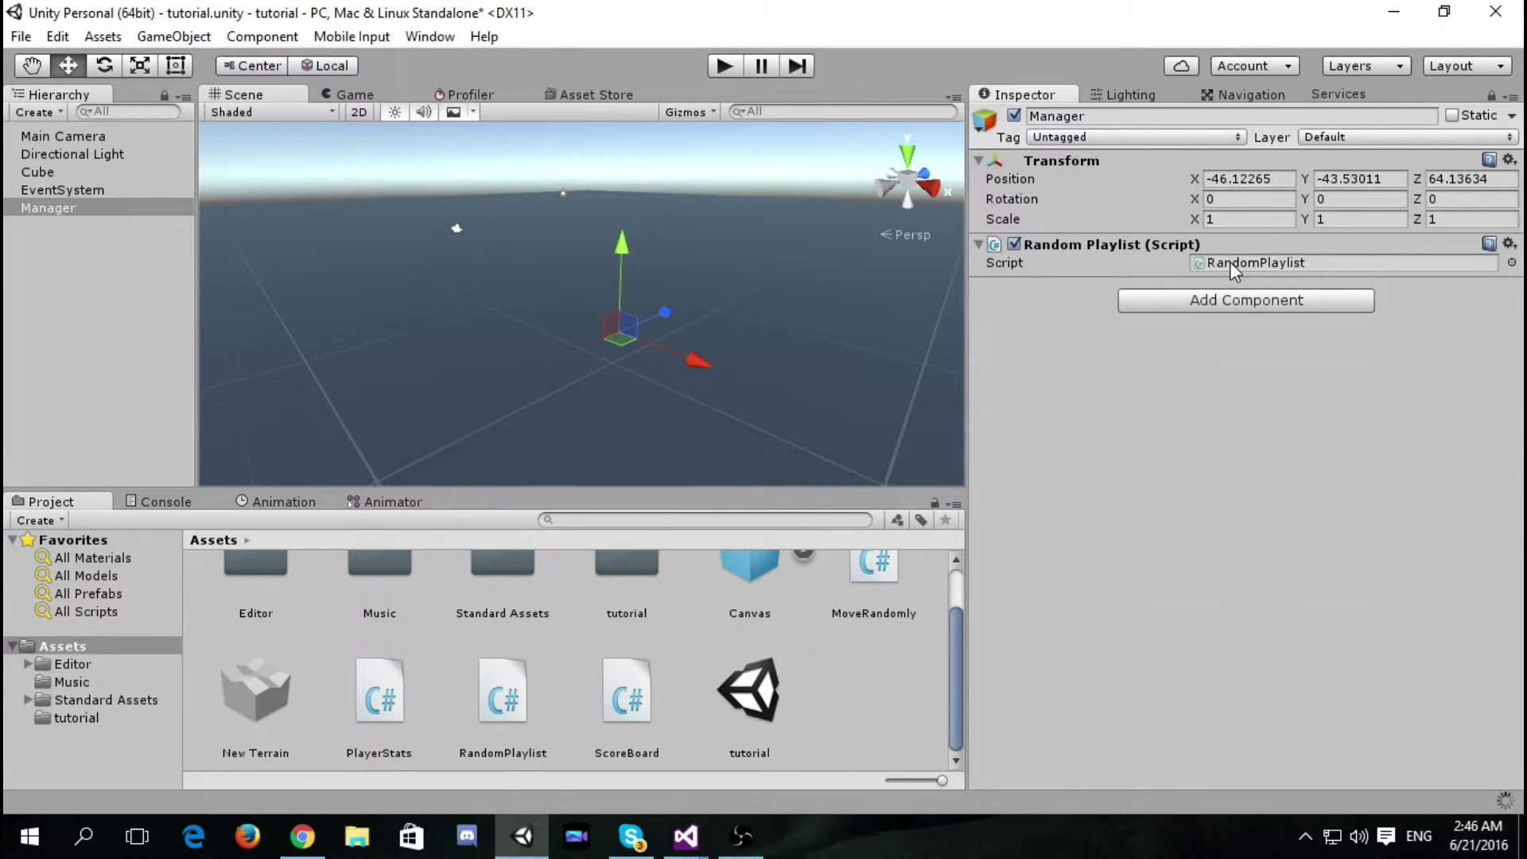
Step: Open RandomPlaylist in Visual Studio, reloading the modified project
double_click(1231, 262)
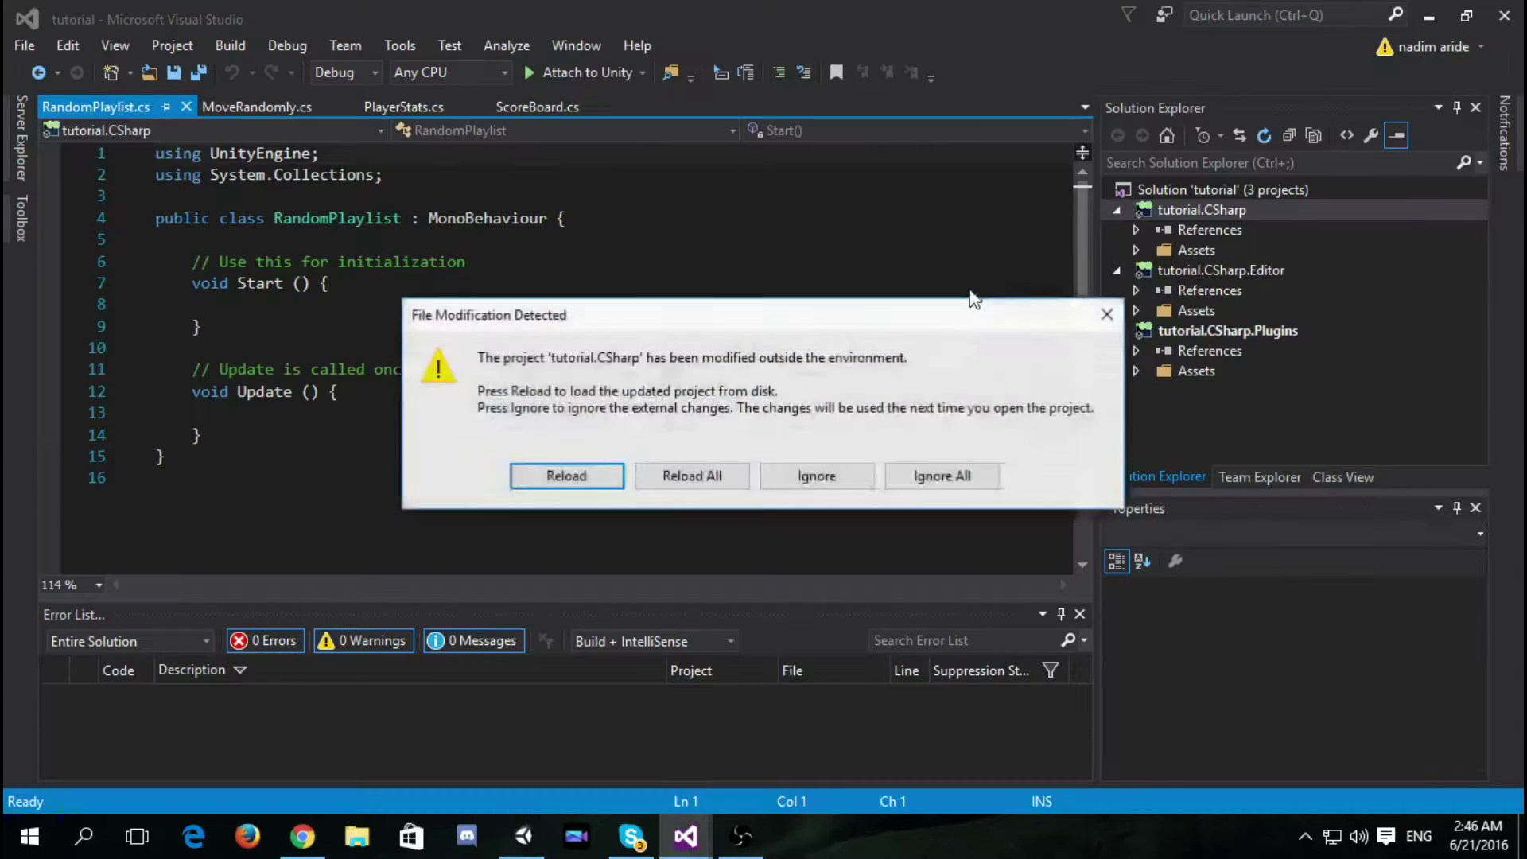
left_click(593, 478)
left_click(587, 237)
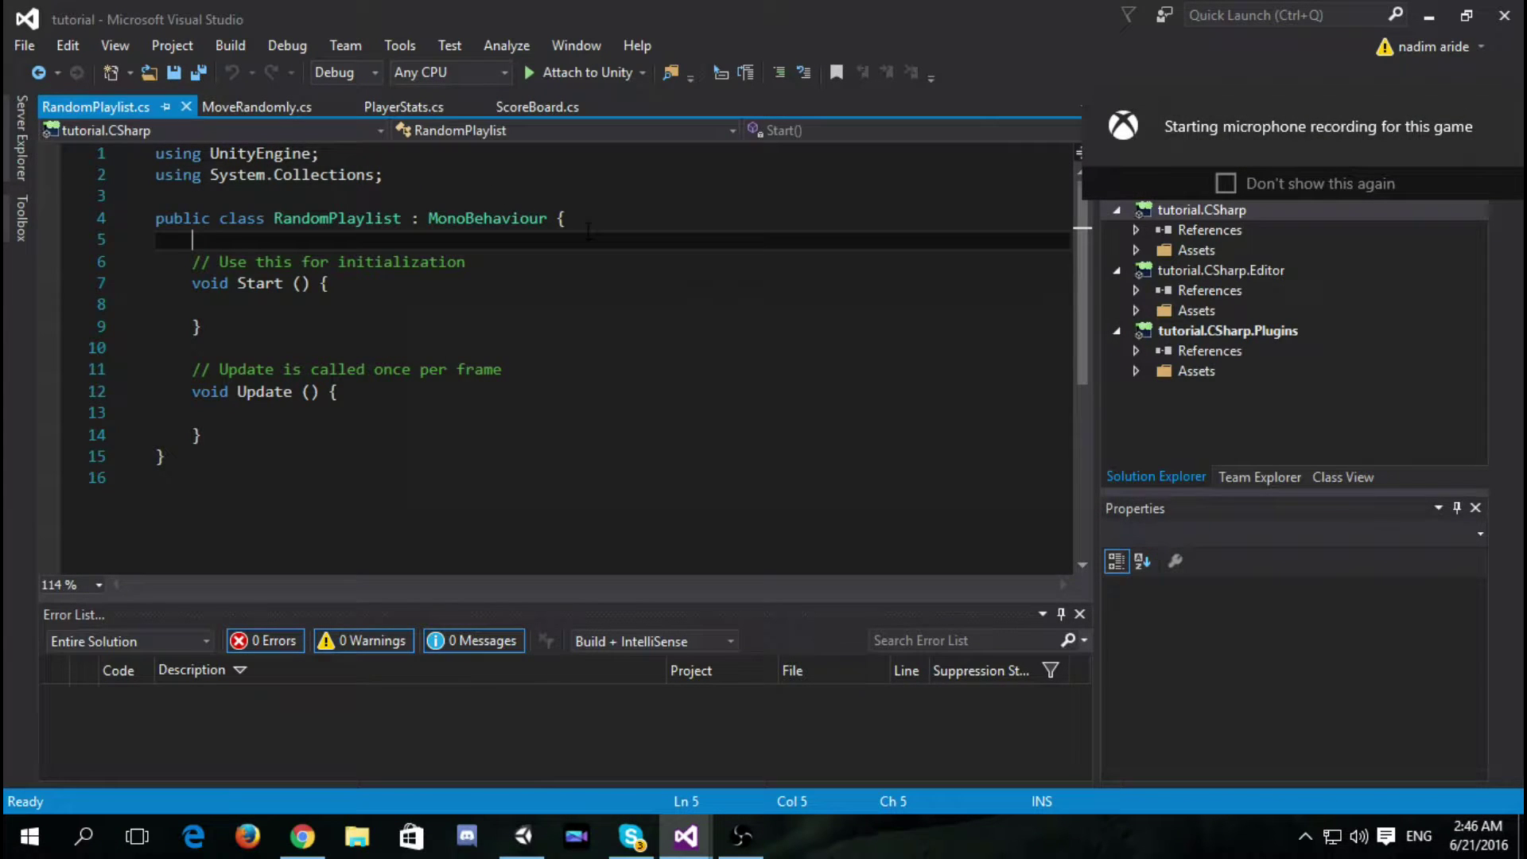
key("Return")
key("Return")
key("Return")
Step: Declare public fields AudioClip[] clips, AudioSource source, and floats newClip and timer
key("Up")
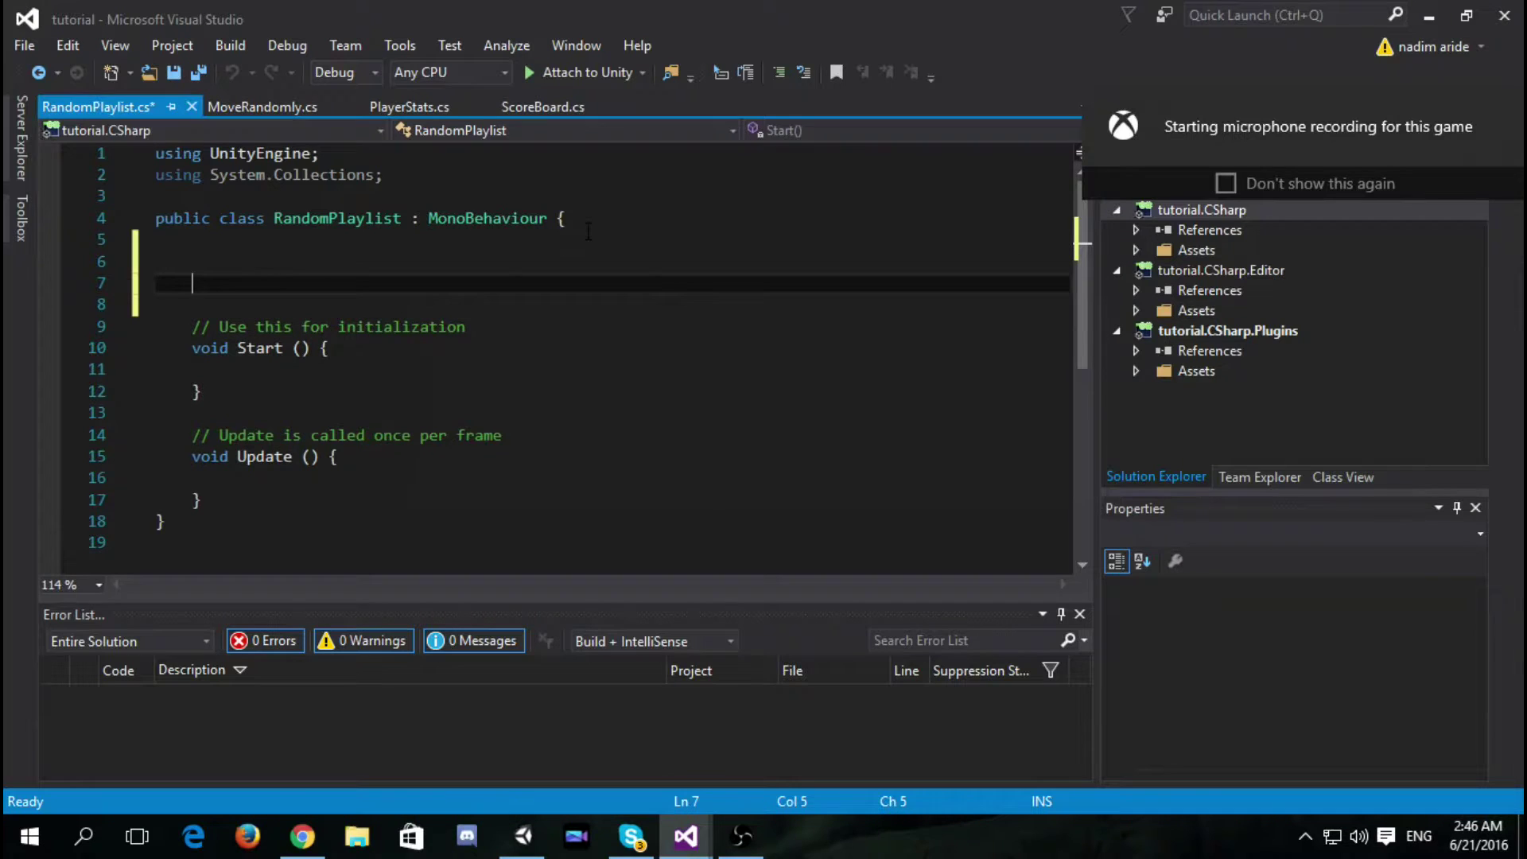
type("public ")
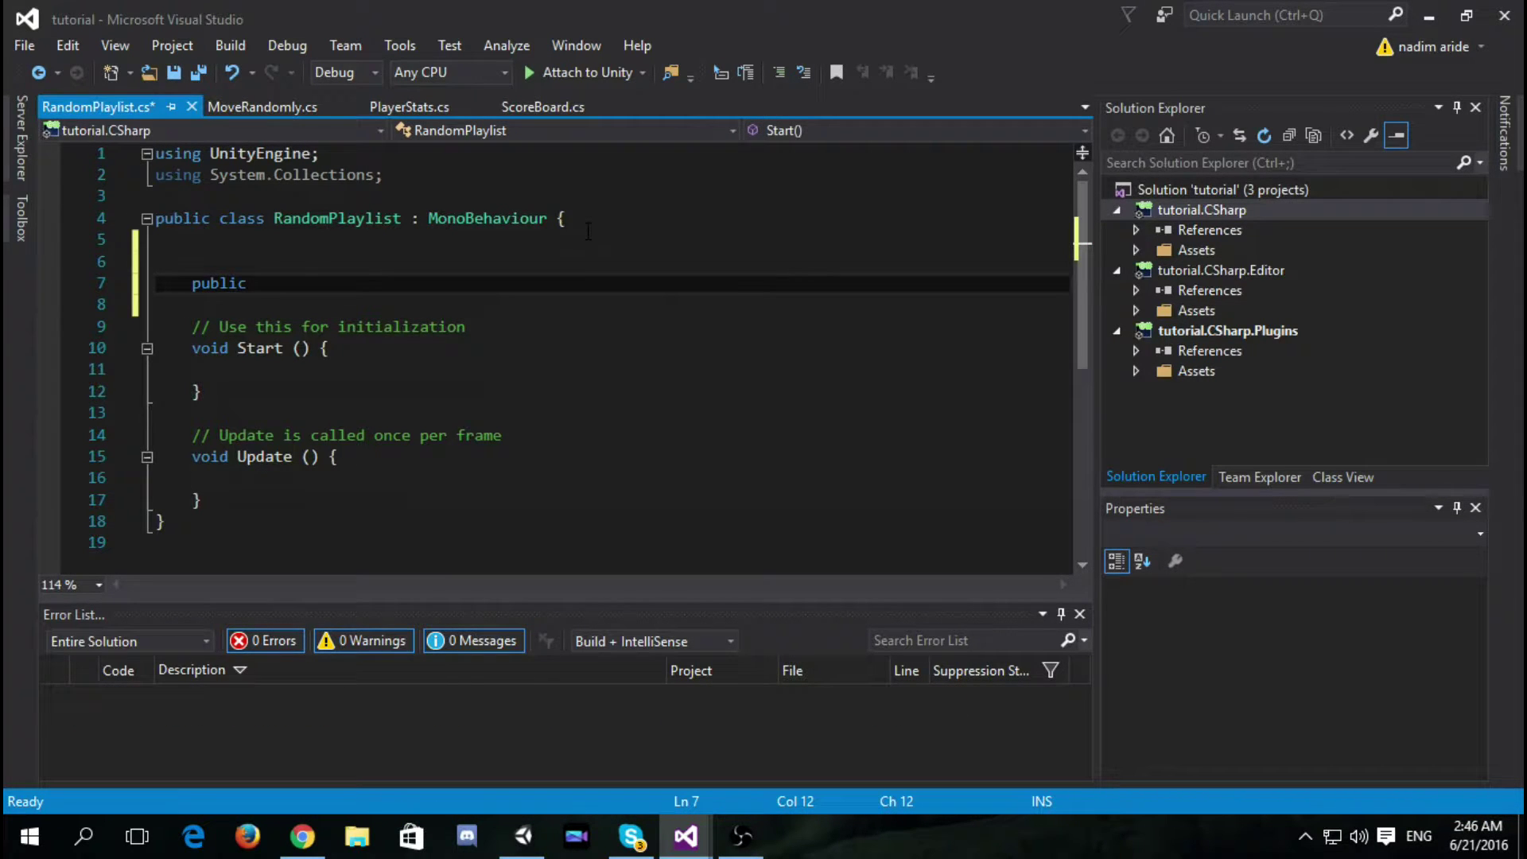
type("Au")
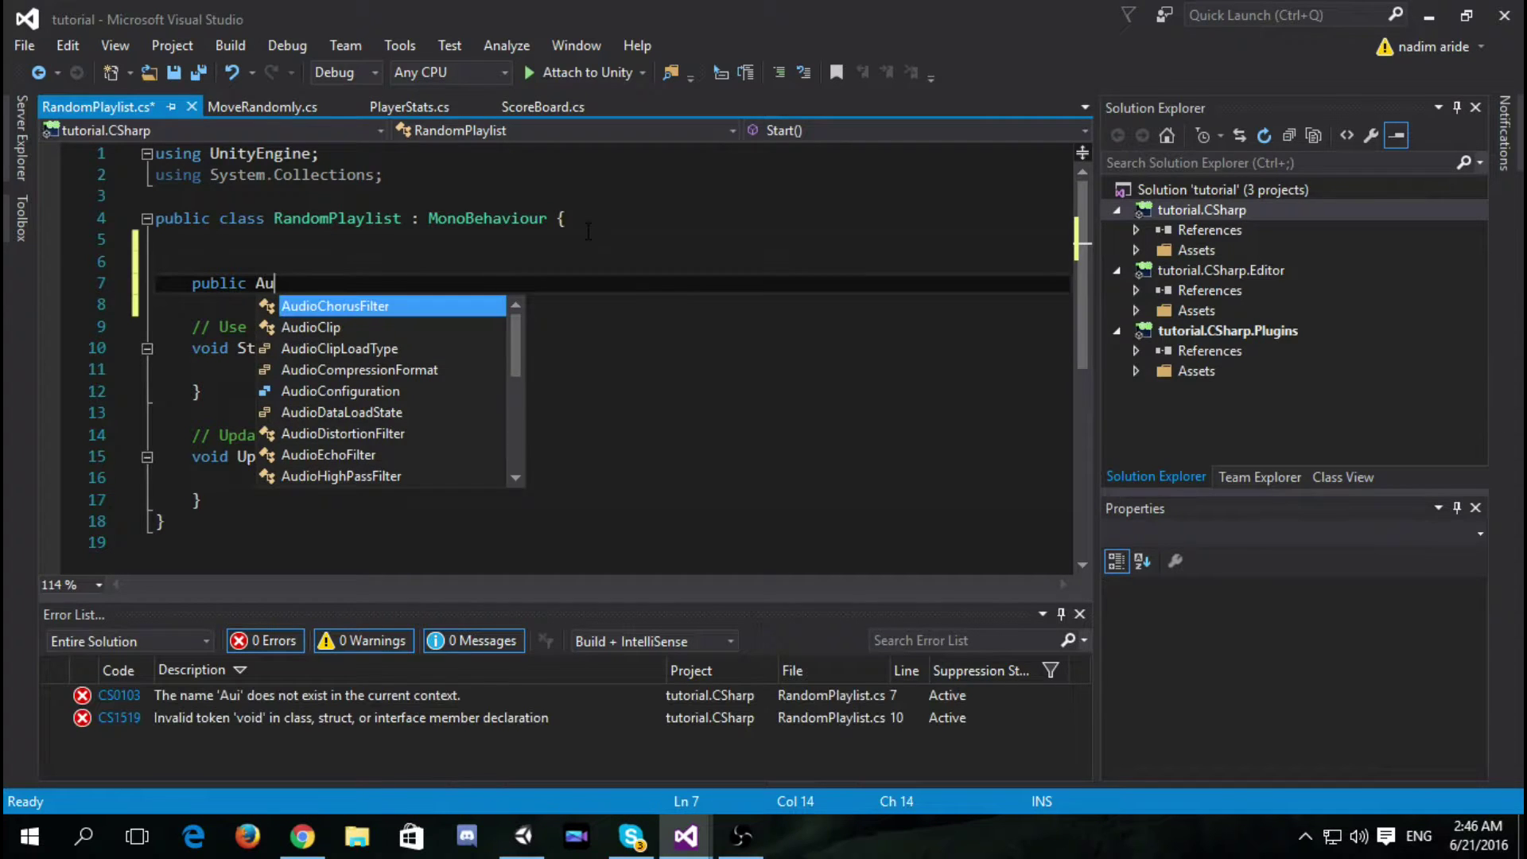
type("dio")
key("Down")
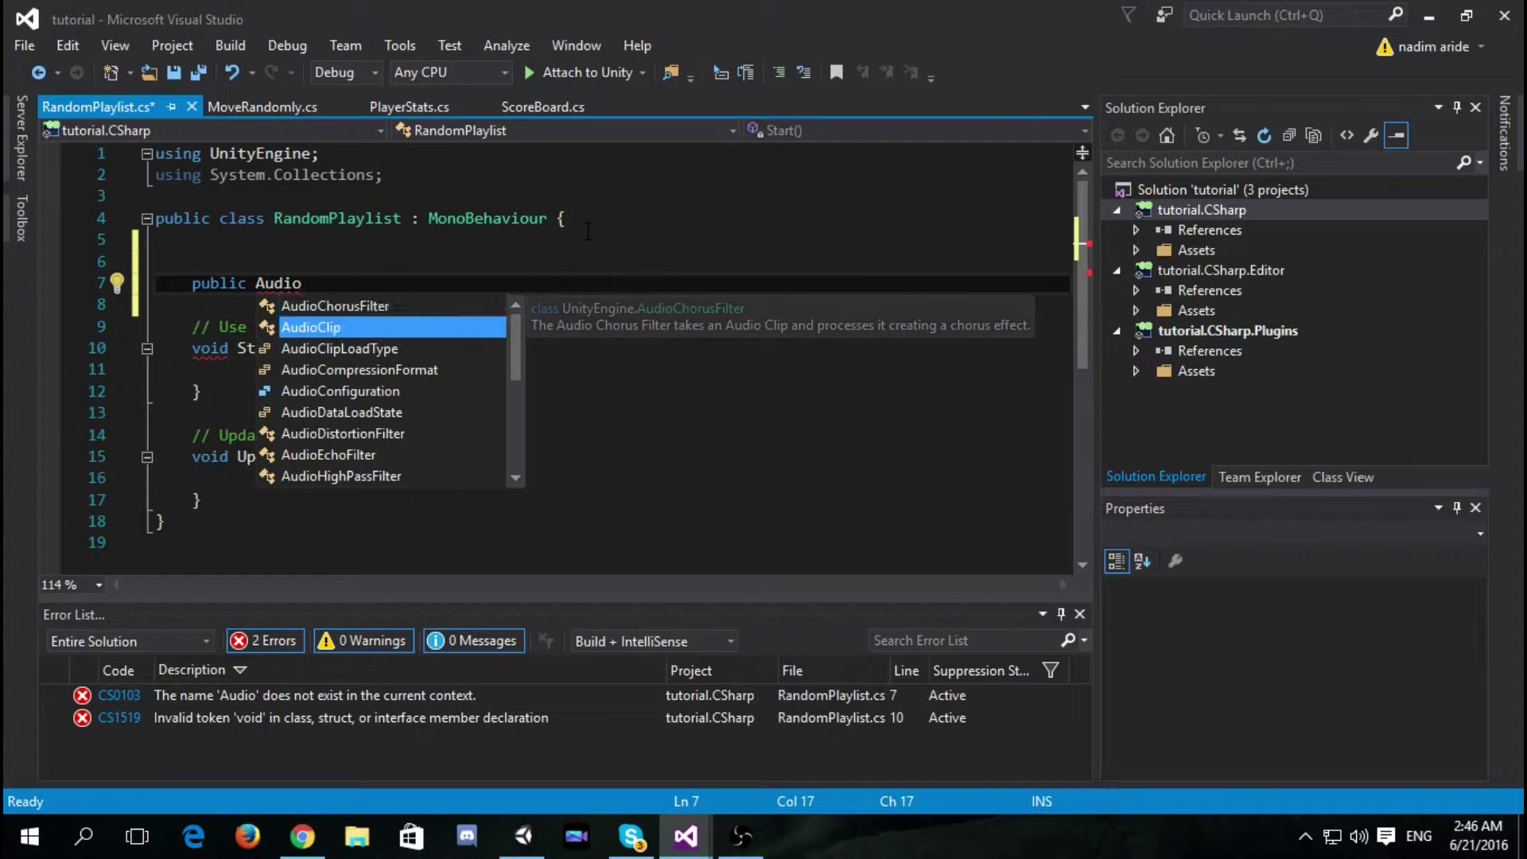
type("[] ")
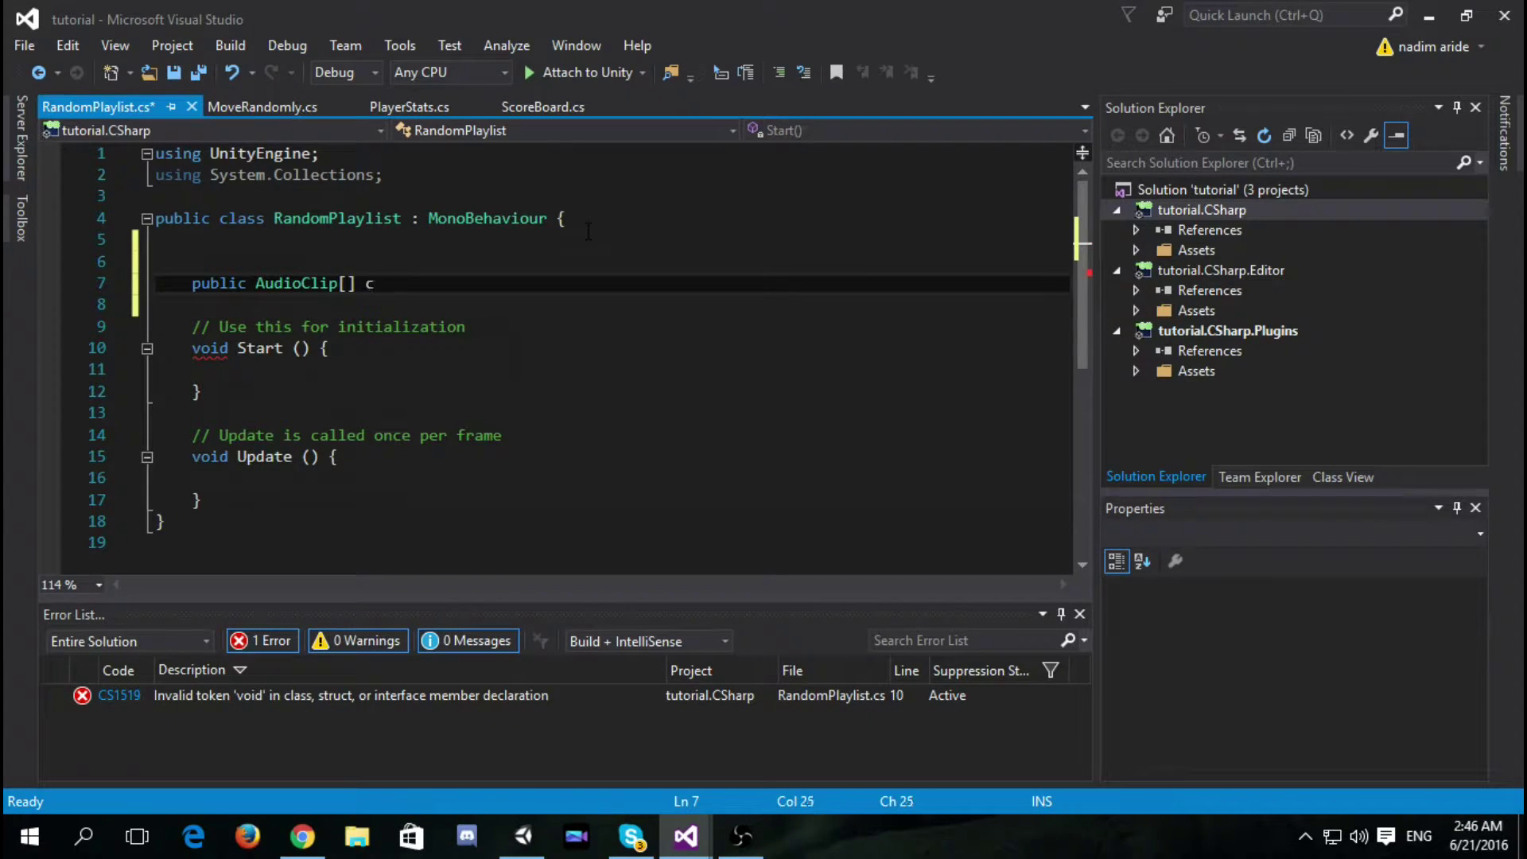
type("clips;")
key("Return")
type("p")
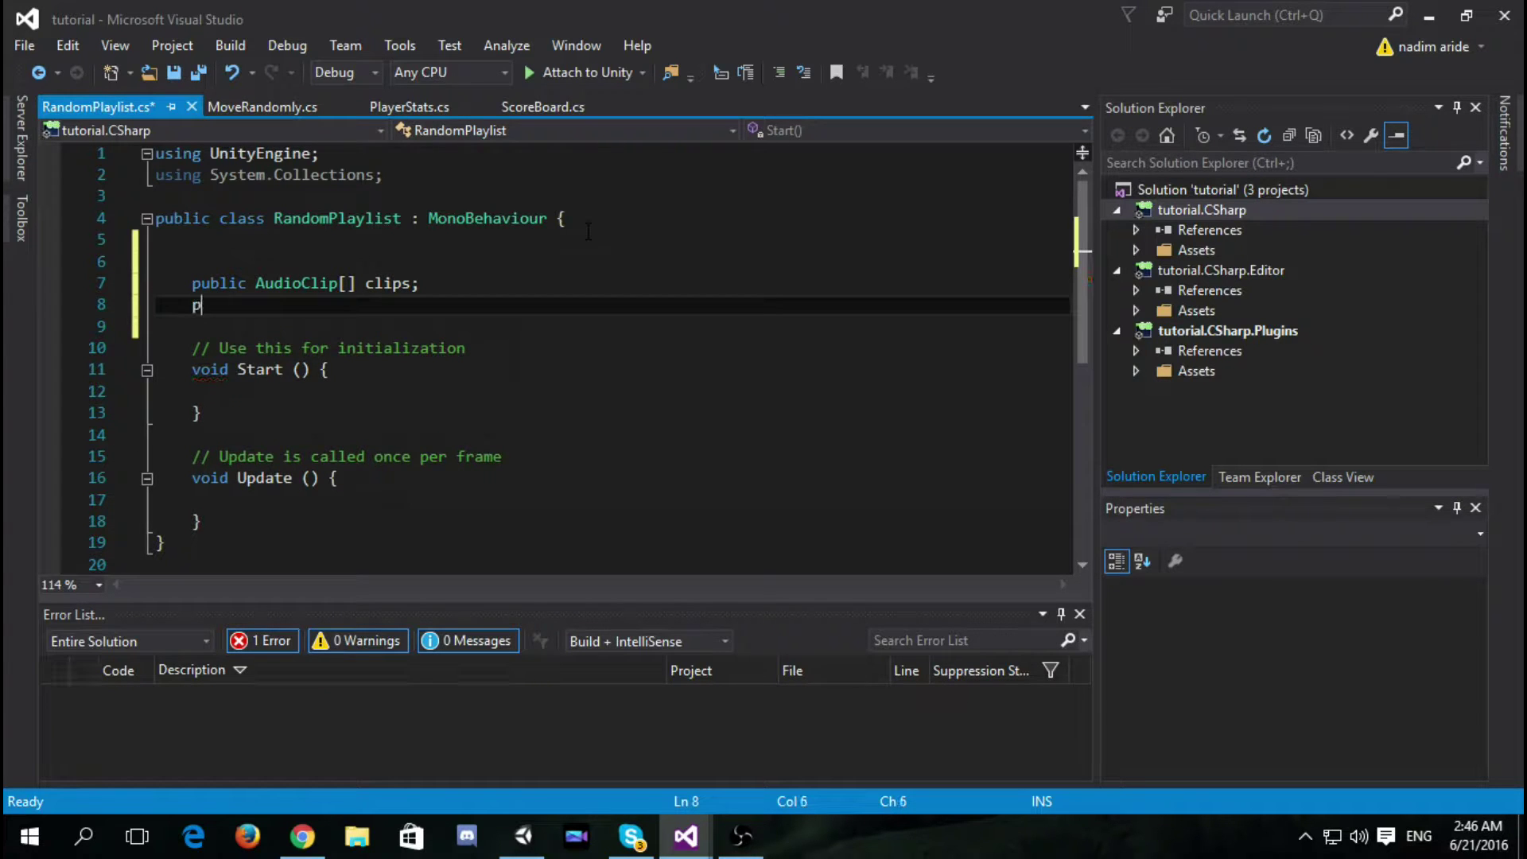
type("ublic Audio")
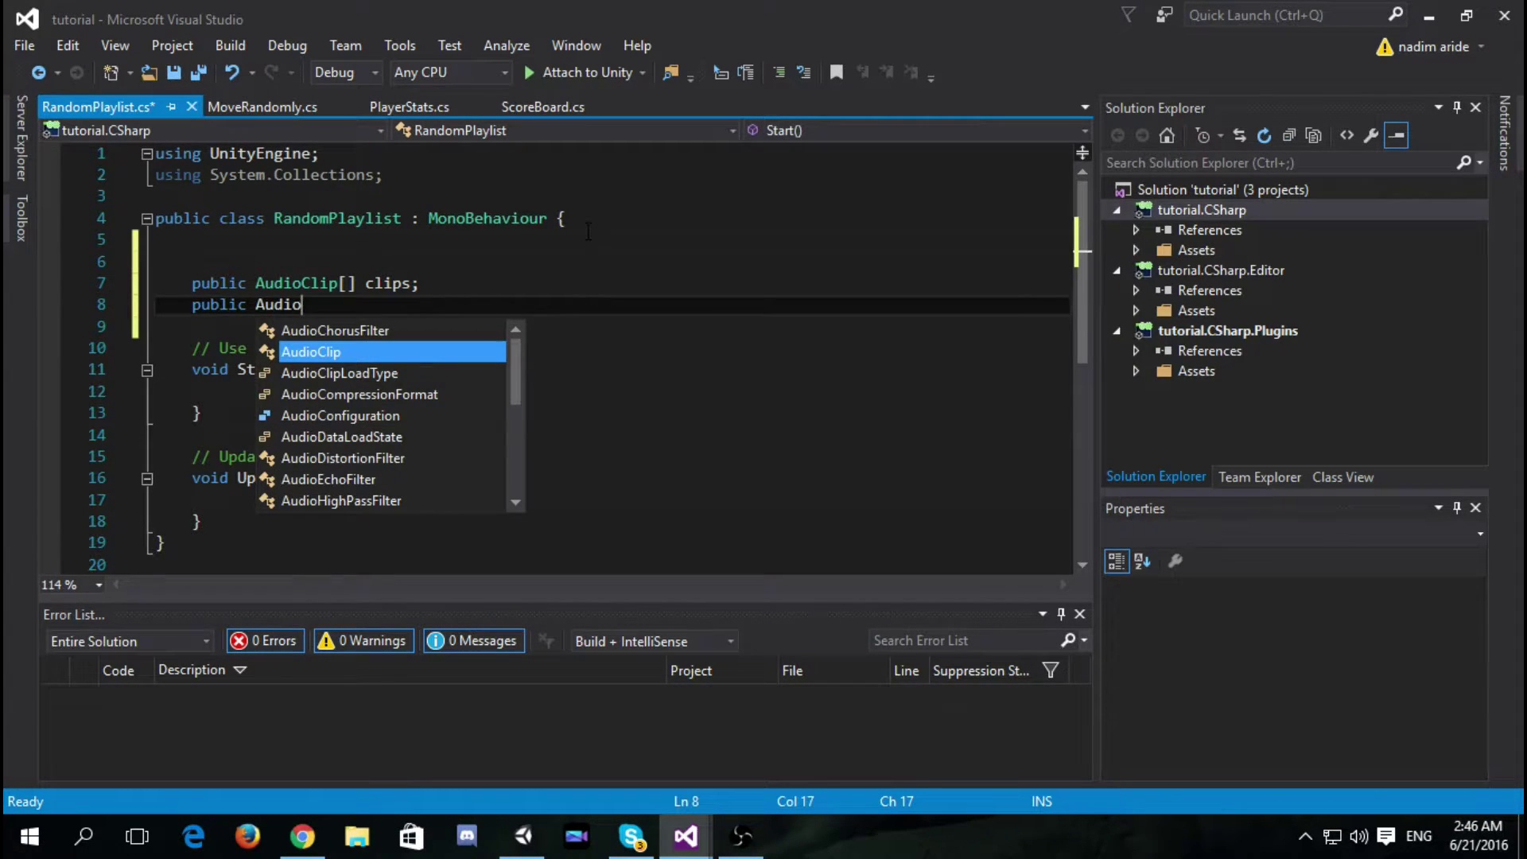
type("Sou")
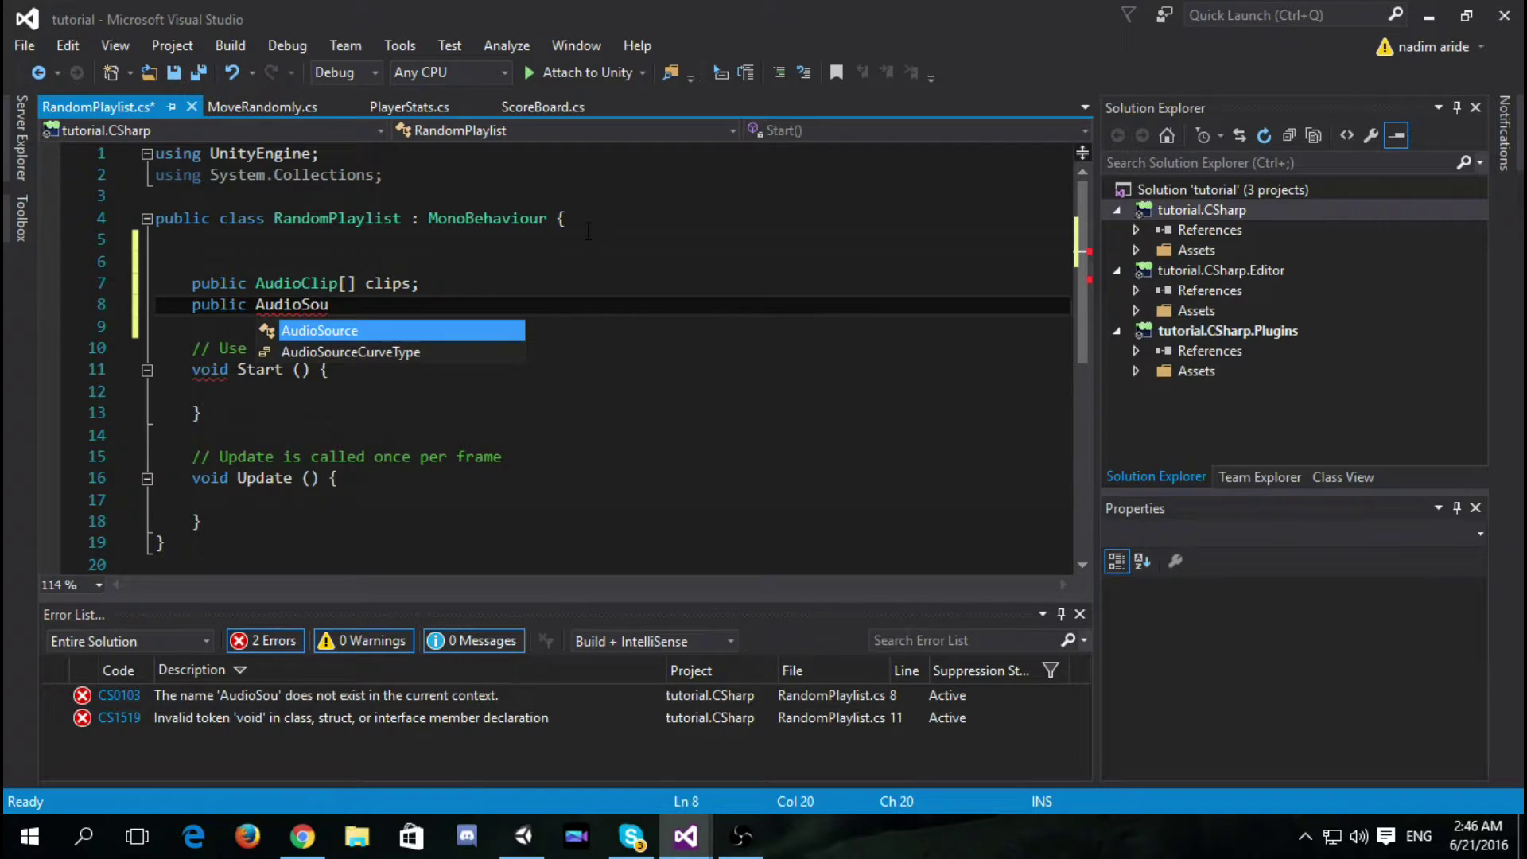
type("rce sour")
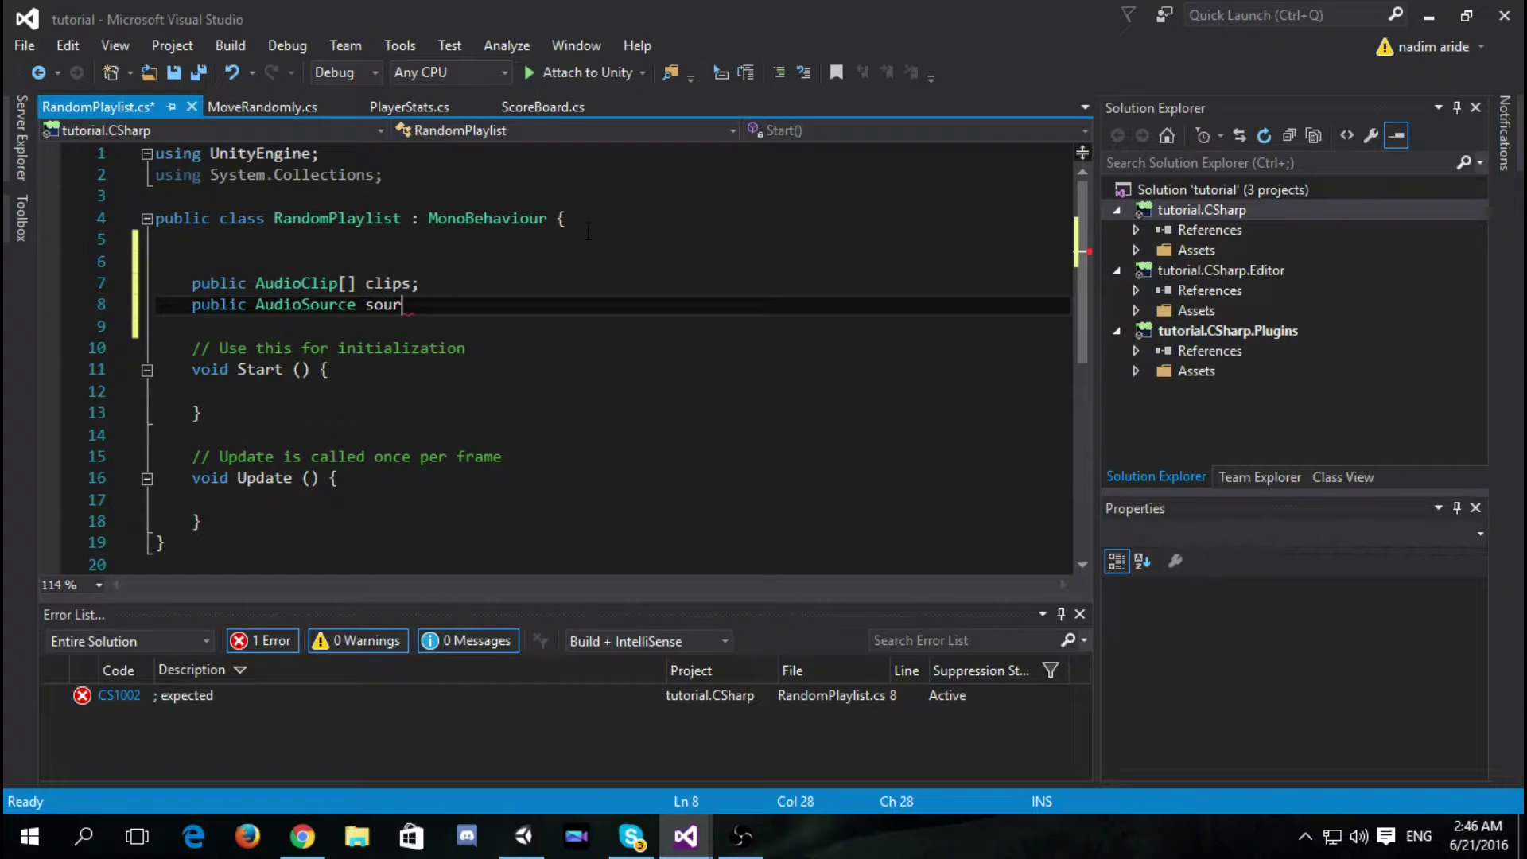
type("ce;")
key("Return")
type("pub")
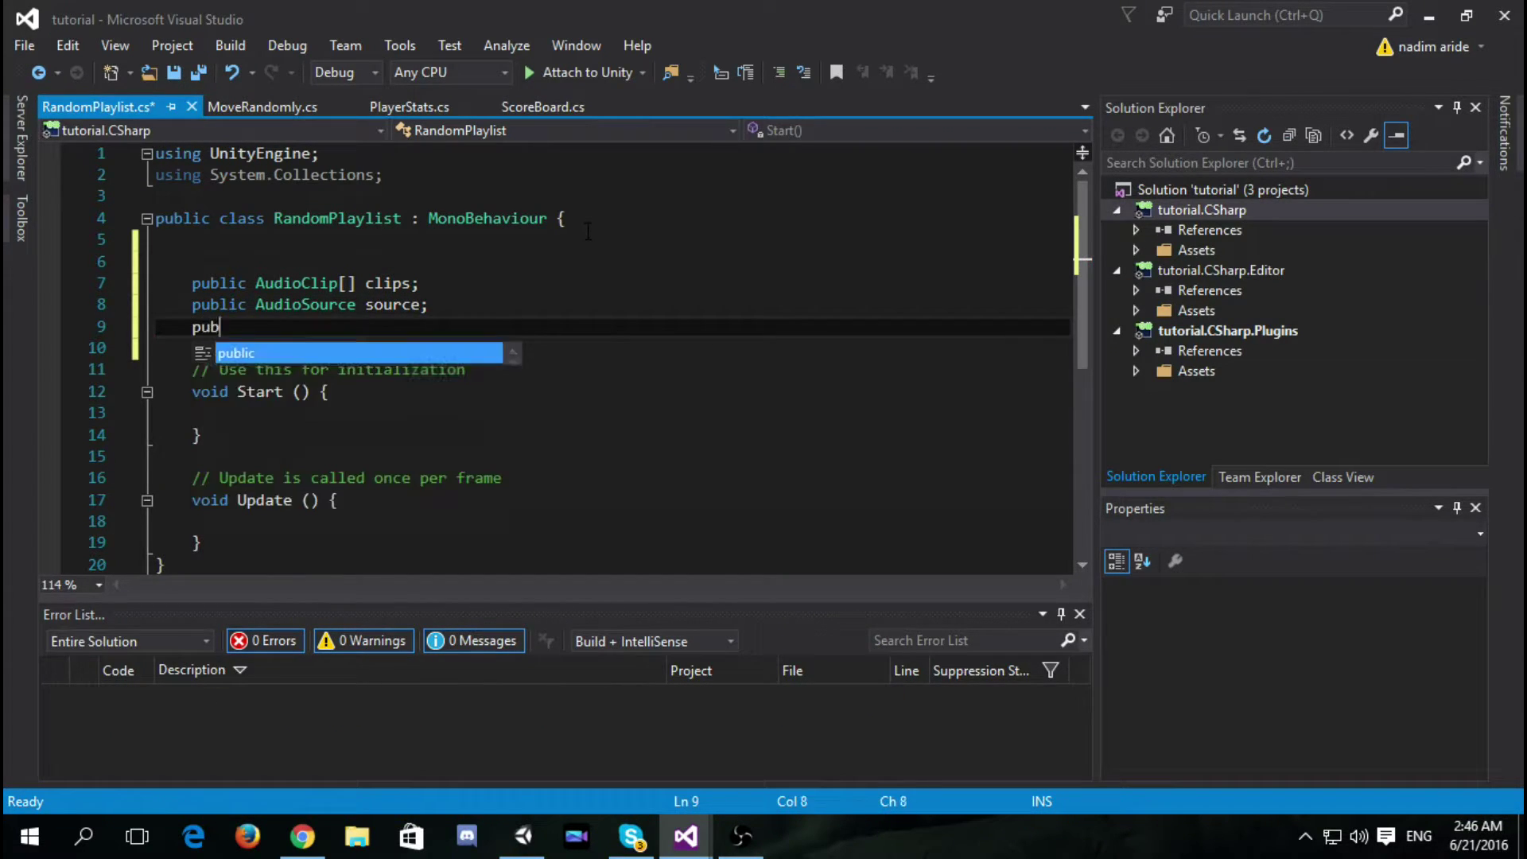
type("lic flot ")
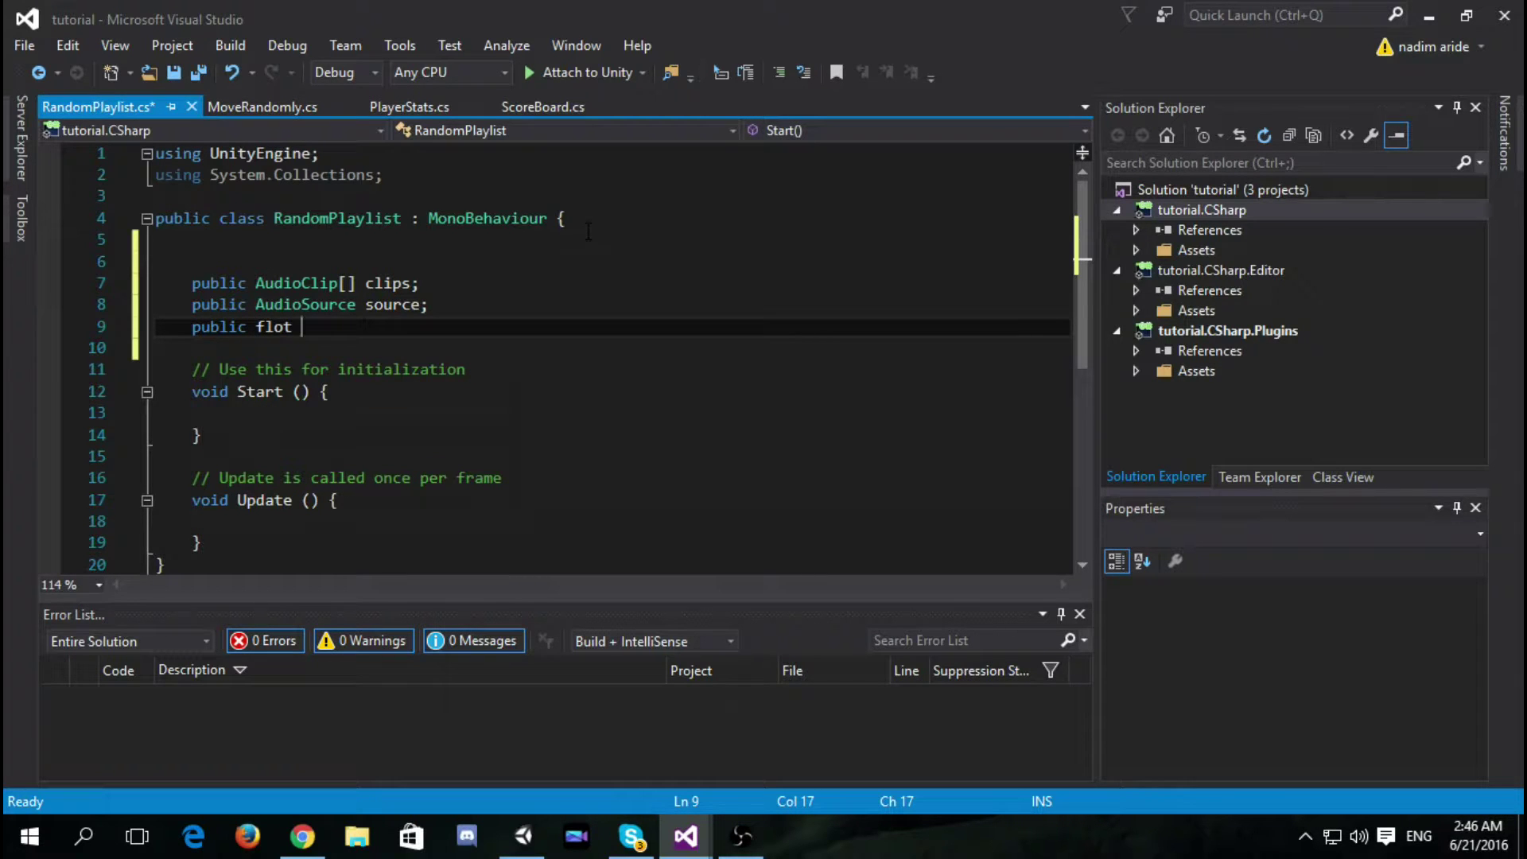
key("BackSpace")
key("BackSpace")
type("at new")
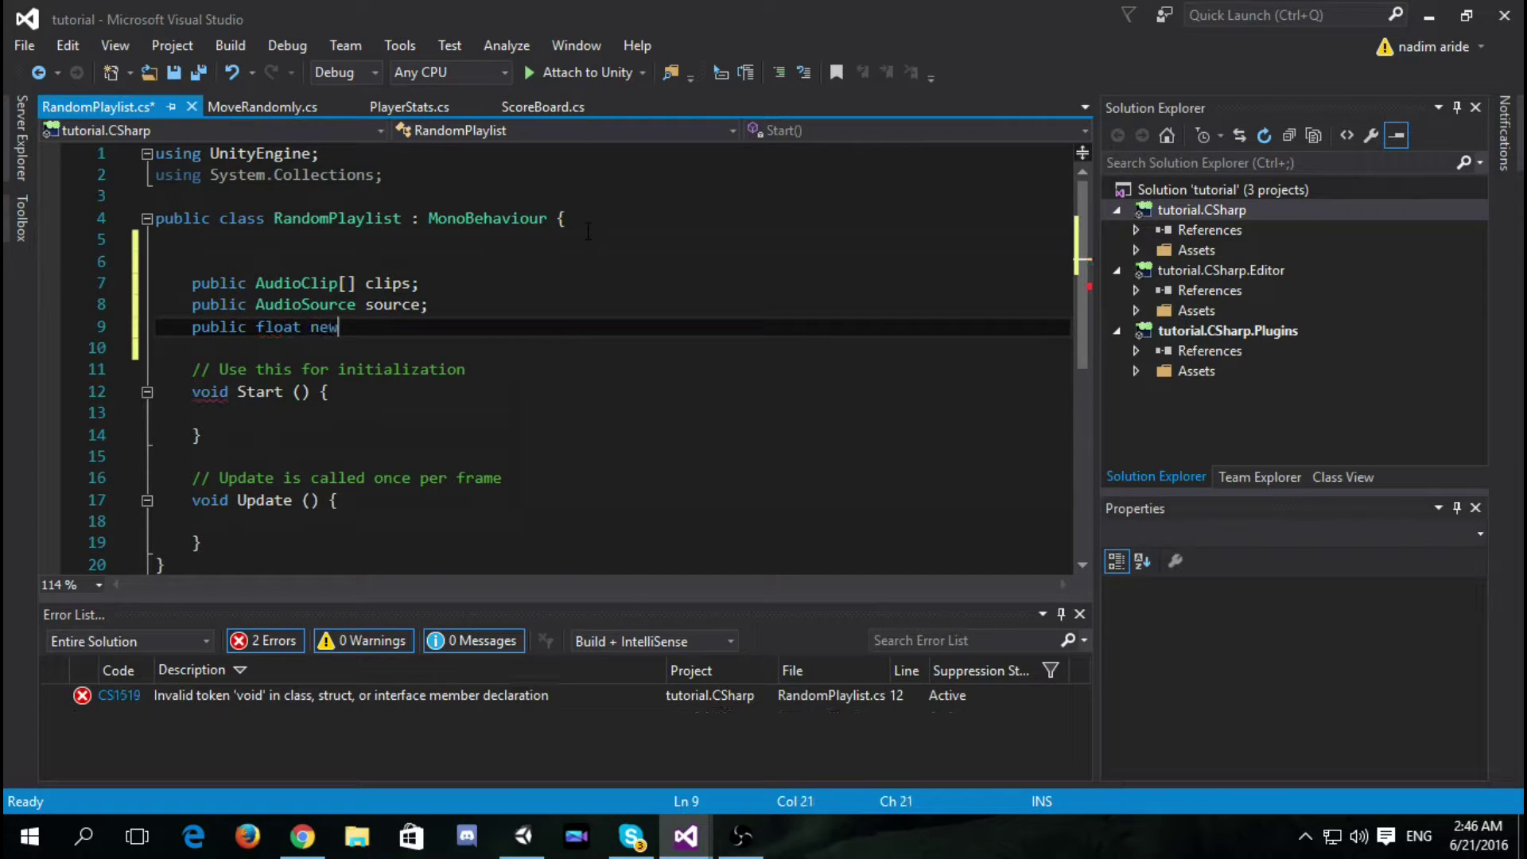
type("Clip")
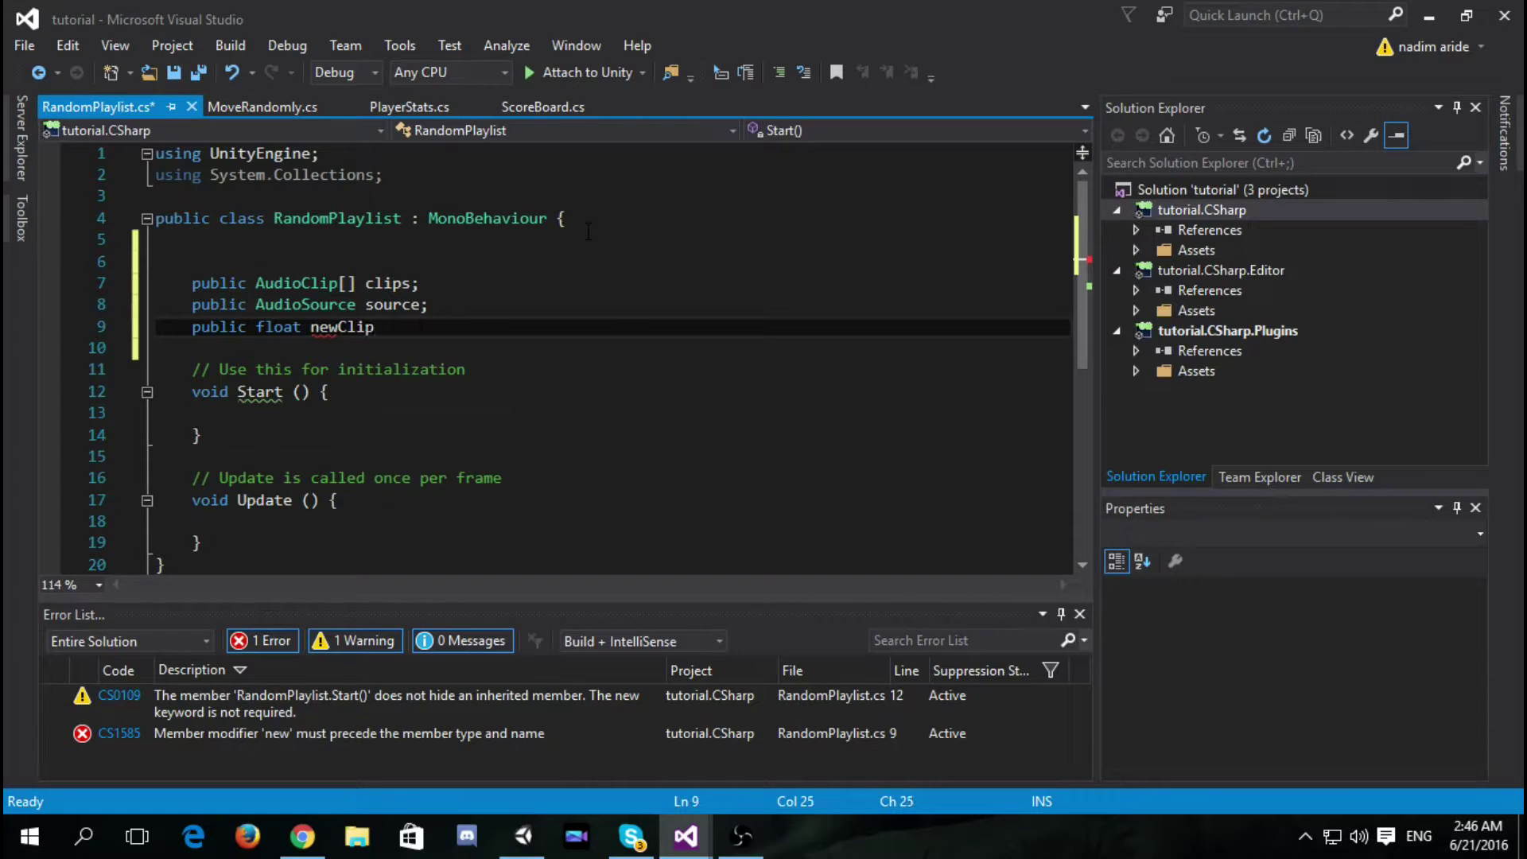
type(";")
key("Return")
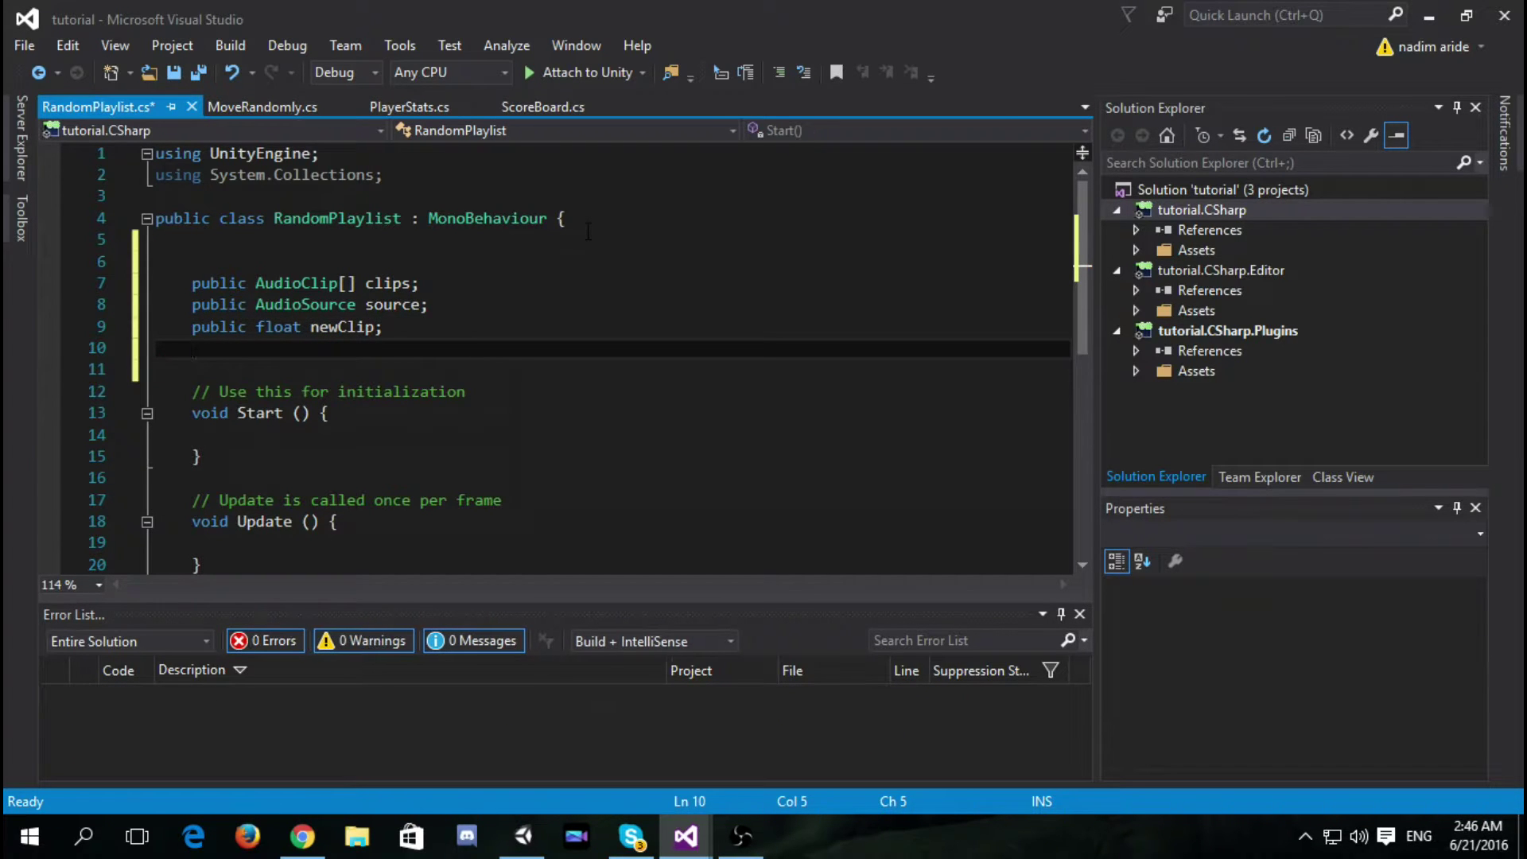
type("public flo")
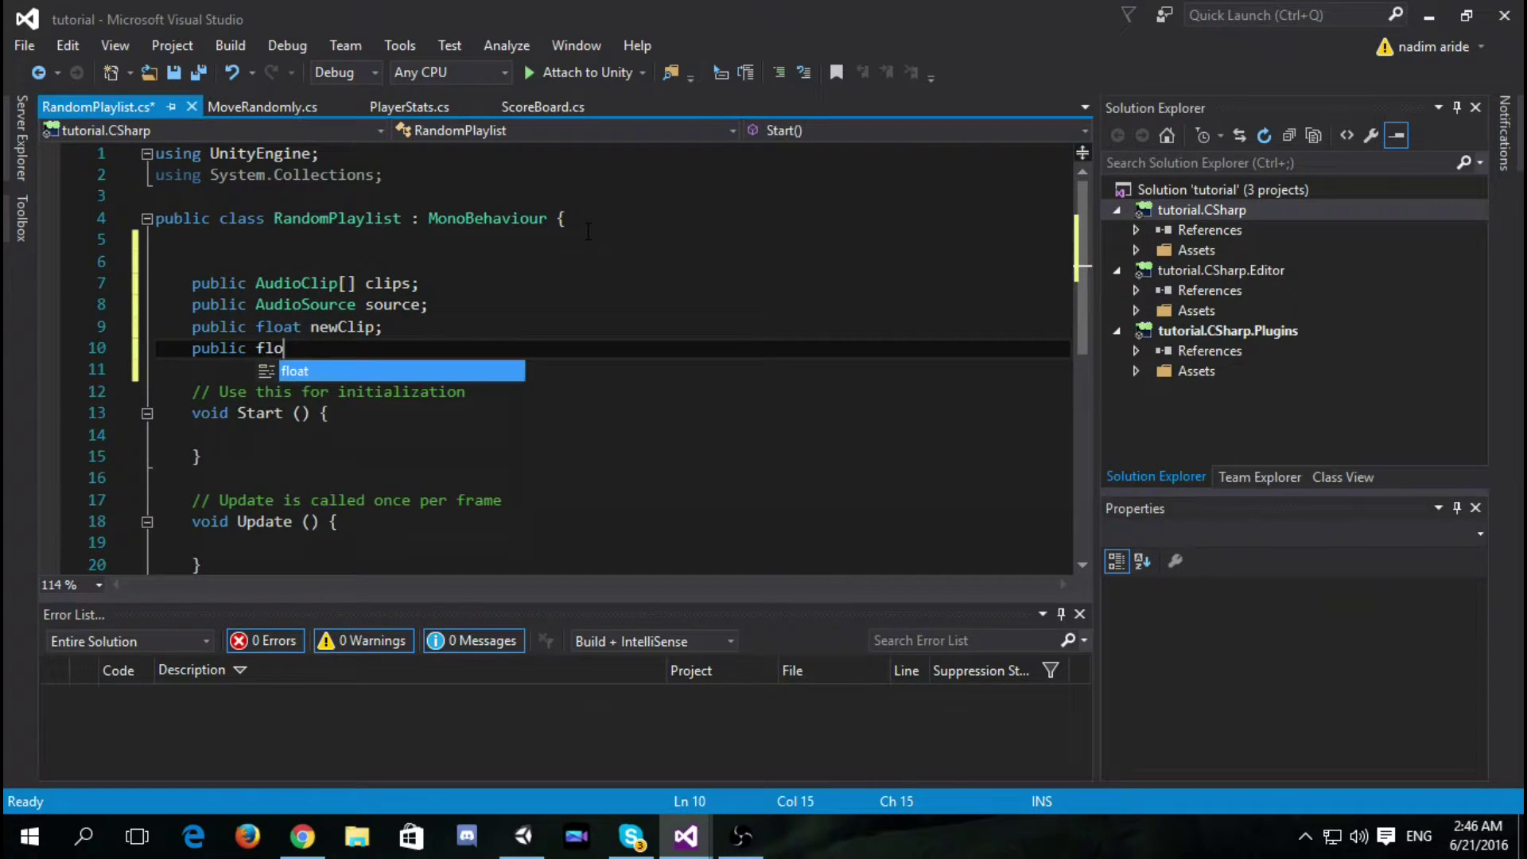
type("at timer;")
key("Return")
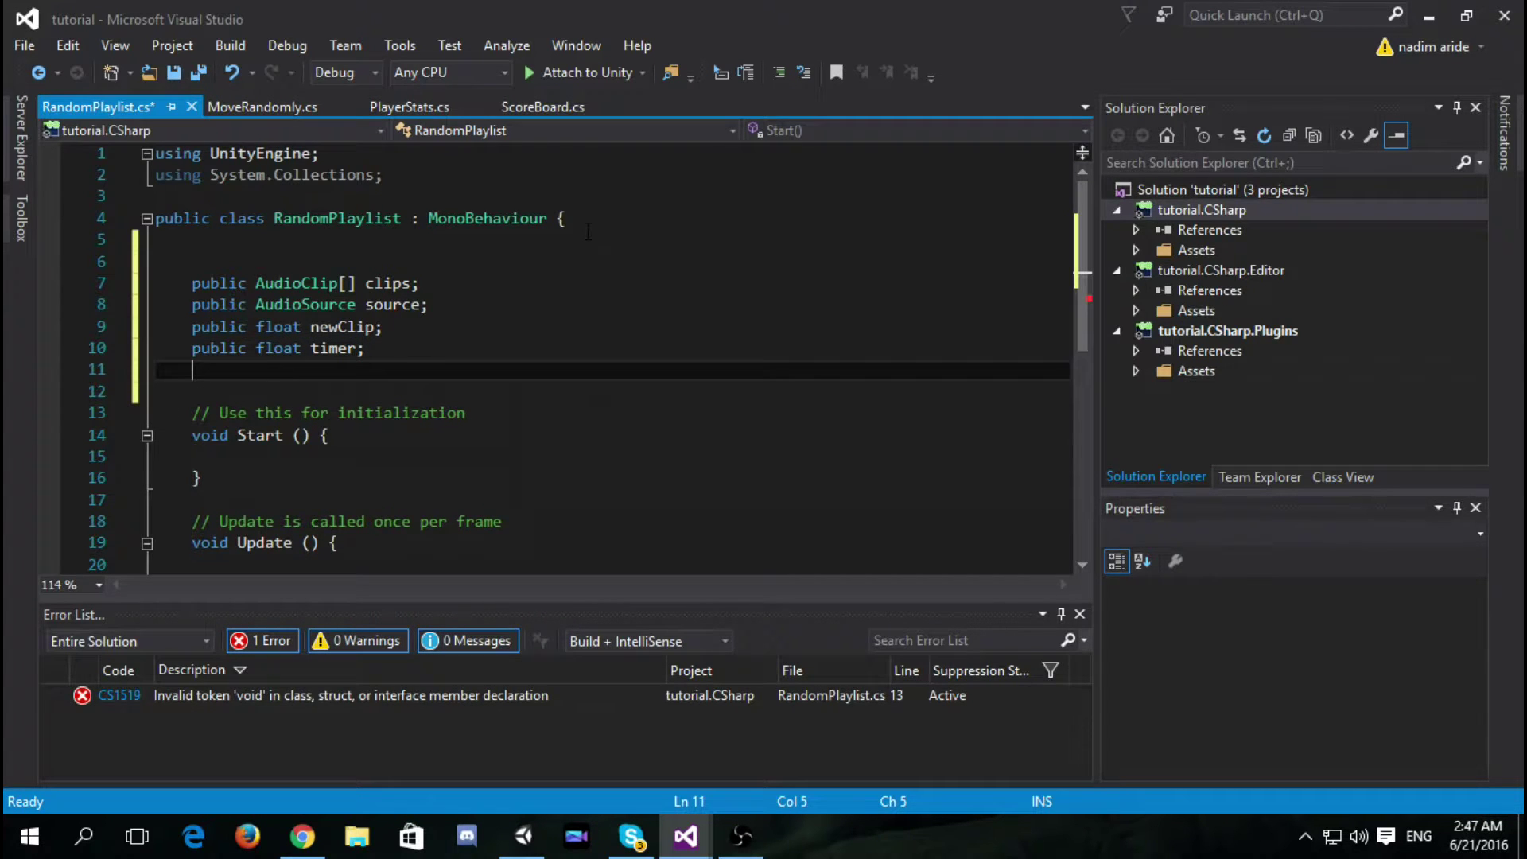
scroll(603, 237, "down", 1)
scroll(603, 238, "down", 1)
Step: In Start, assign source = gameObject.AddComponent<AudioSource>() and save the script
left_click(404, 303)
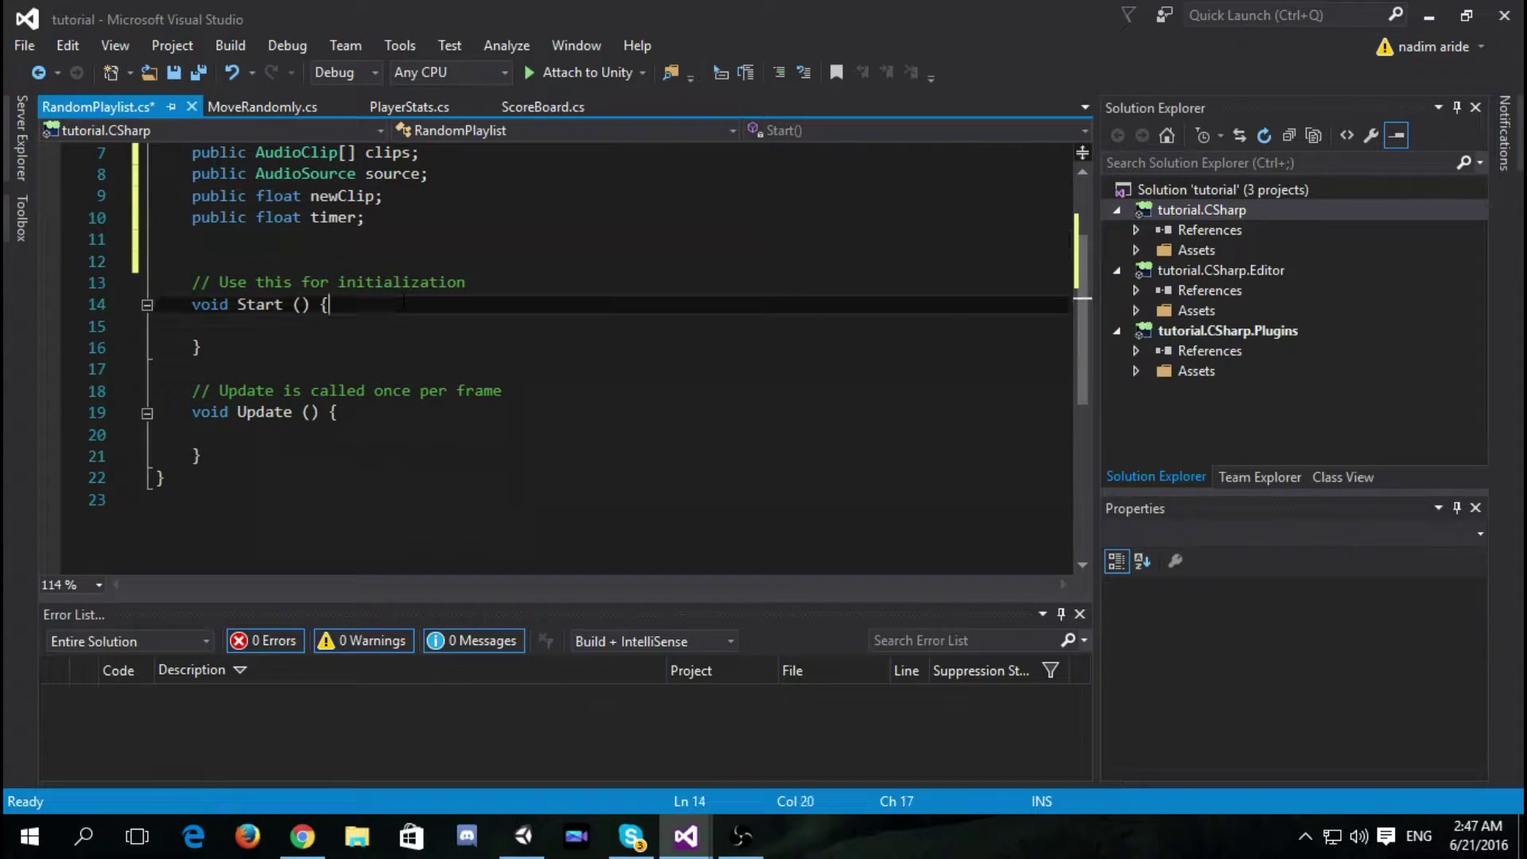
key("Return")
key("Return")
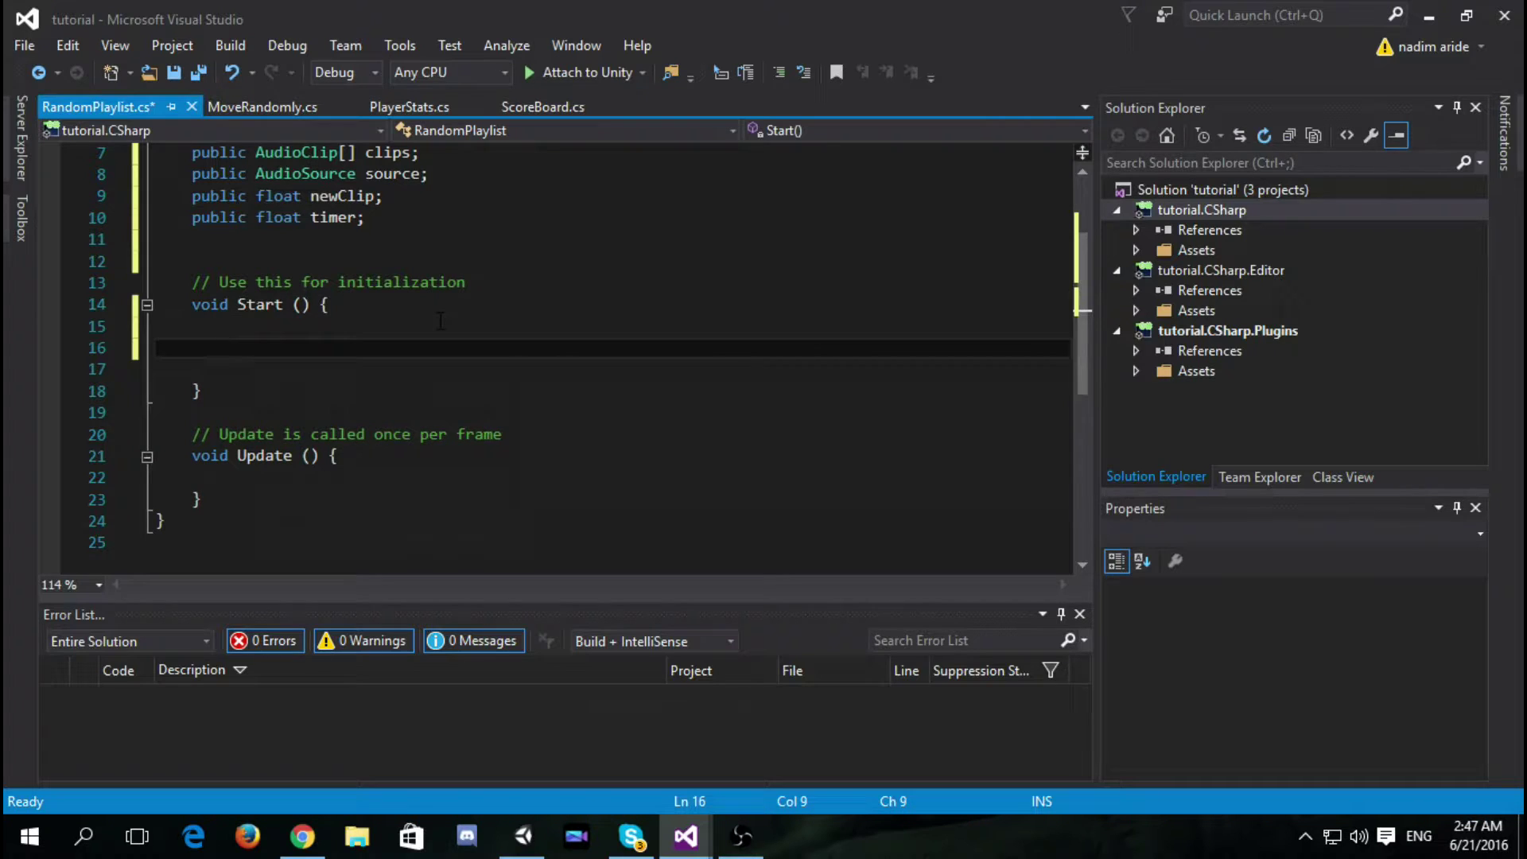
type("sou")
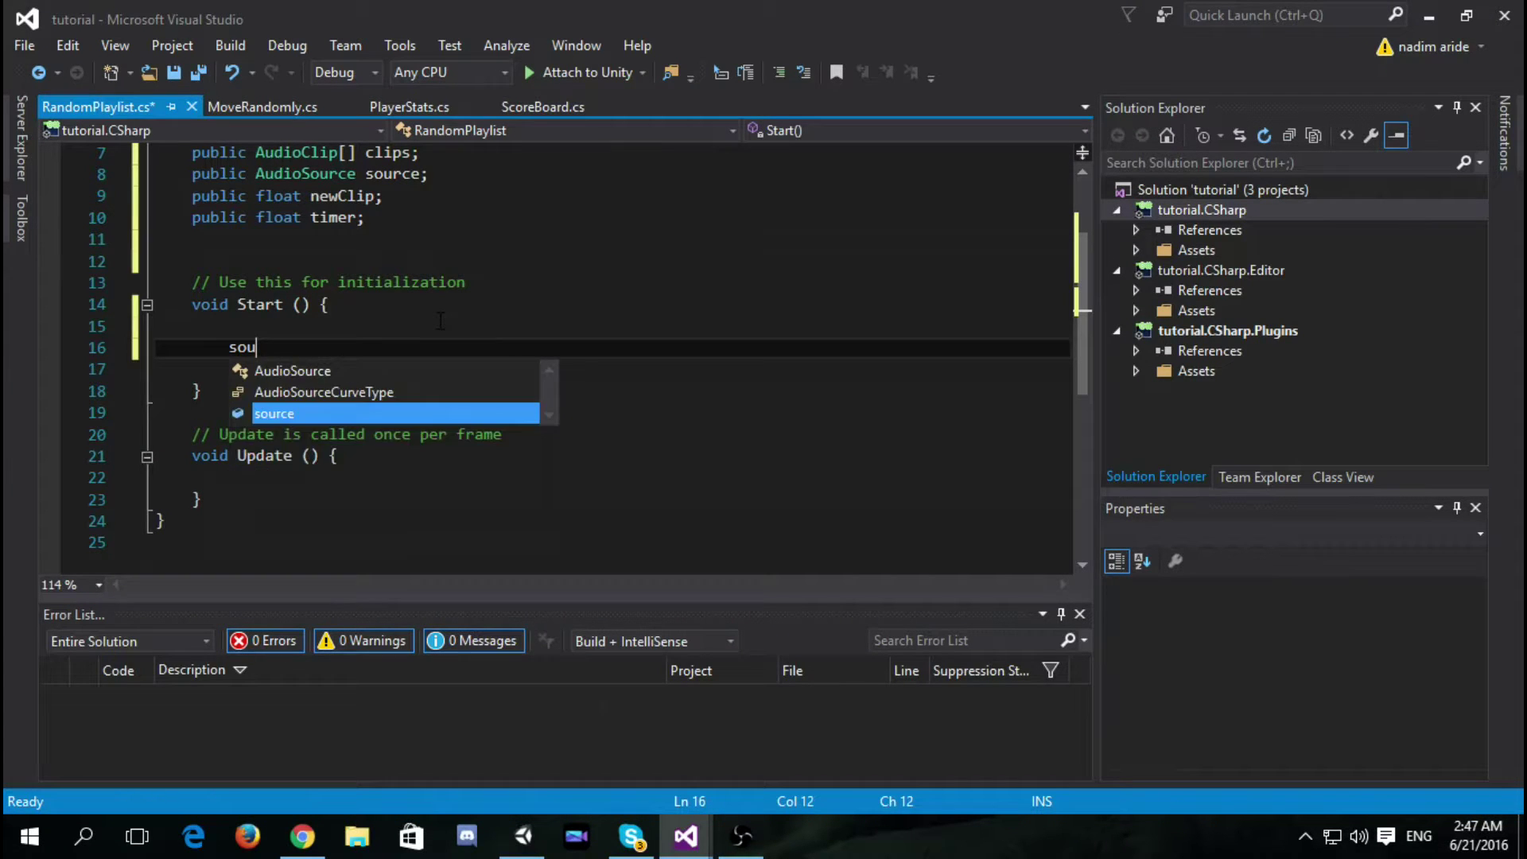
type("rce = gameObject")
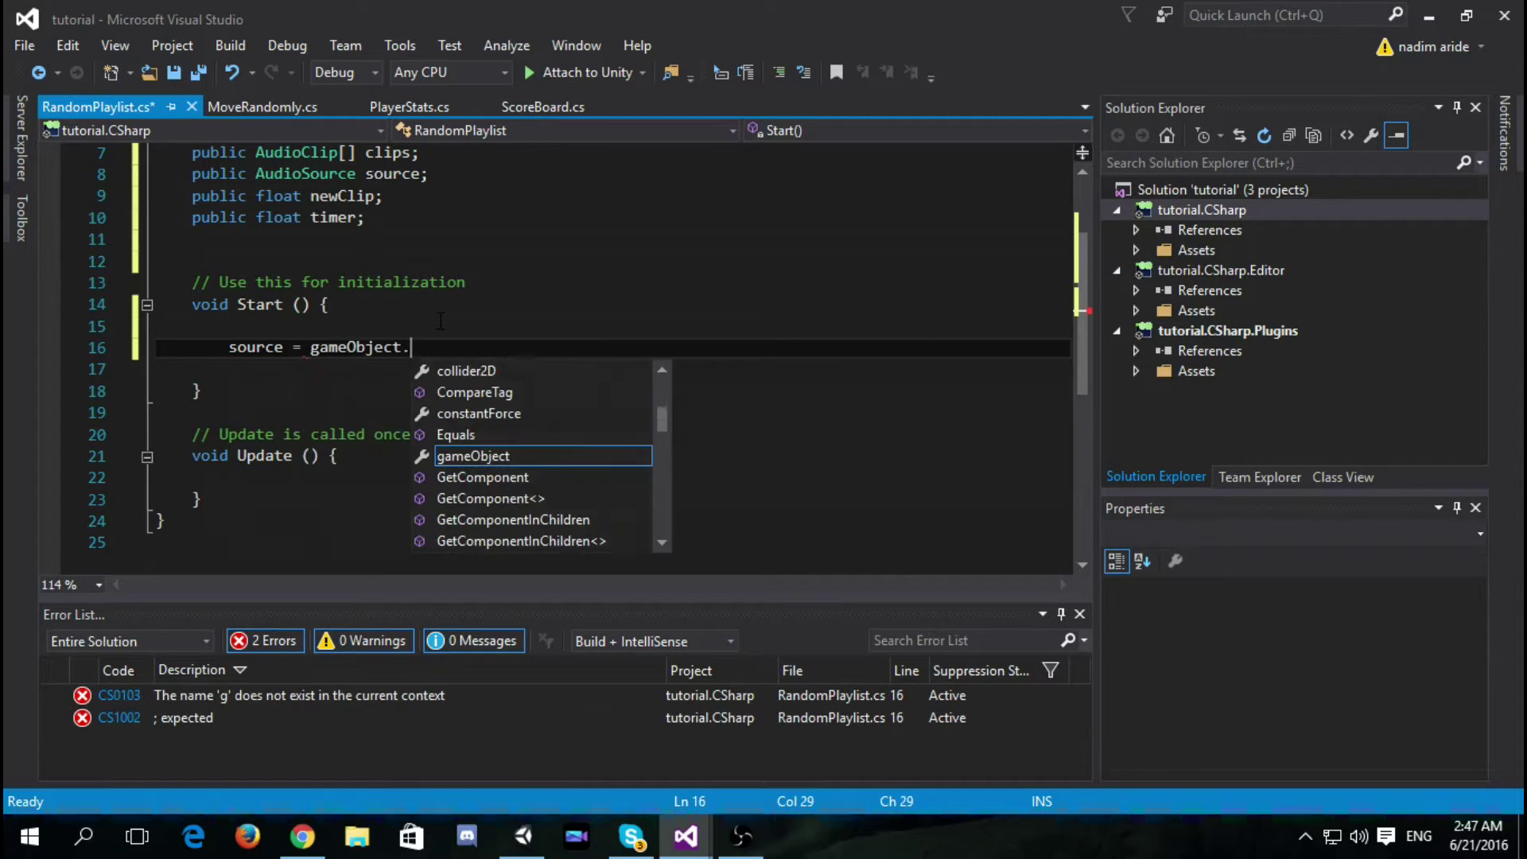
type(".Ad")
key("Tab")
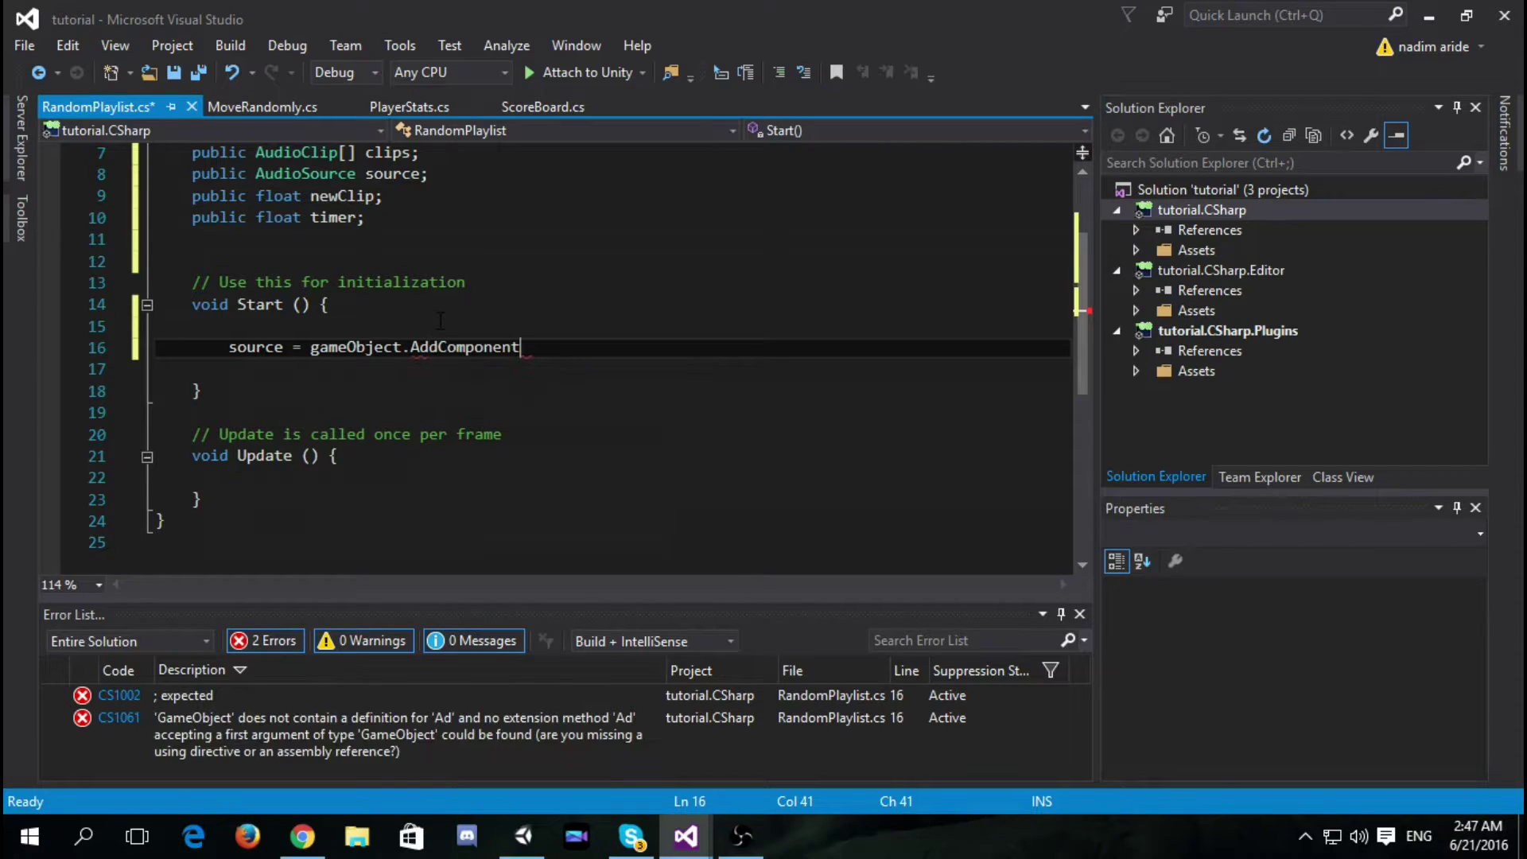
type("<>()")
key("Left")
key("Left")
key("Left")
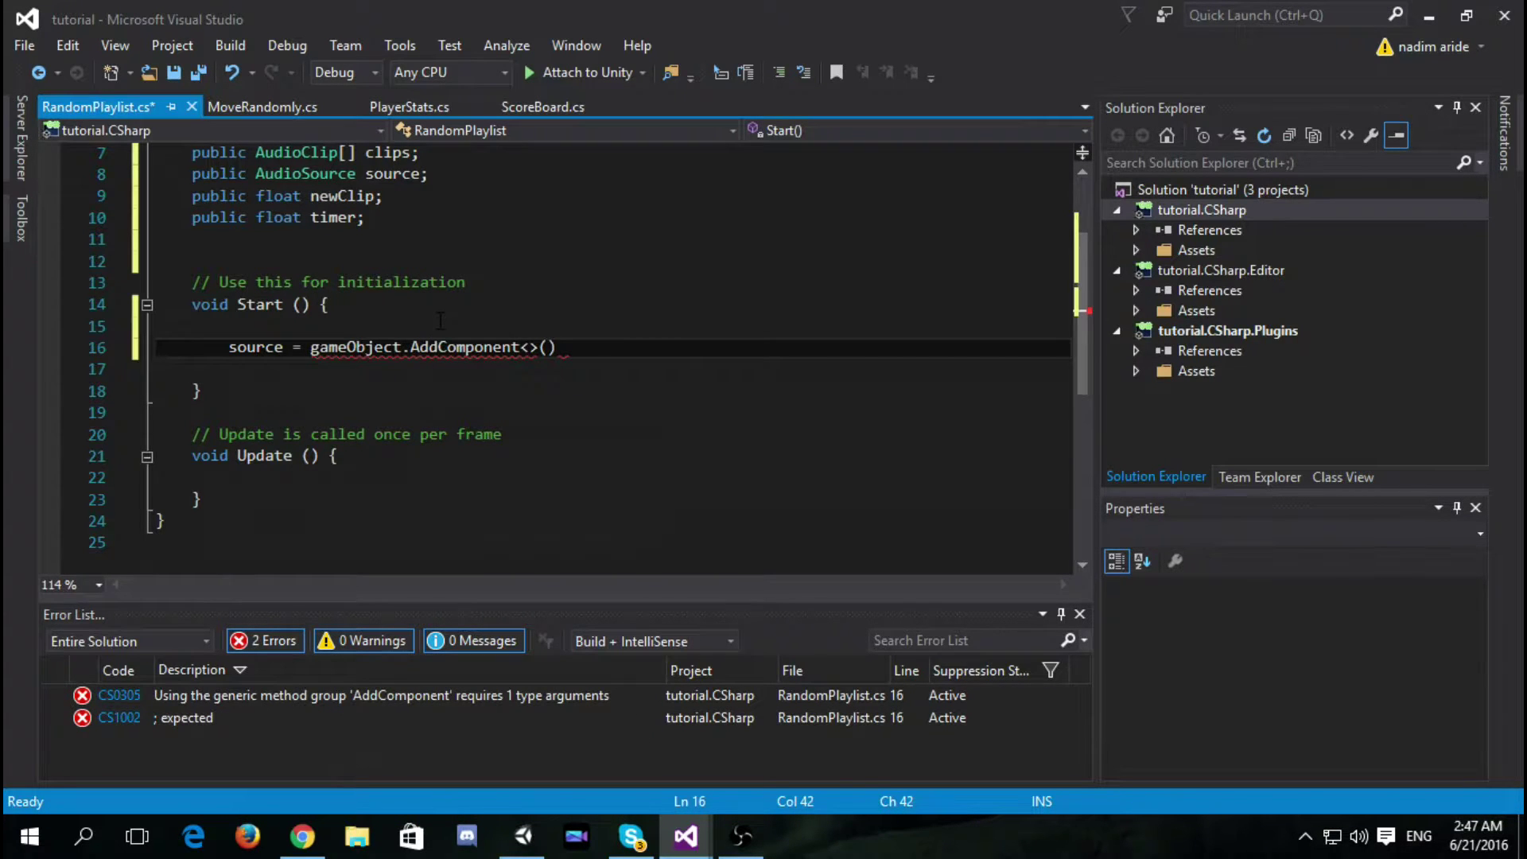
type("Audio")
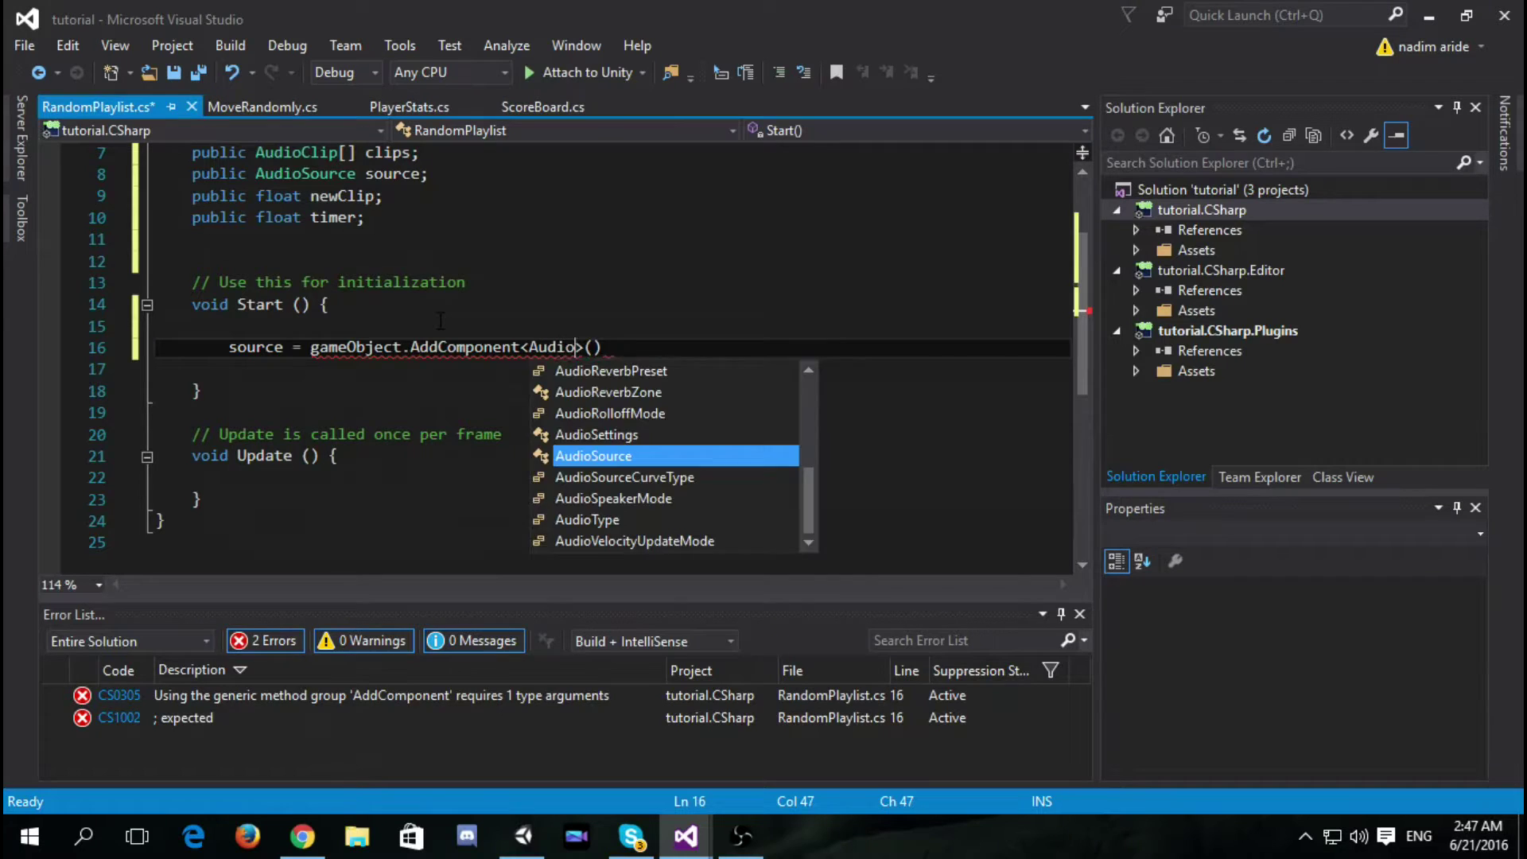
key("Tab")
key("Right")
type(")")
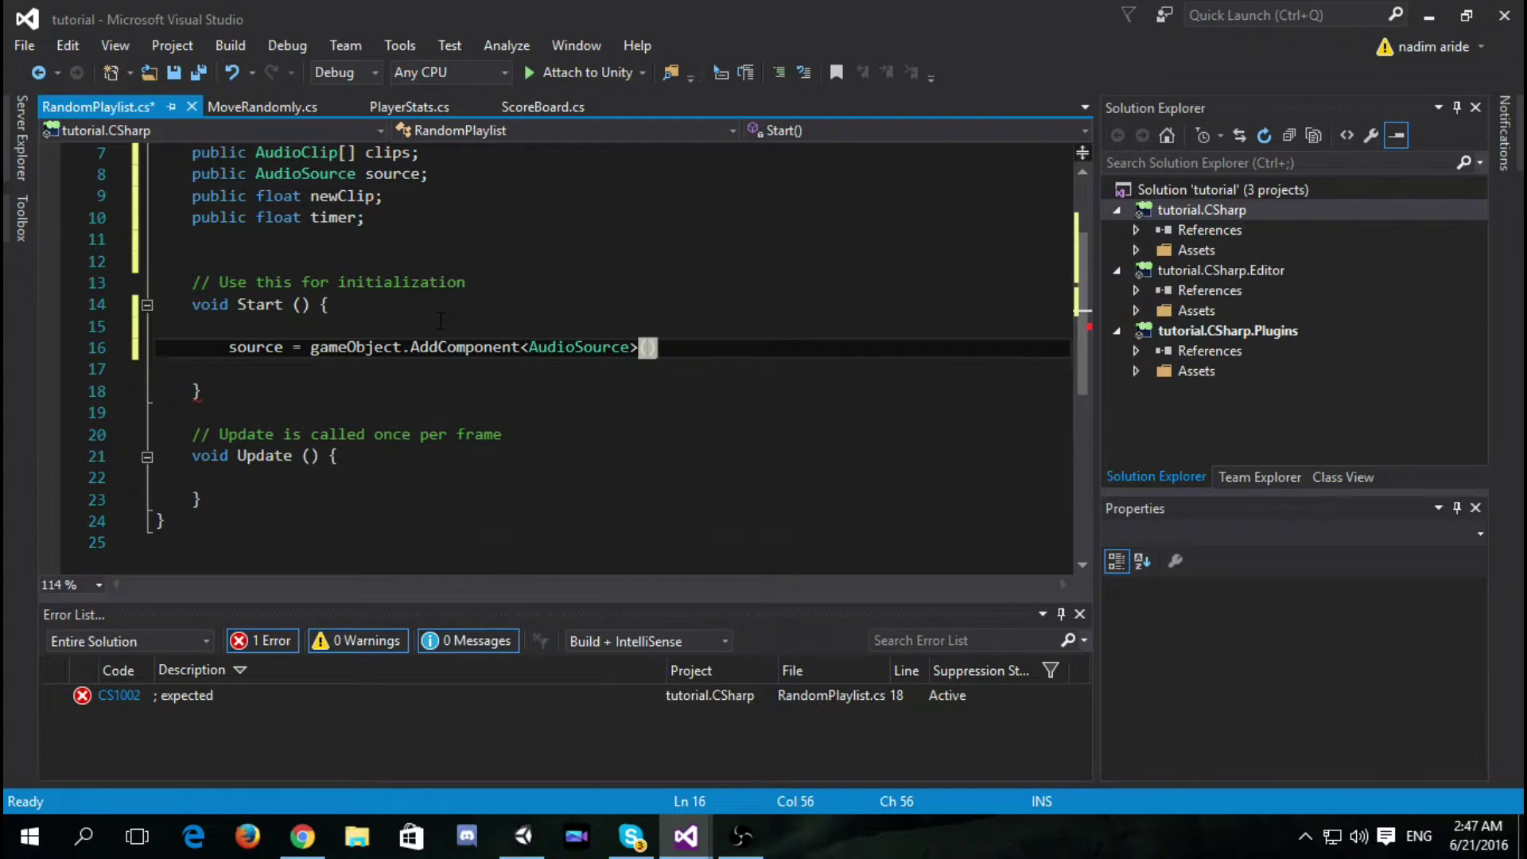
key("ctrl+s")
scroll(441, 320, "down", 1)
scroll(441, 320, "down", 1)
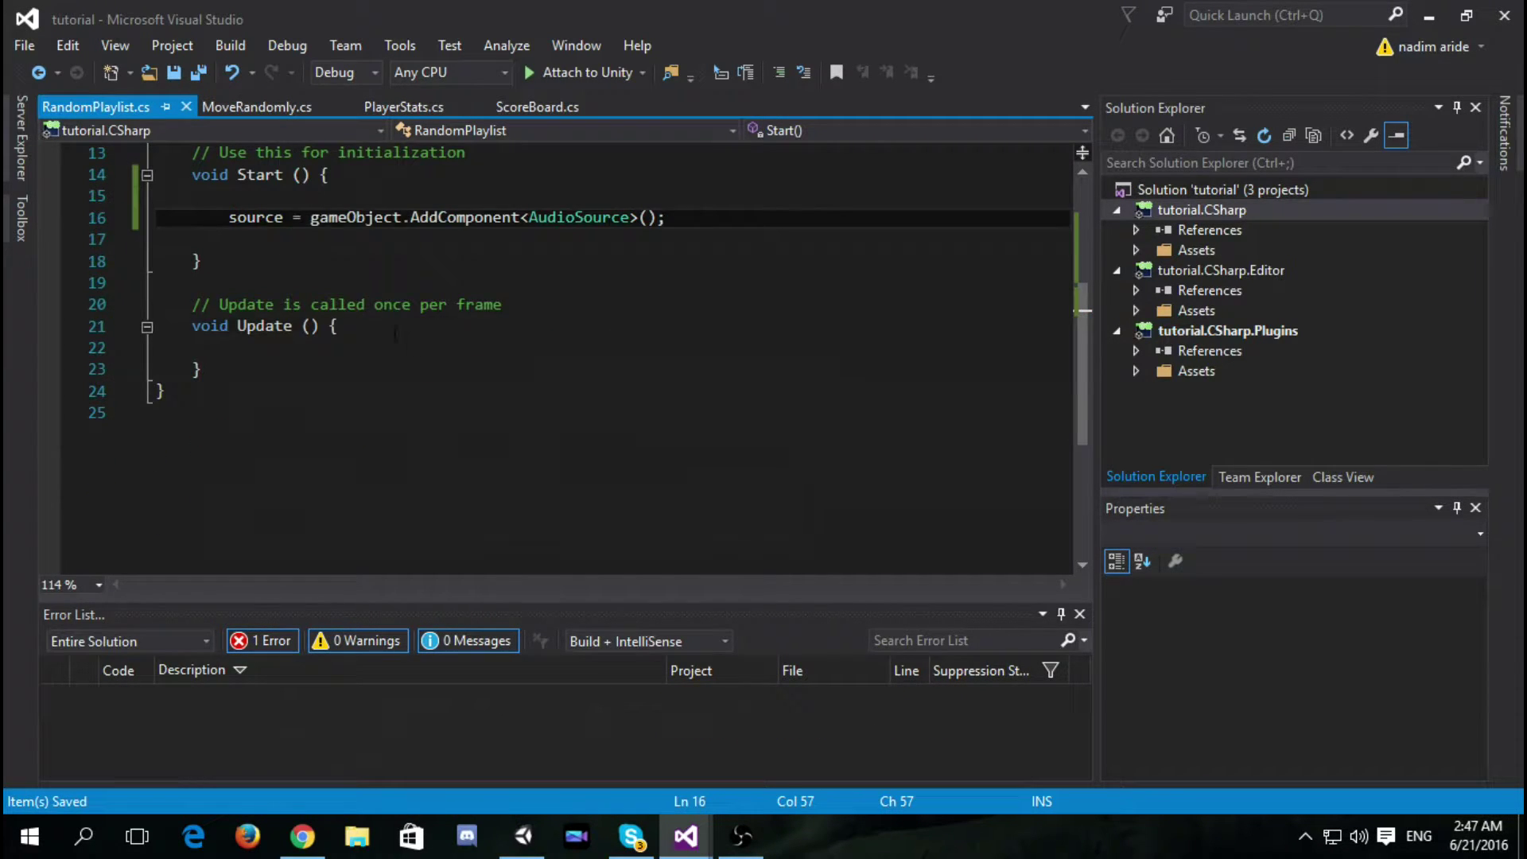
Step: In Update, add Time.deltaTime to timer each frame
left_click(394, 329)
key("Return")
key("Return")
type("t")
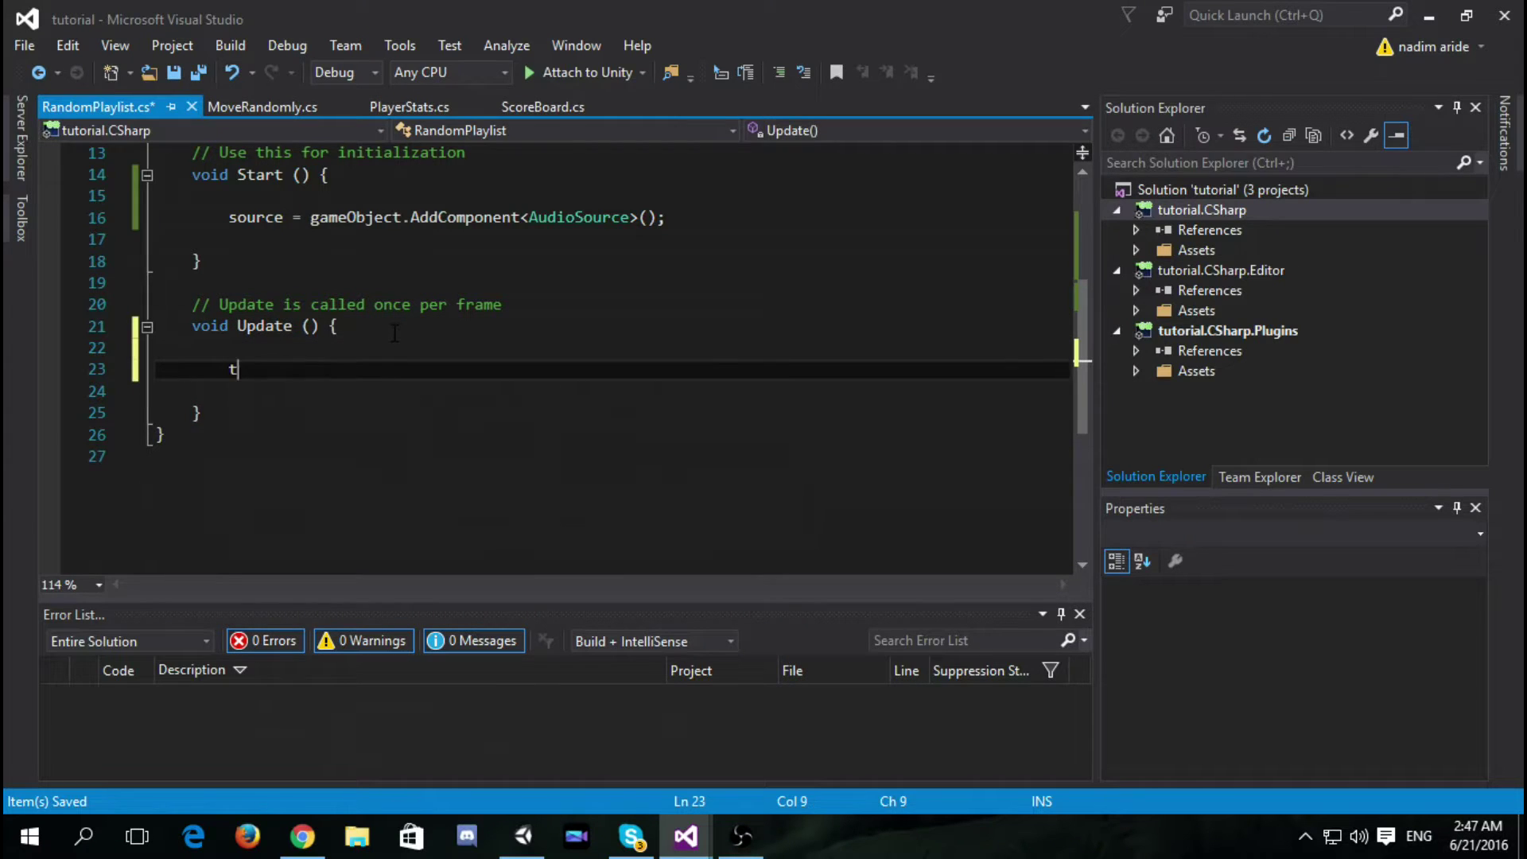
type("imer")
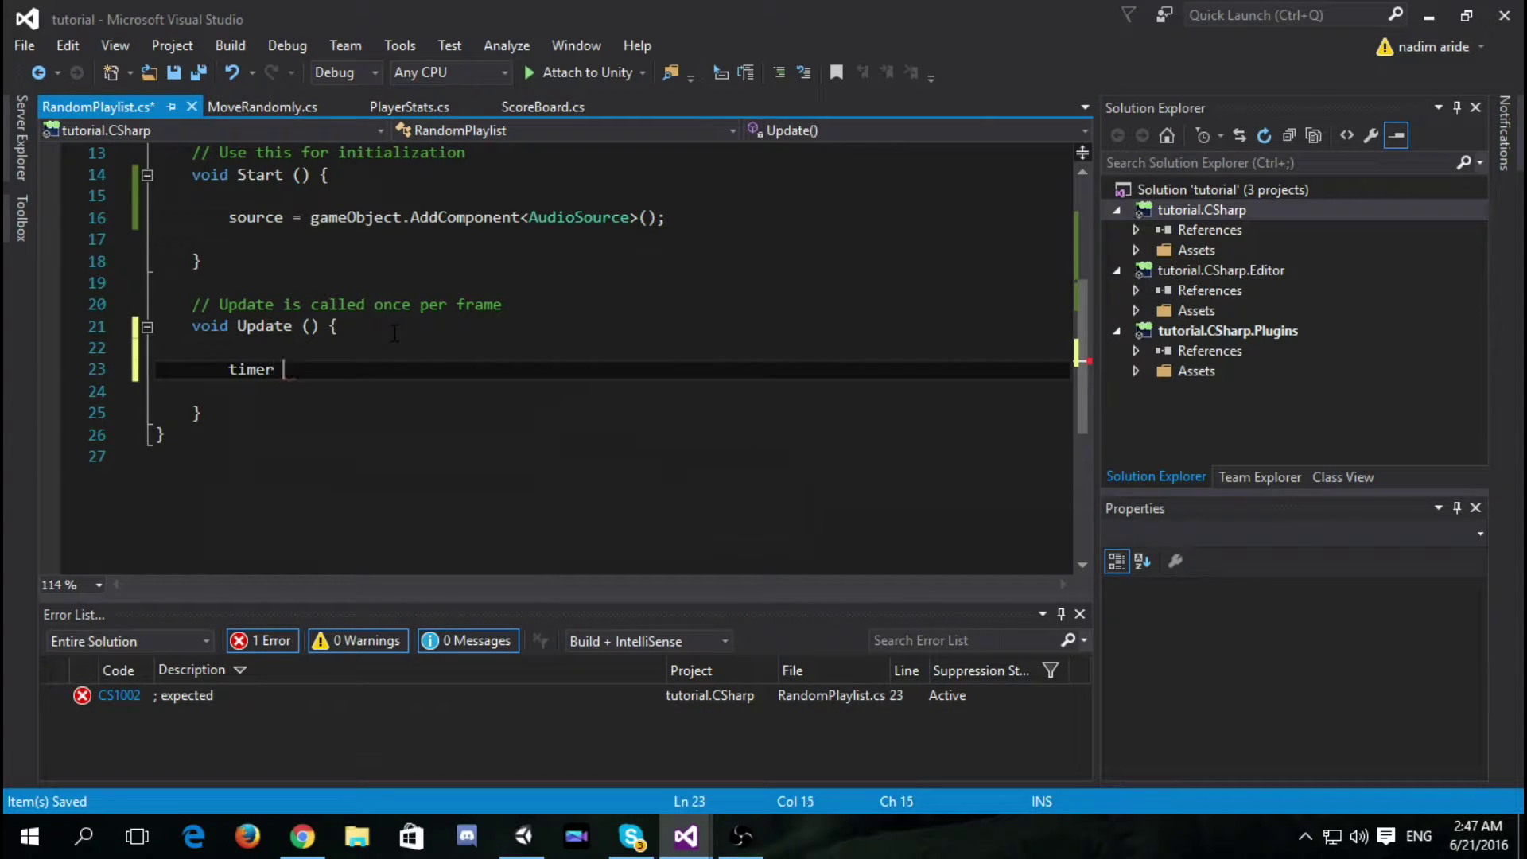
type(" += tim")
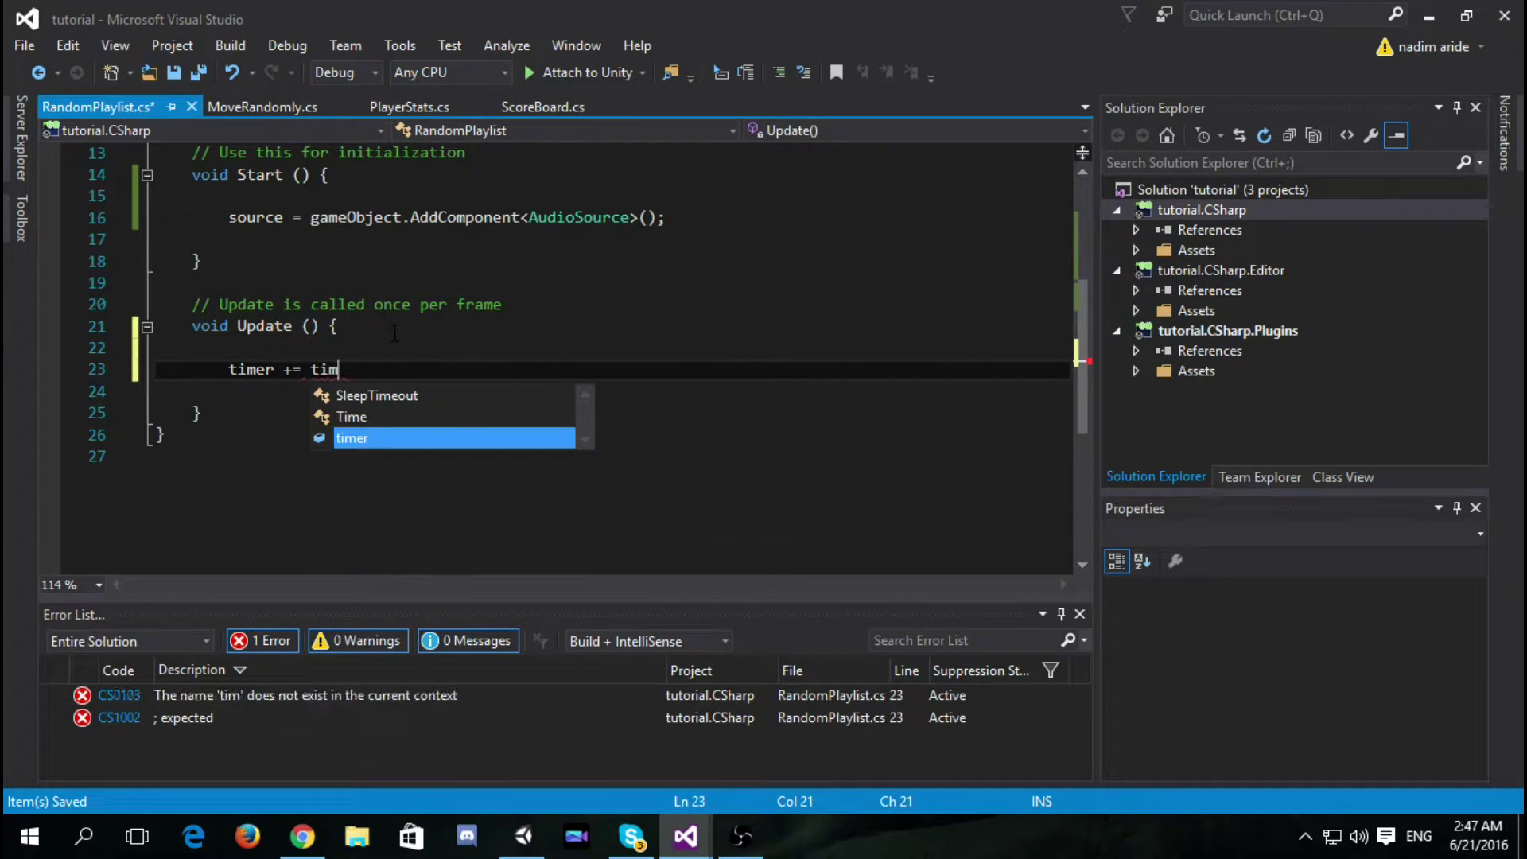
key("Tab")
type(".de")
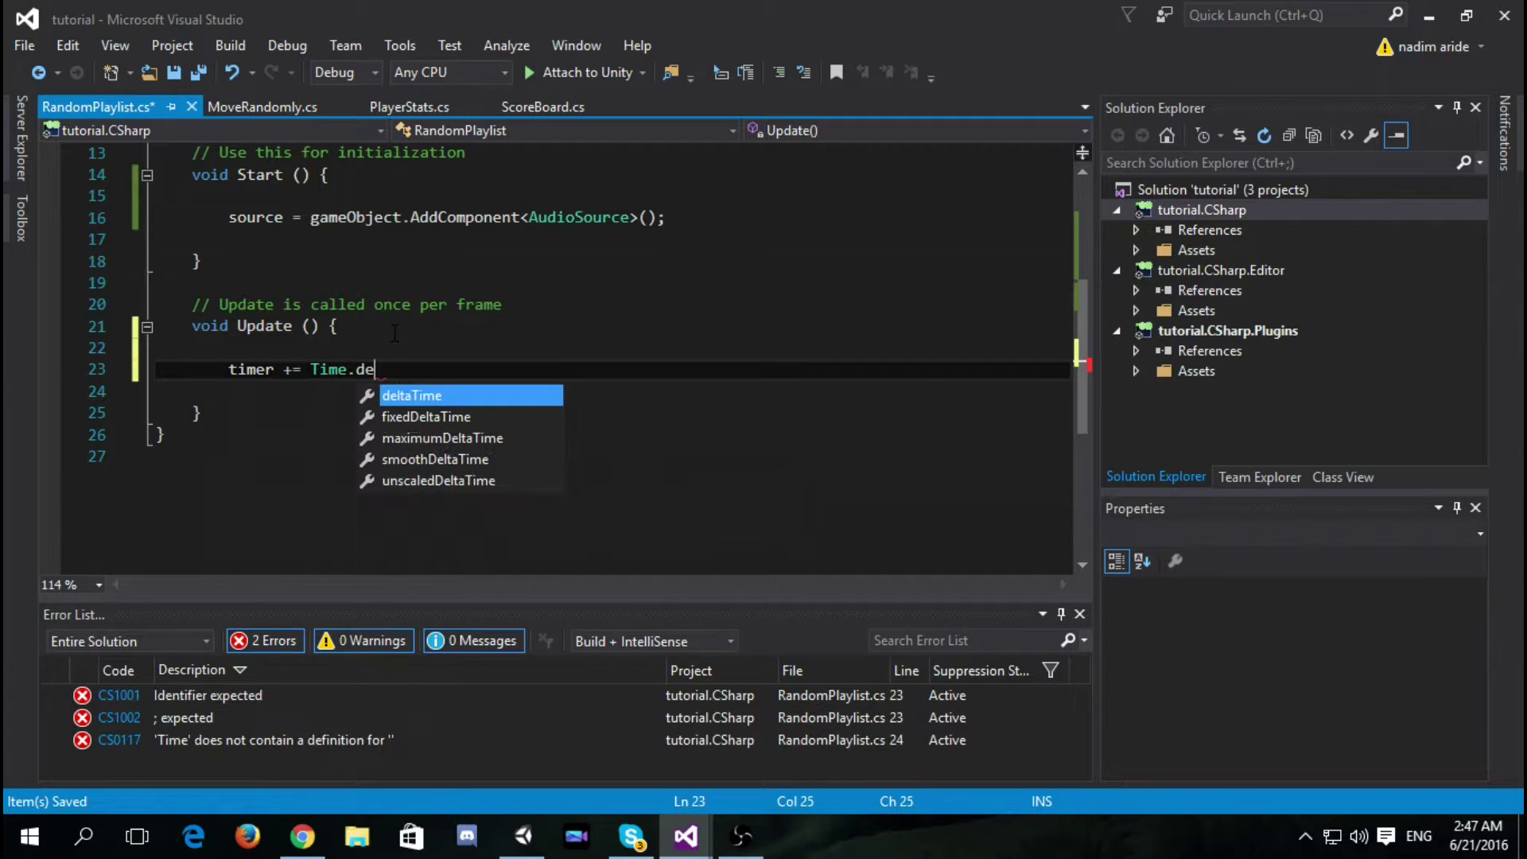
key("Tab")
type(";")
key("Return")
key("Return")
type("if")
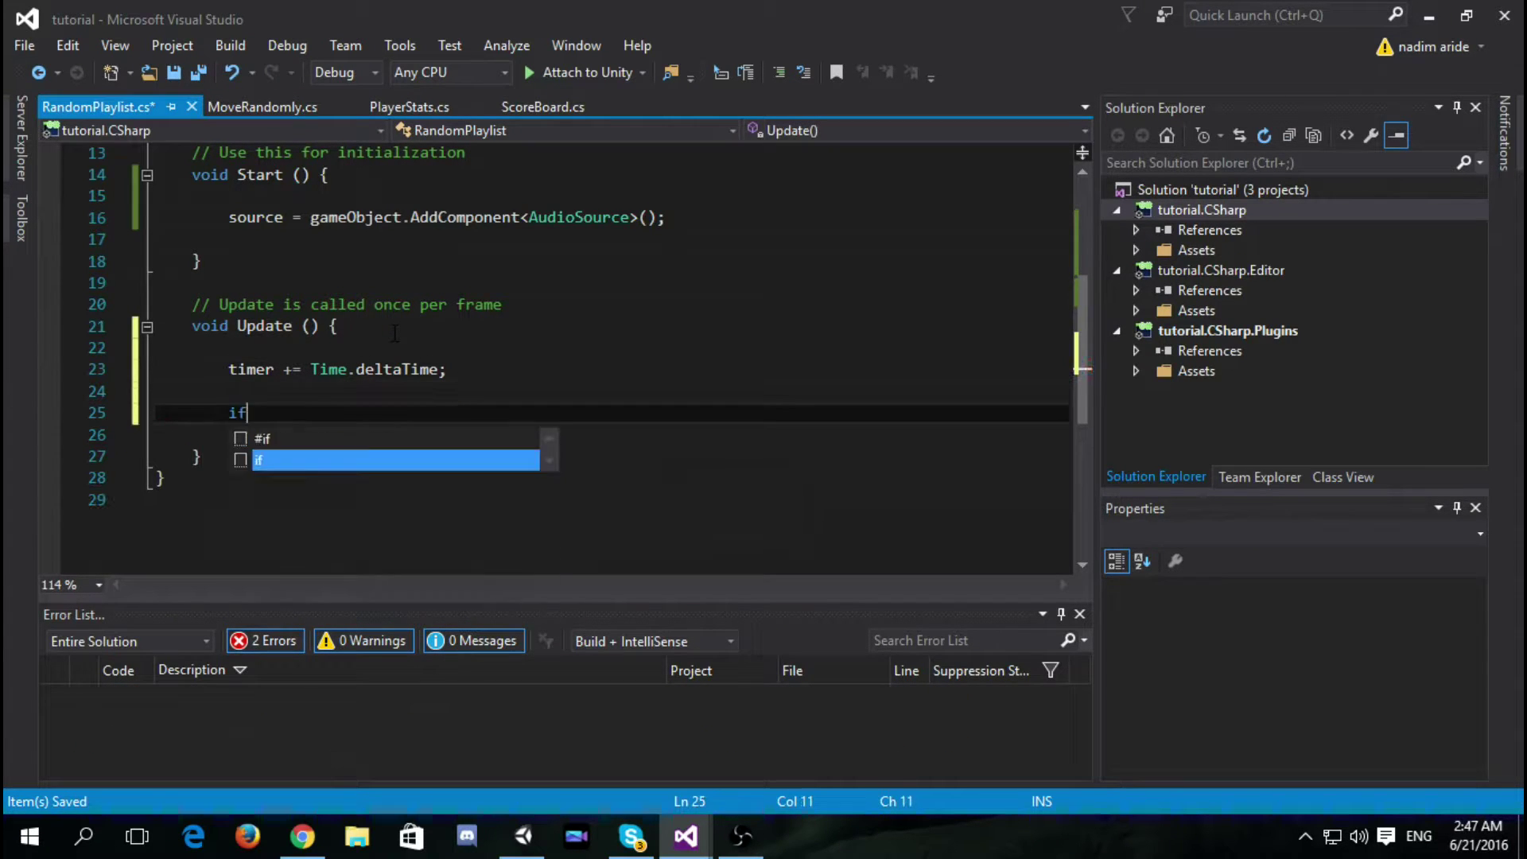
type("(tim")
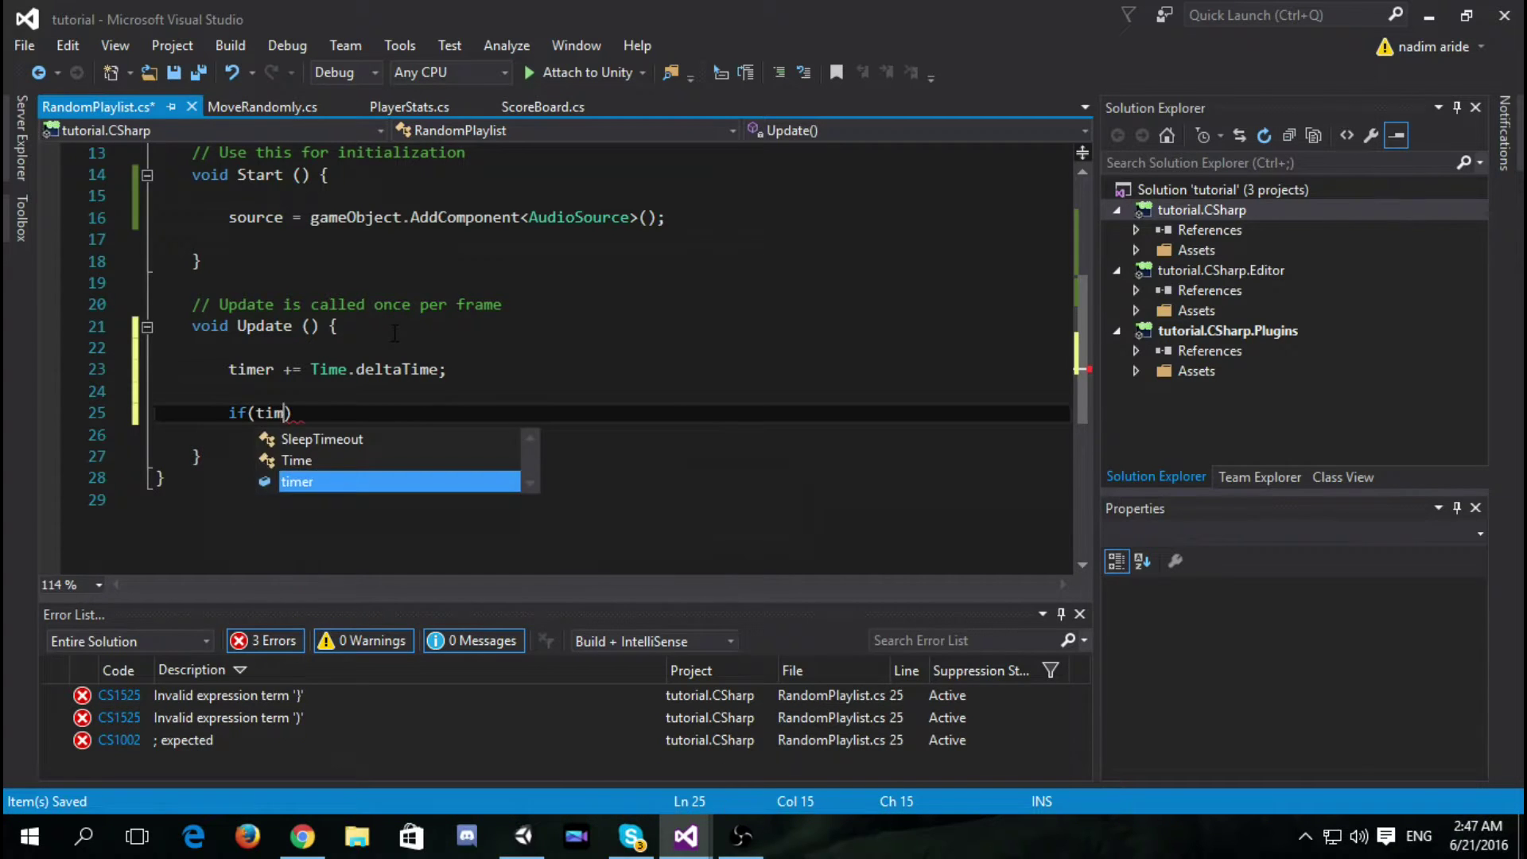
type("er >= ")
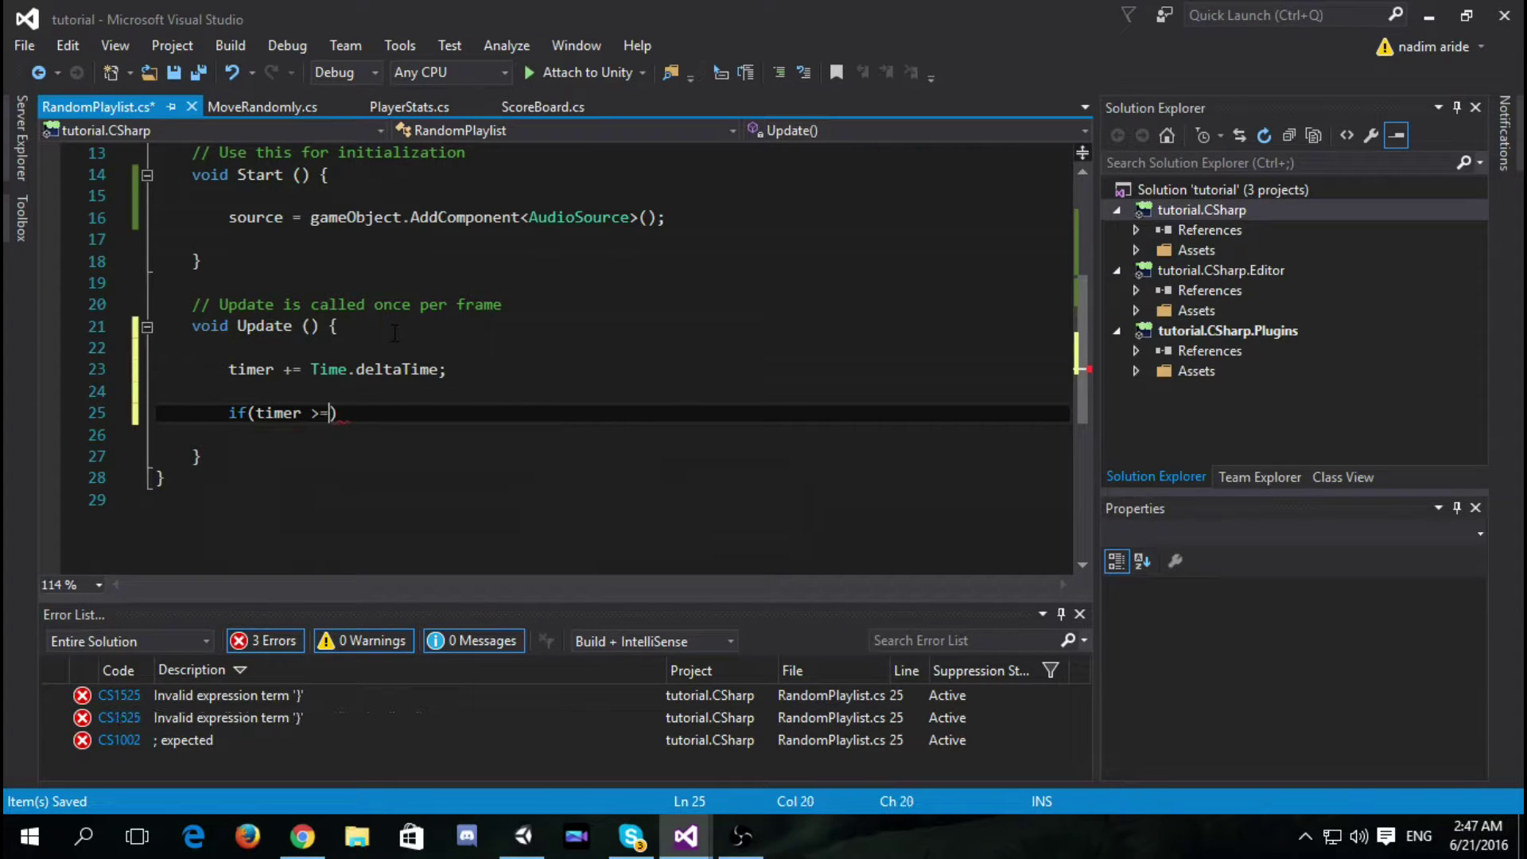
type("new")
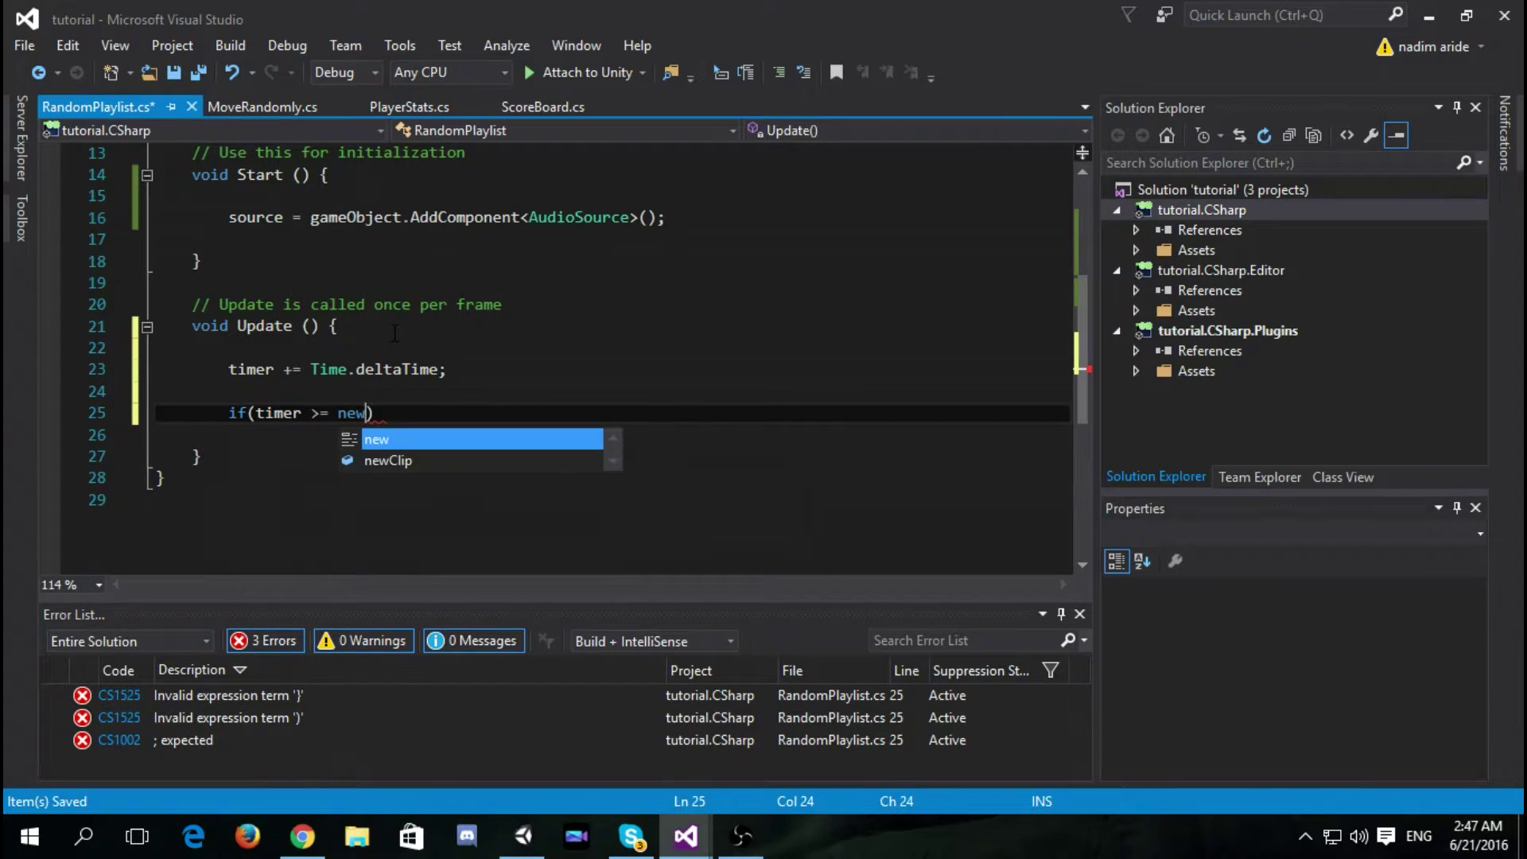
type("Clip + ")
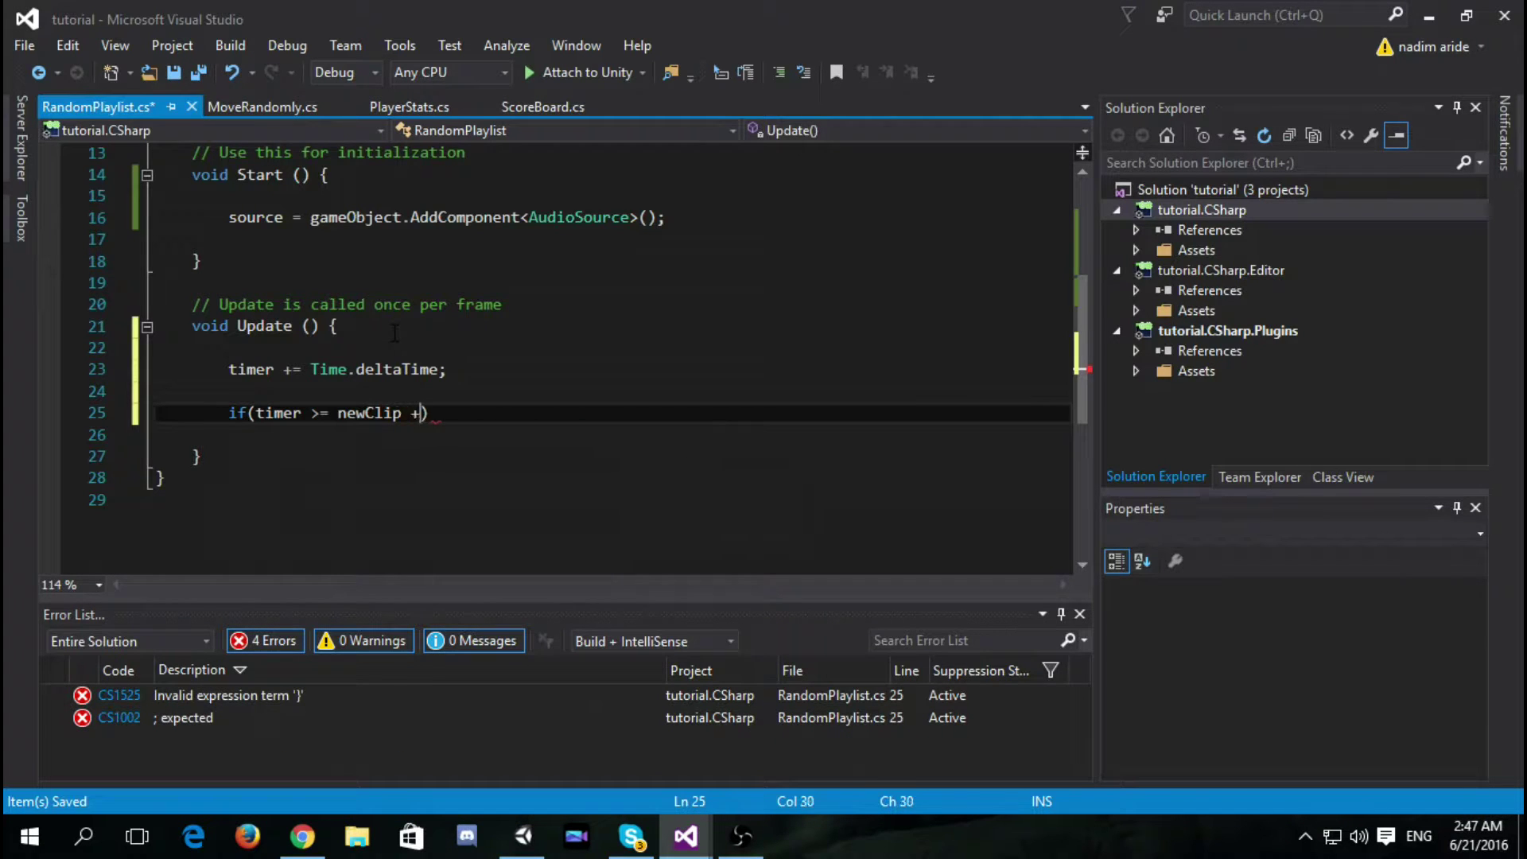
type("1")
type(") {")
Step: Add an if (timer >= newClip + 1) block calling newCLIP() and resetting timer to 0
key("Return")
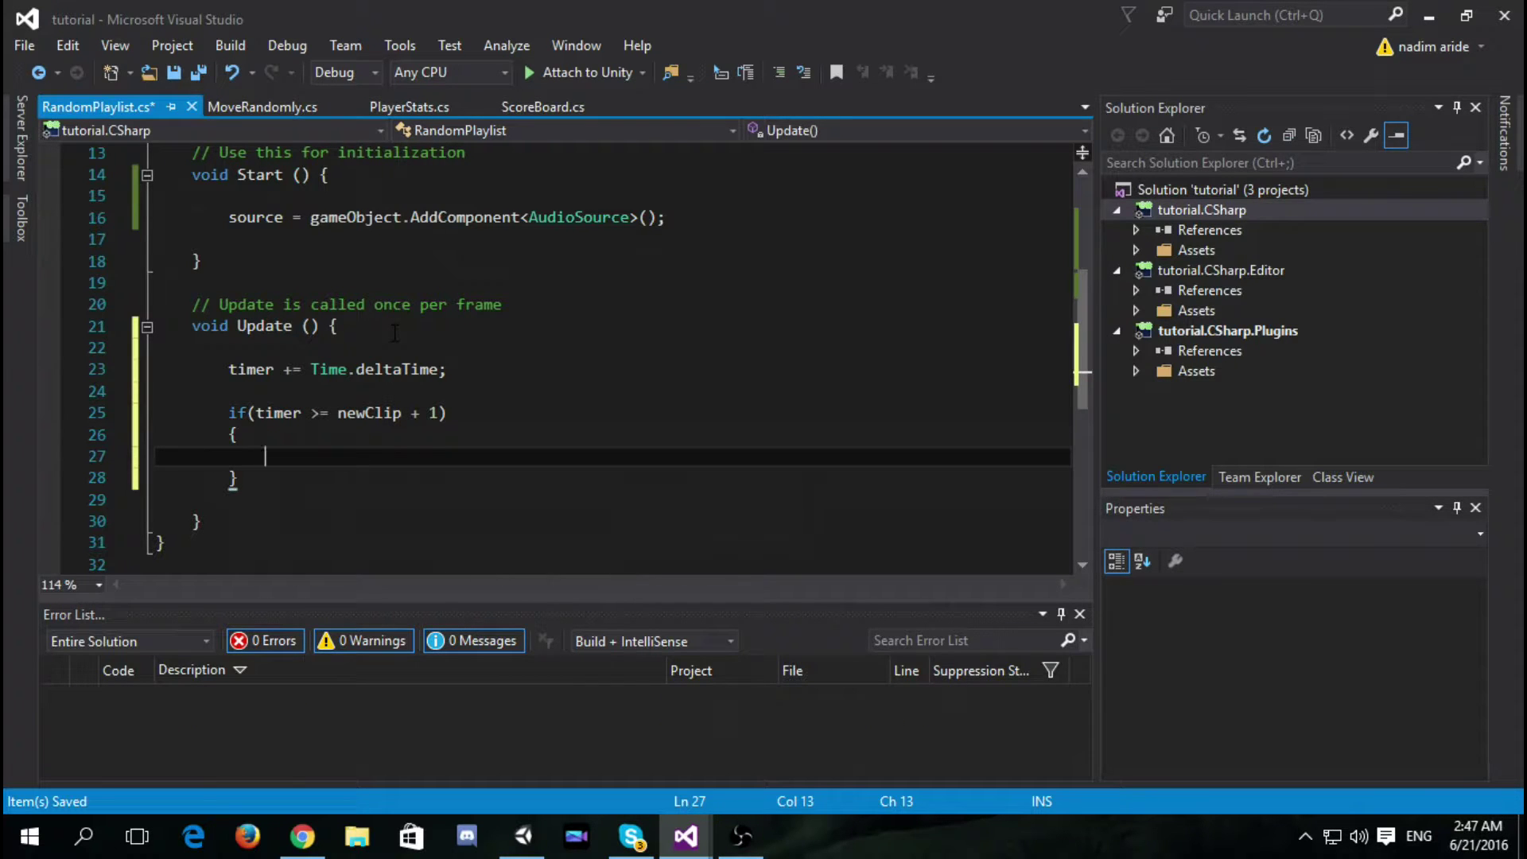
type("new")
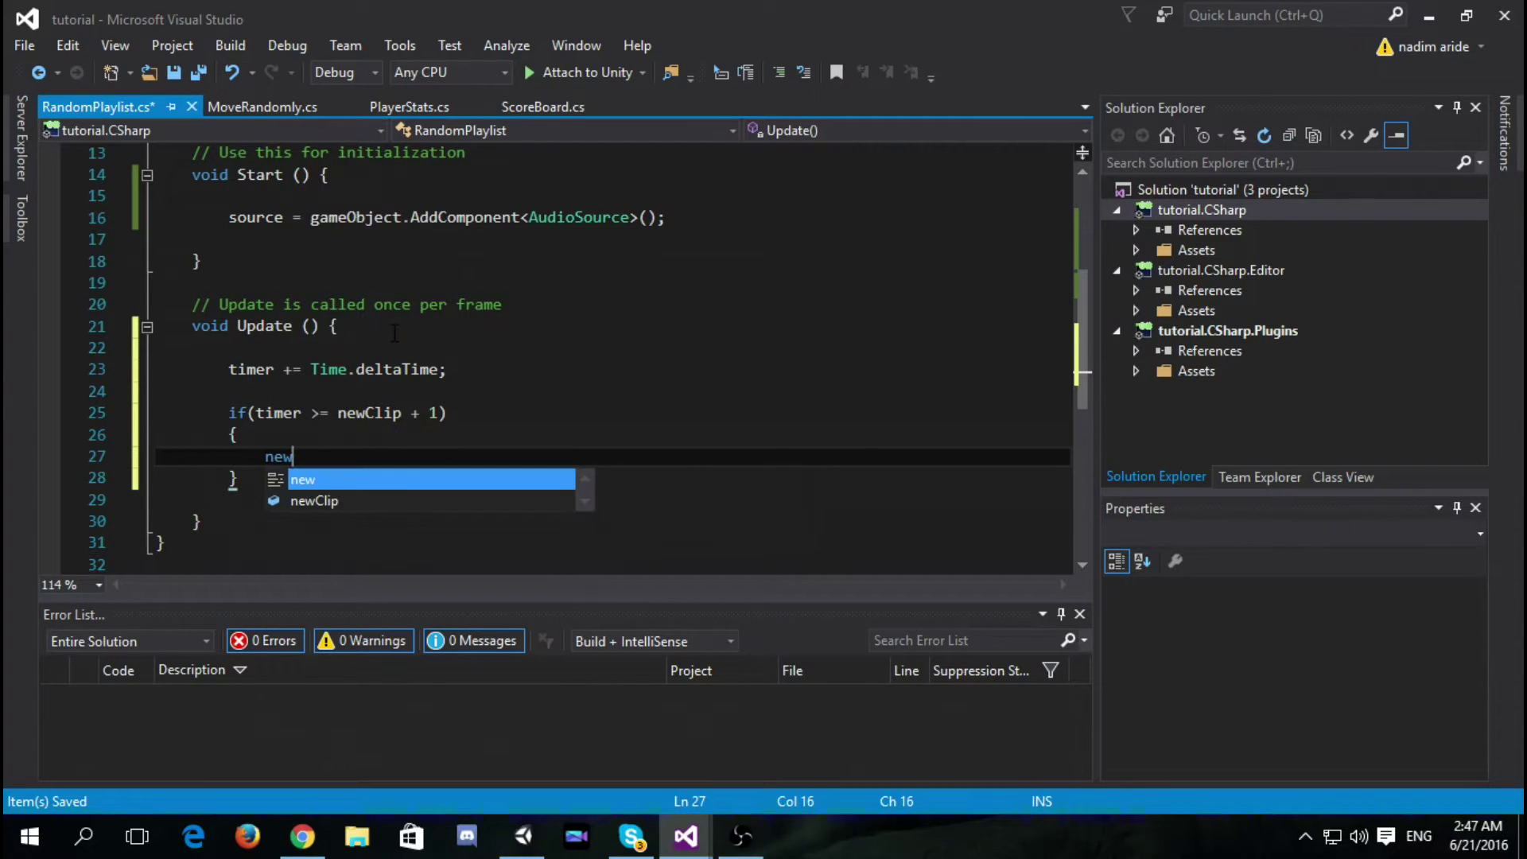
type("Clip")
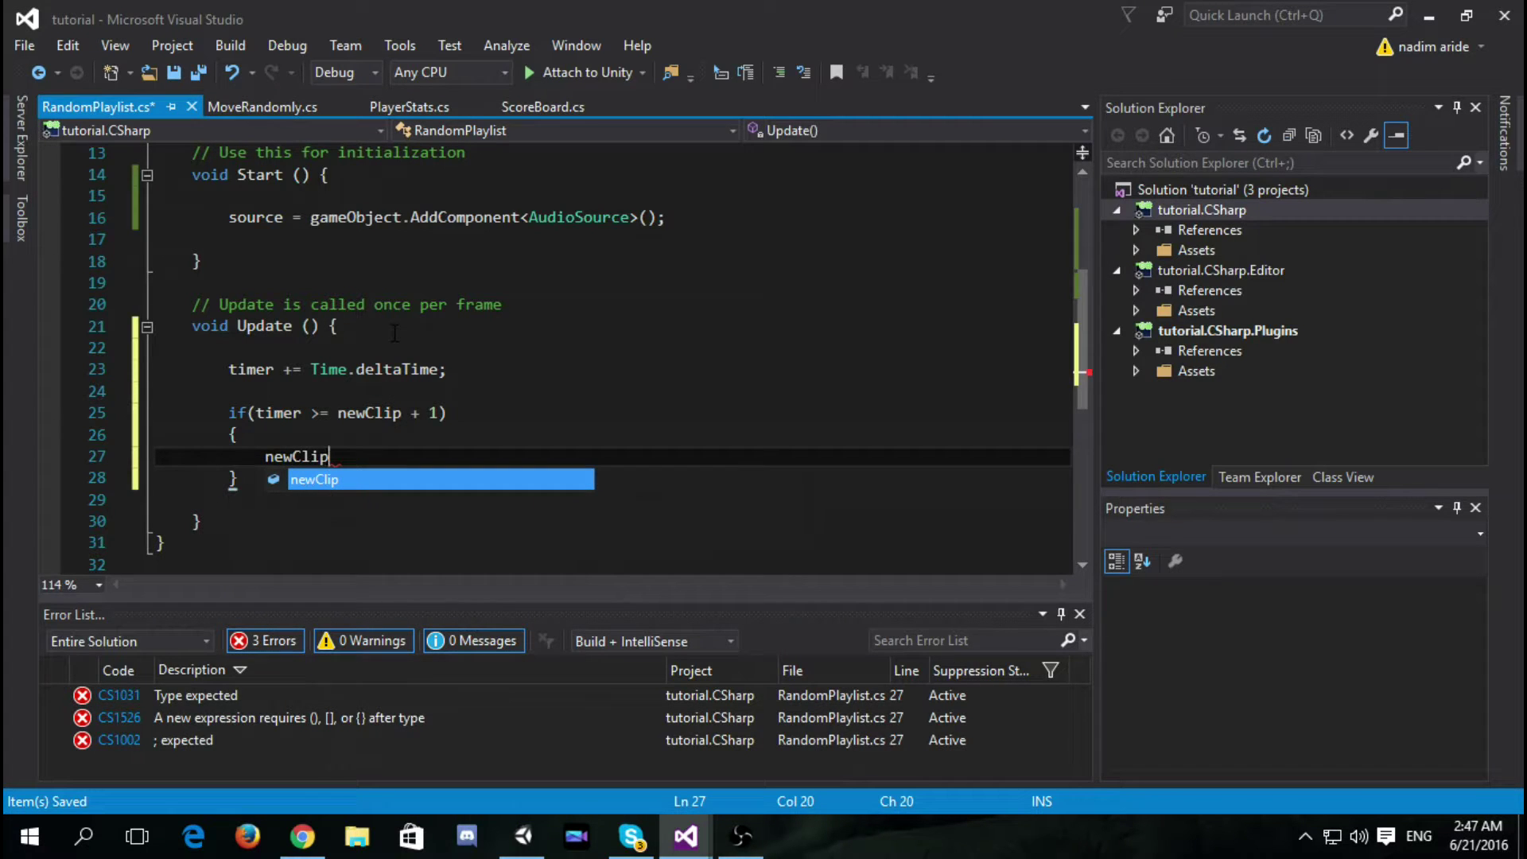
type("();")
key("Left")
key("Left")
key("Left")
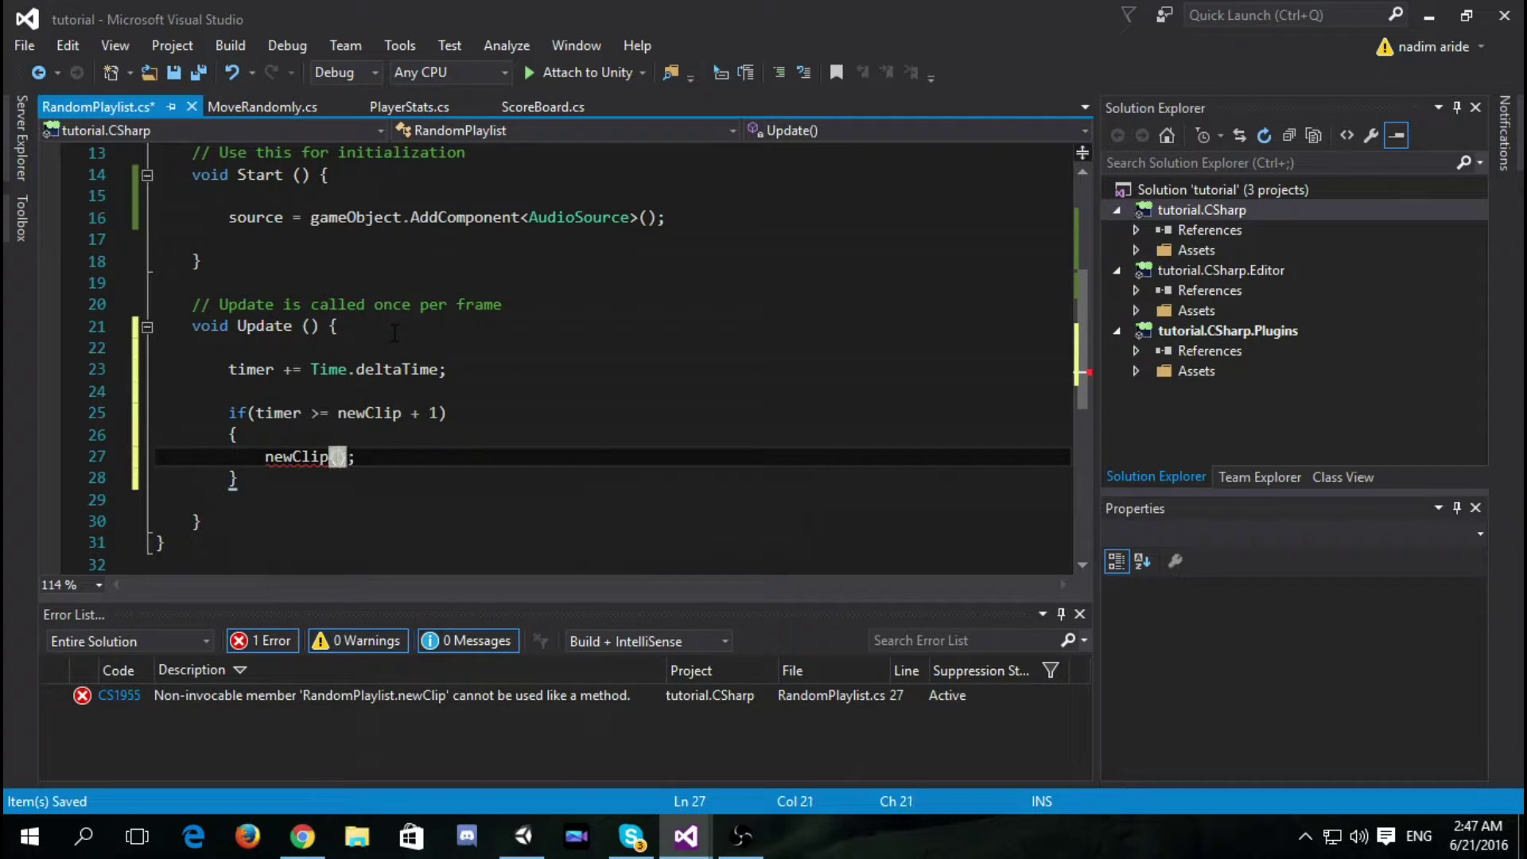
key("BackSpace")
type("L")
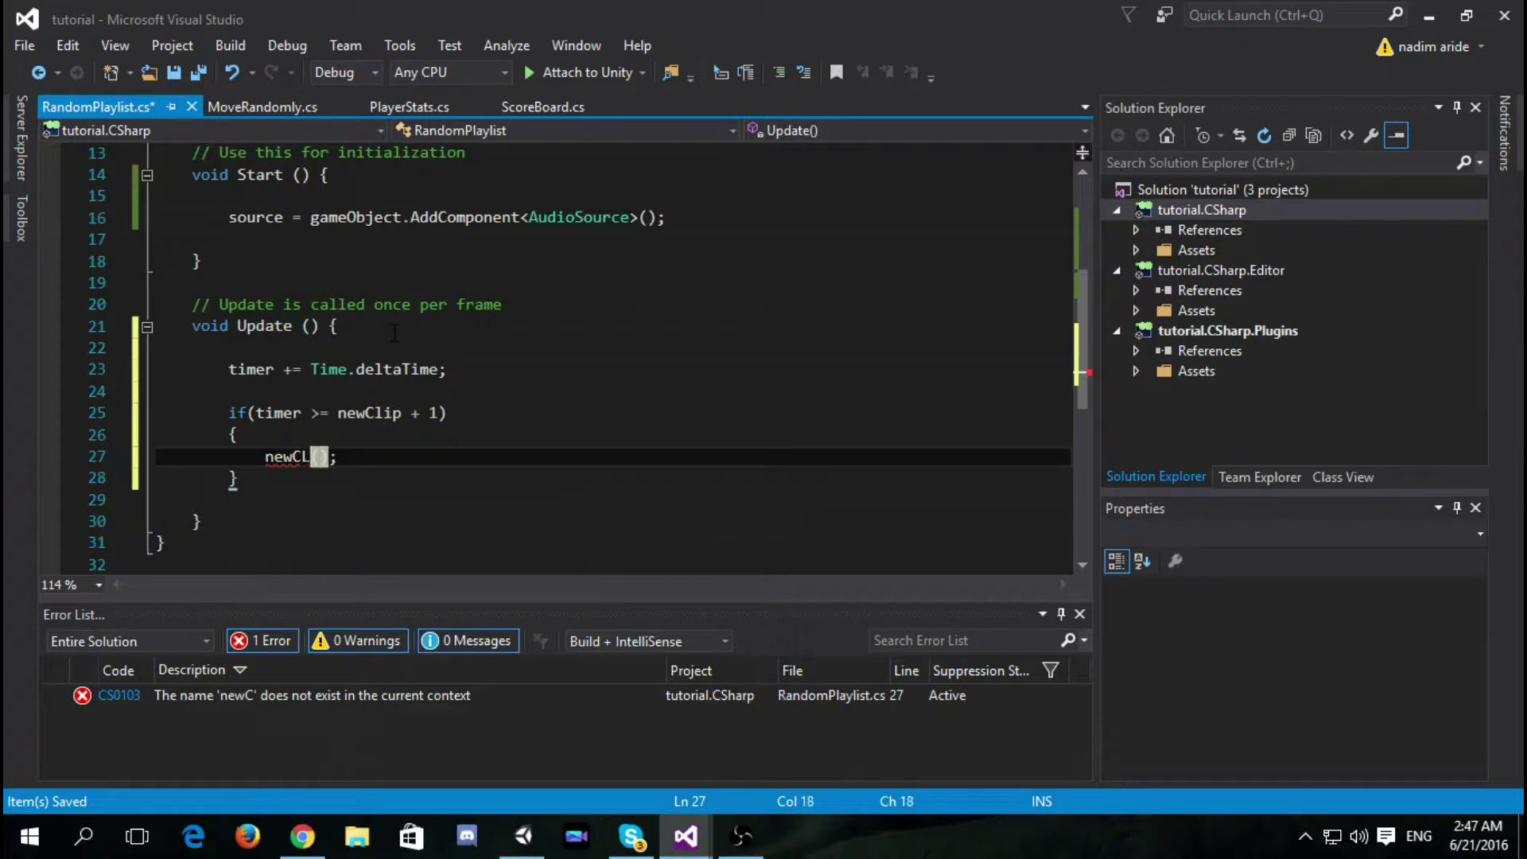
type("IP")
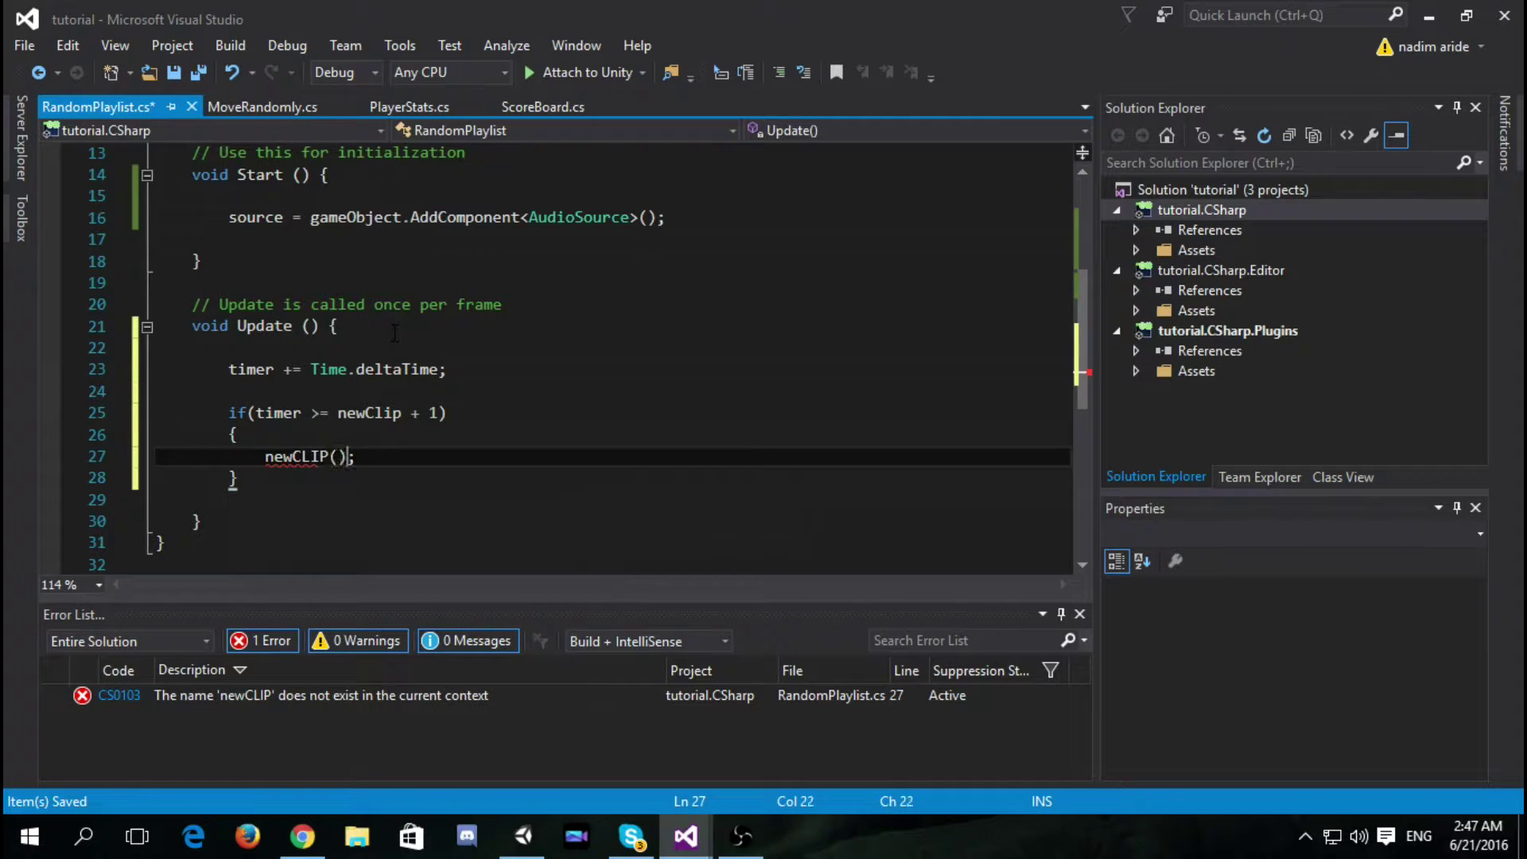
key("End")
key("Return")
type("timer")
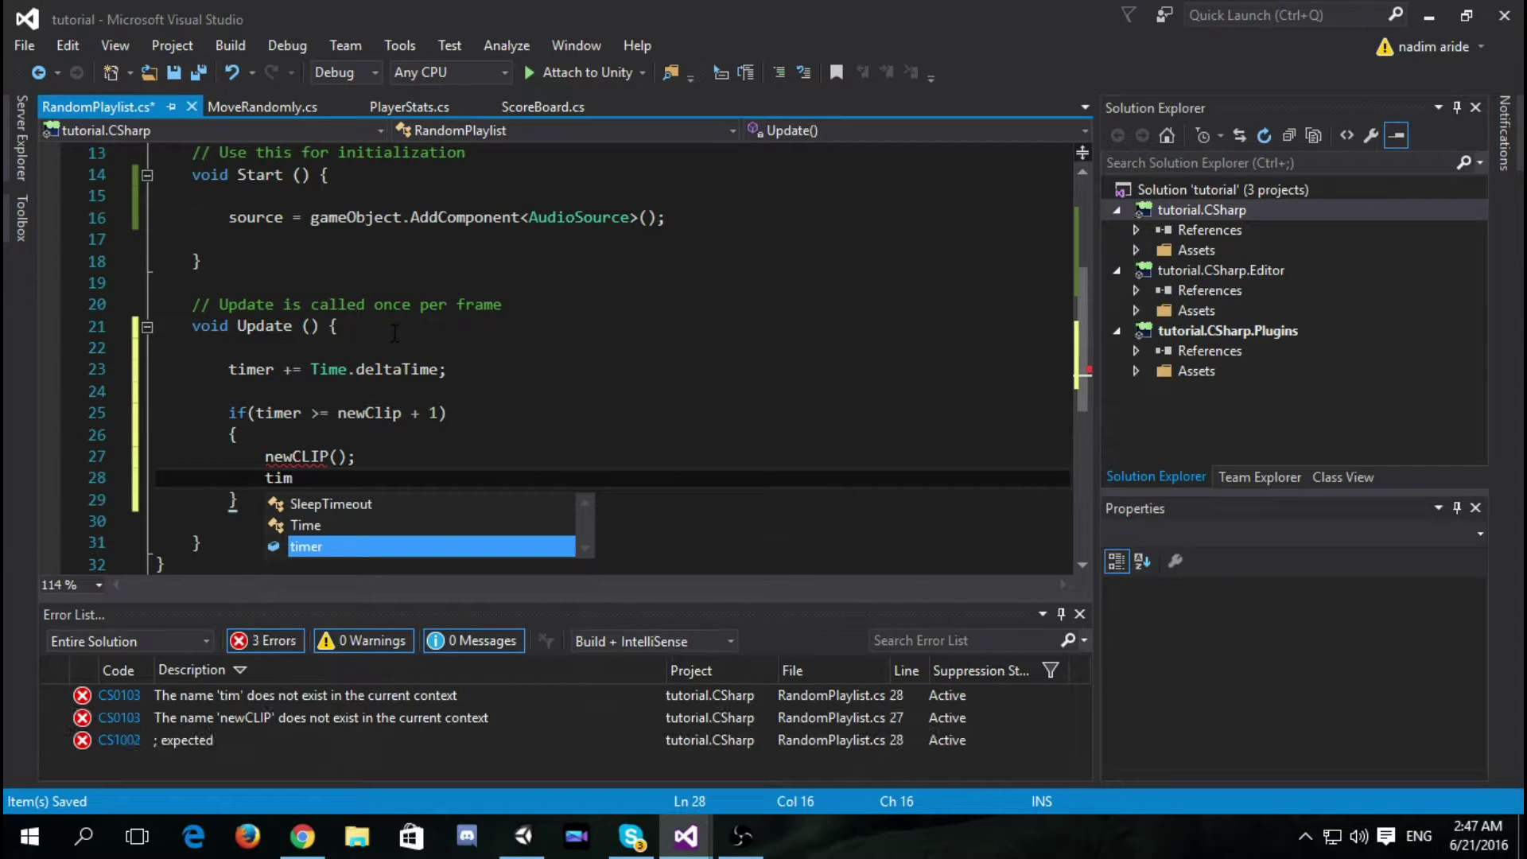
key("ctrl+s")
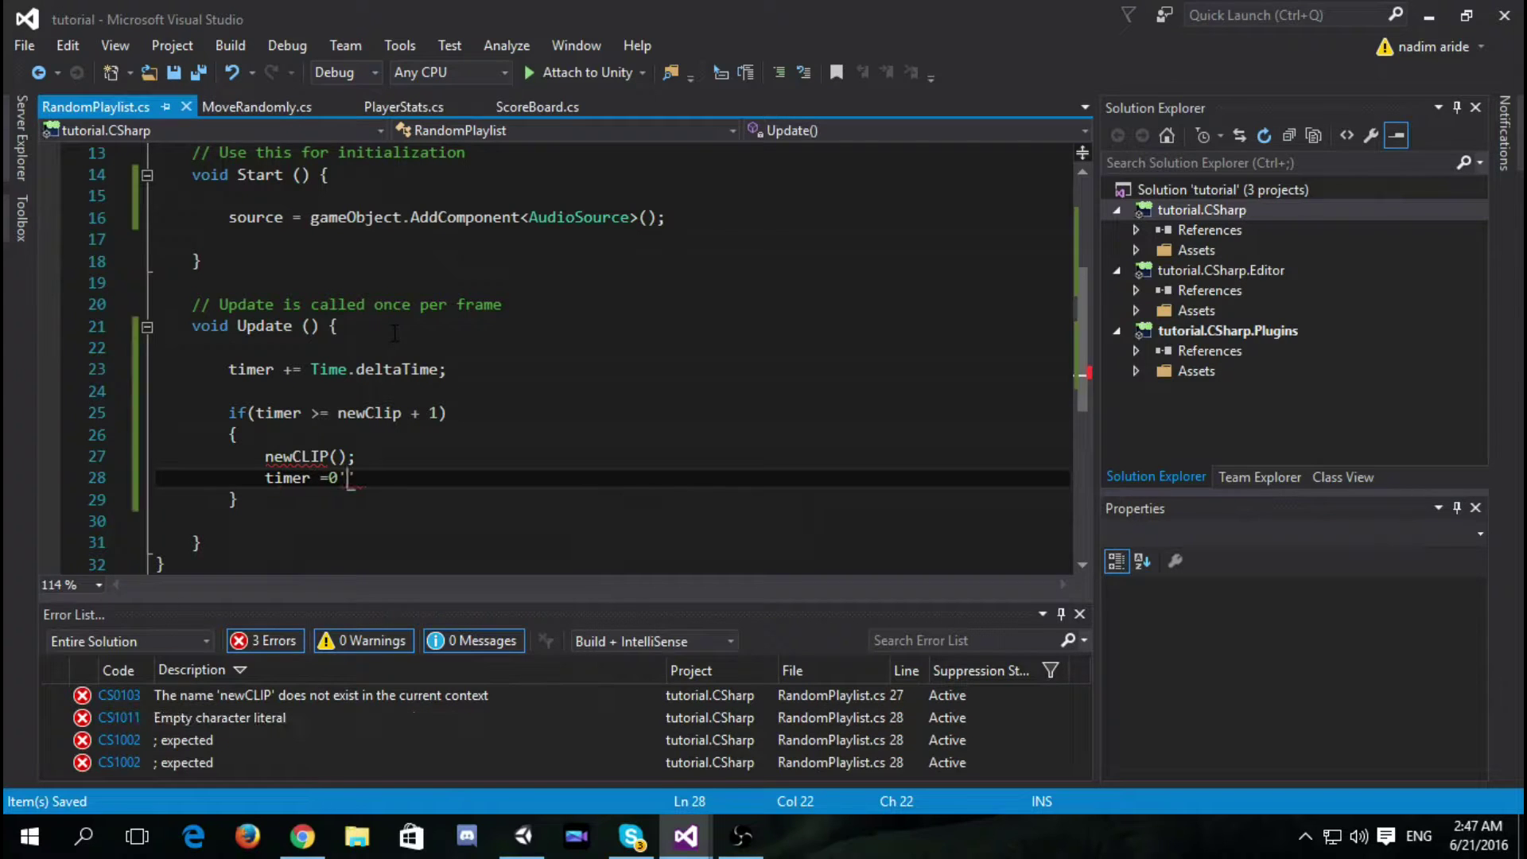
key("BackSpace")
type(";")
key("ctrl+s")
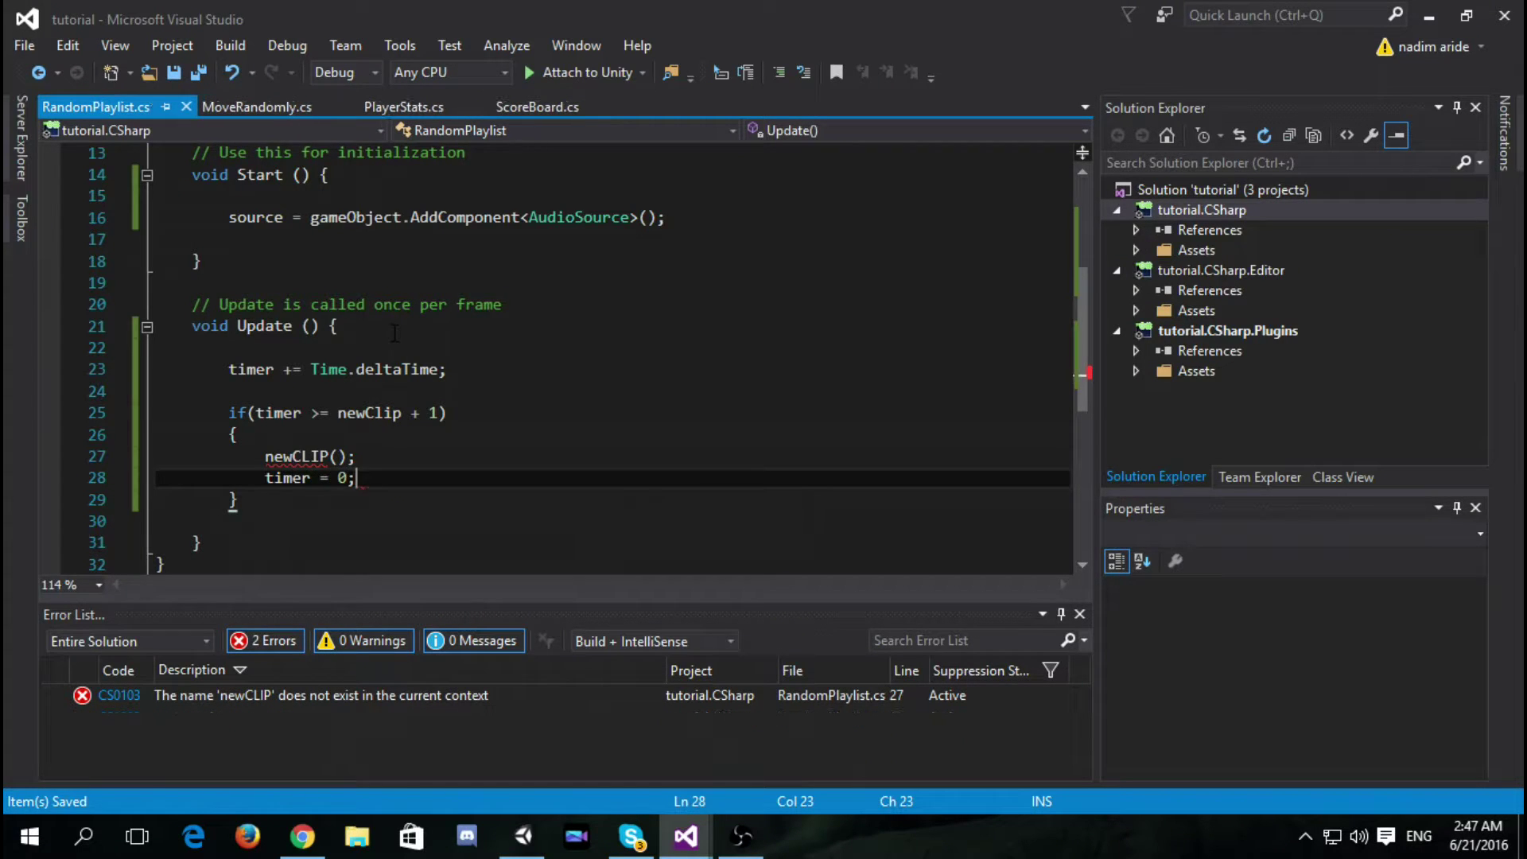
scroll(394, 334, "down", 2)
Step: Create an empty newCLIP method below Update
left_click(294, 413)
key("Return")
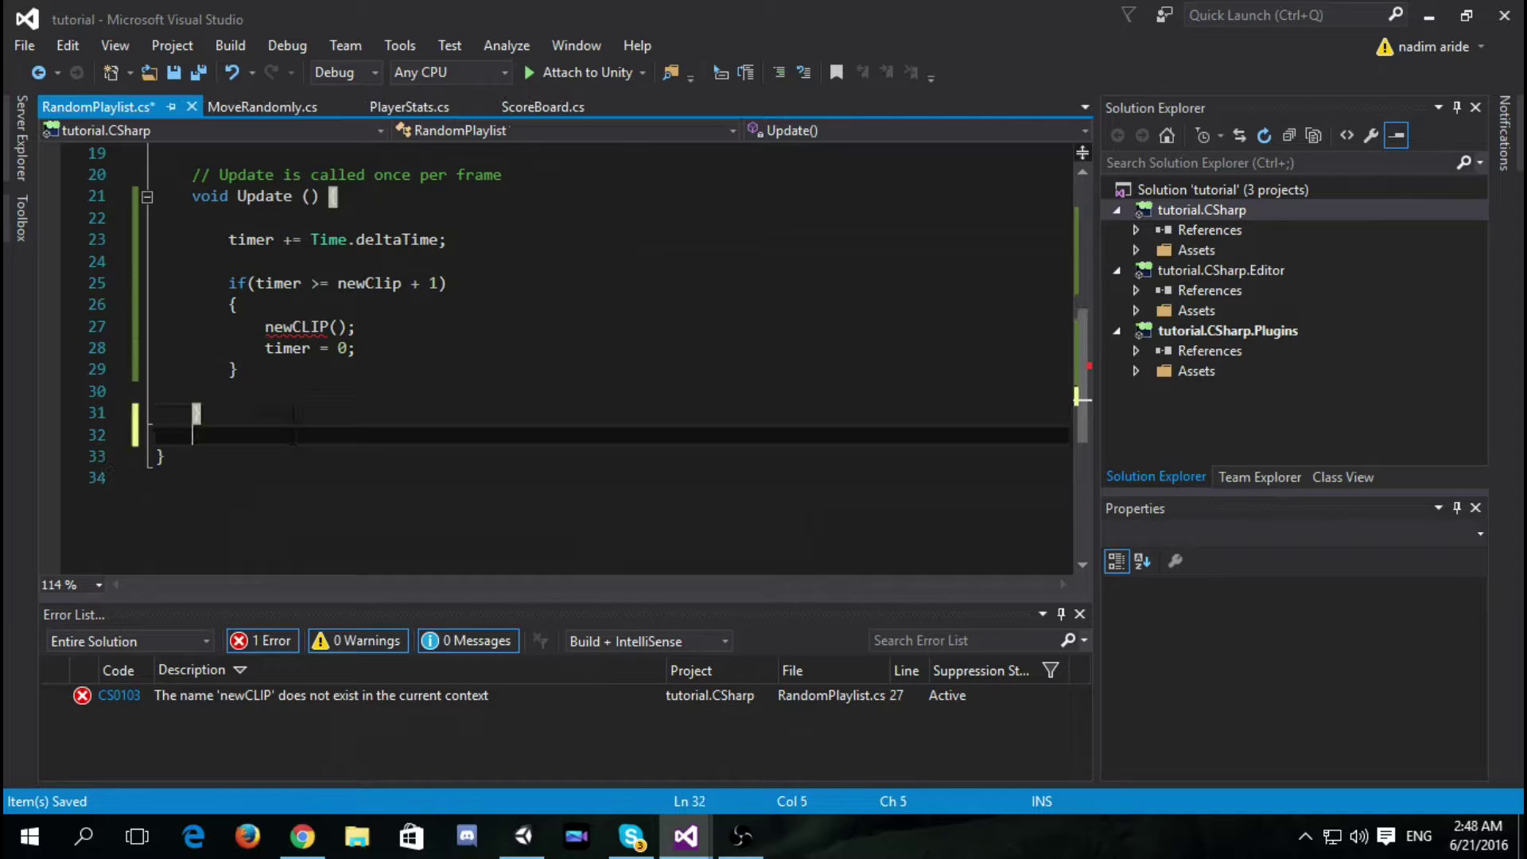
type("void ")
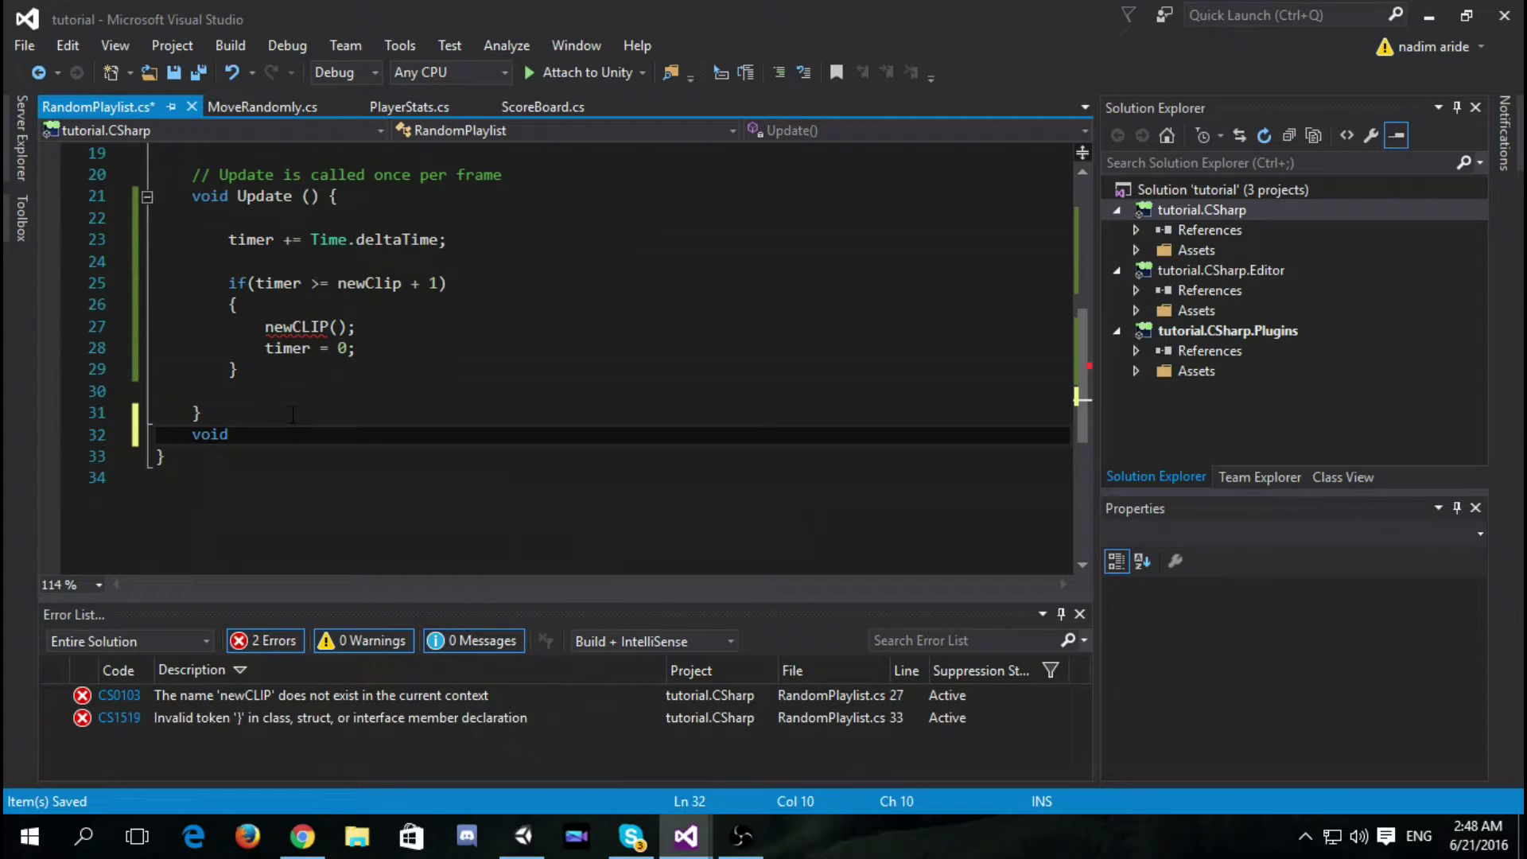
type("newCLIPO")
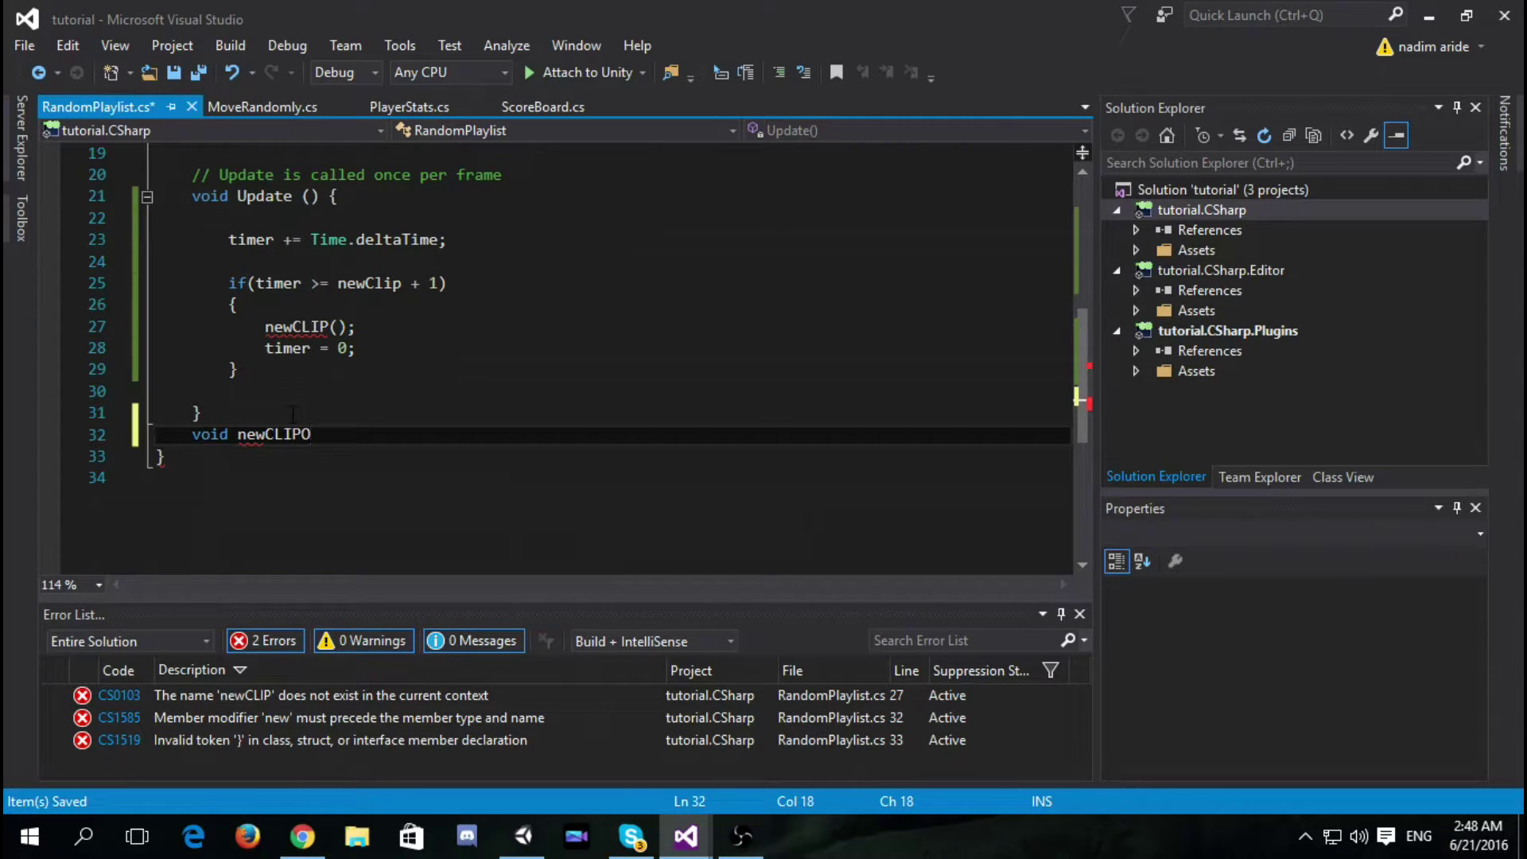
key("BackSpace")
type("(")
key("Return")
type("{")
key("Return")
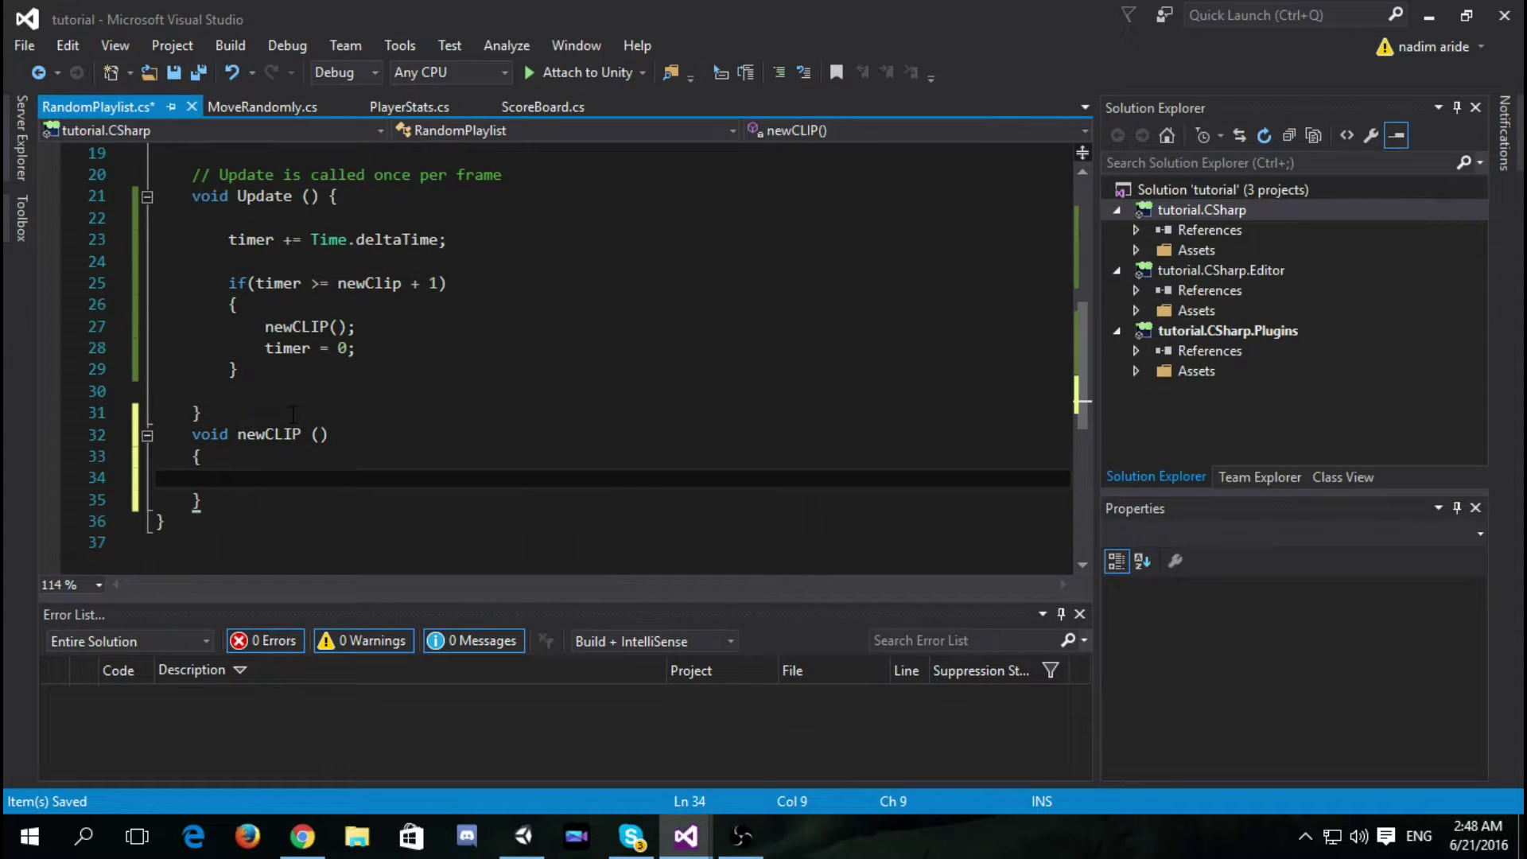
left_click(433, 283)
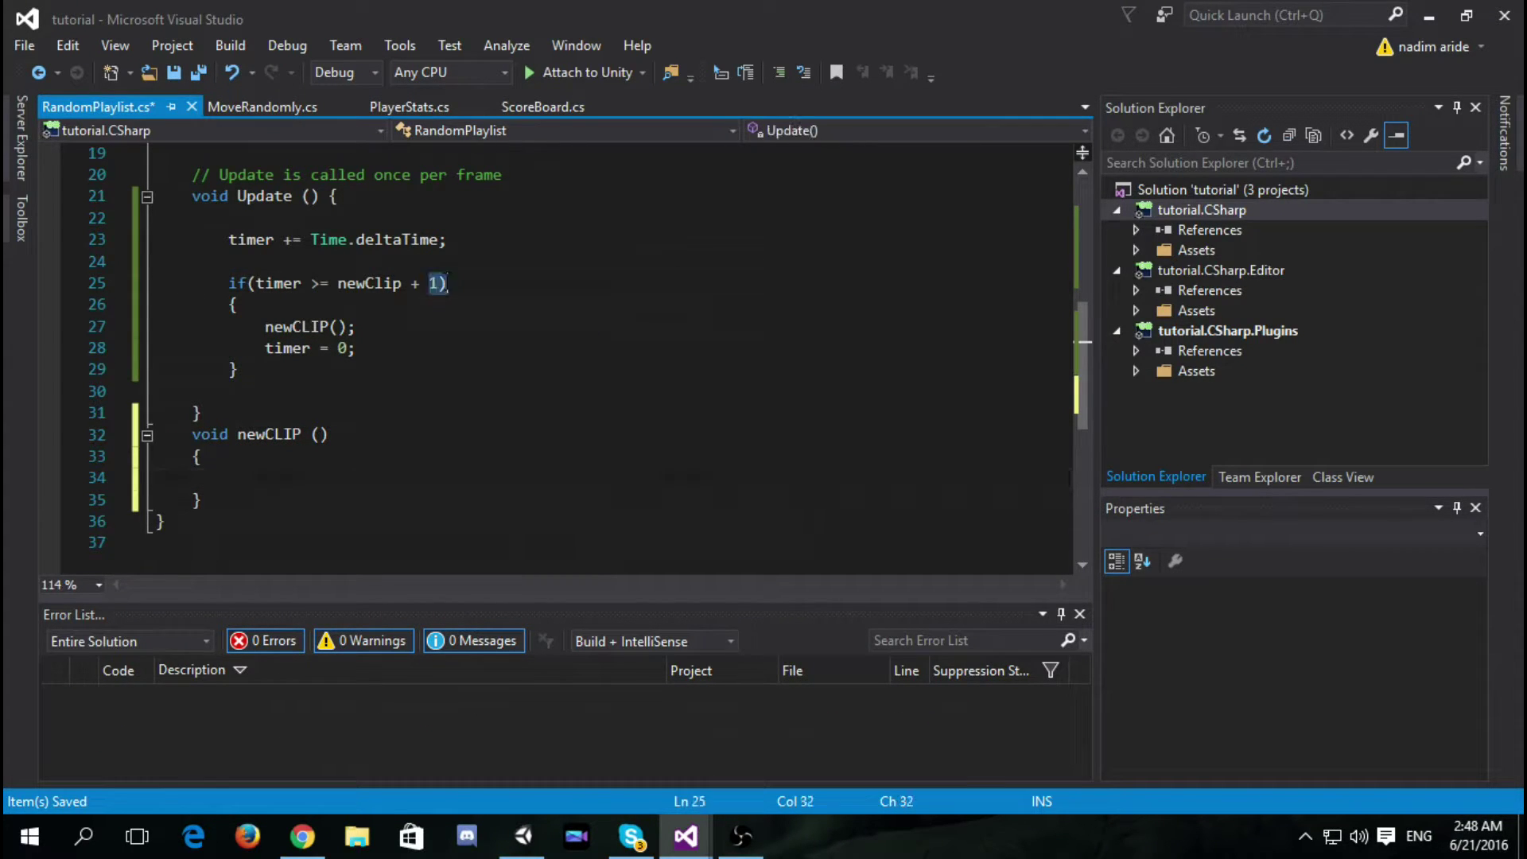
Step: In newCLIP, set int clipNum = Random.Range(0, clips.Length) and start an if statement
left_click(283, 477)
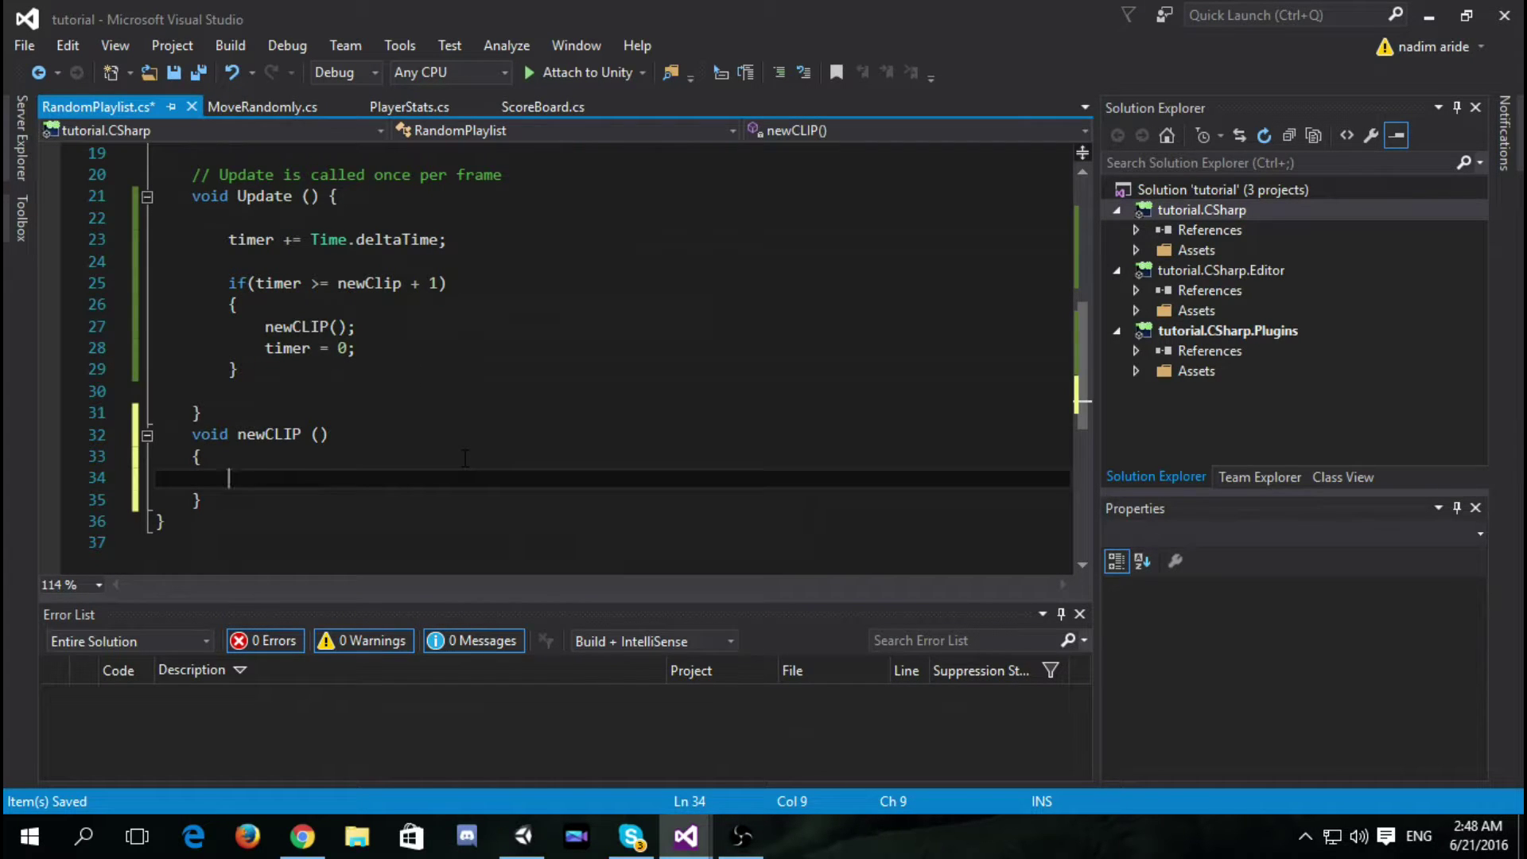
type("int clip")
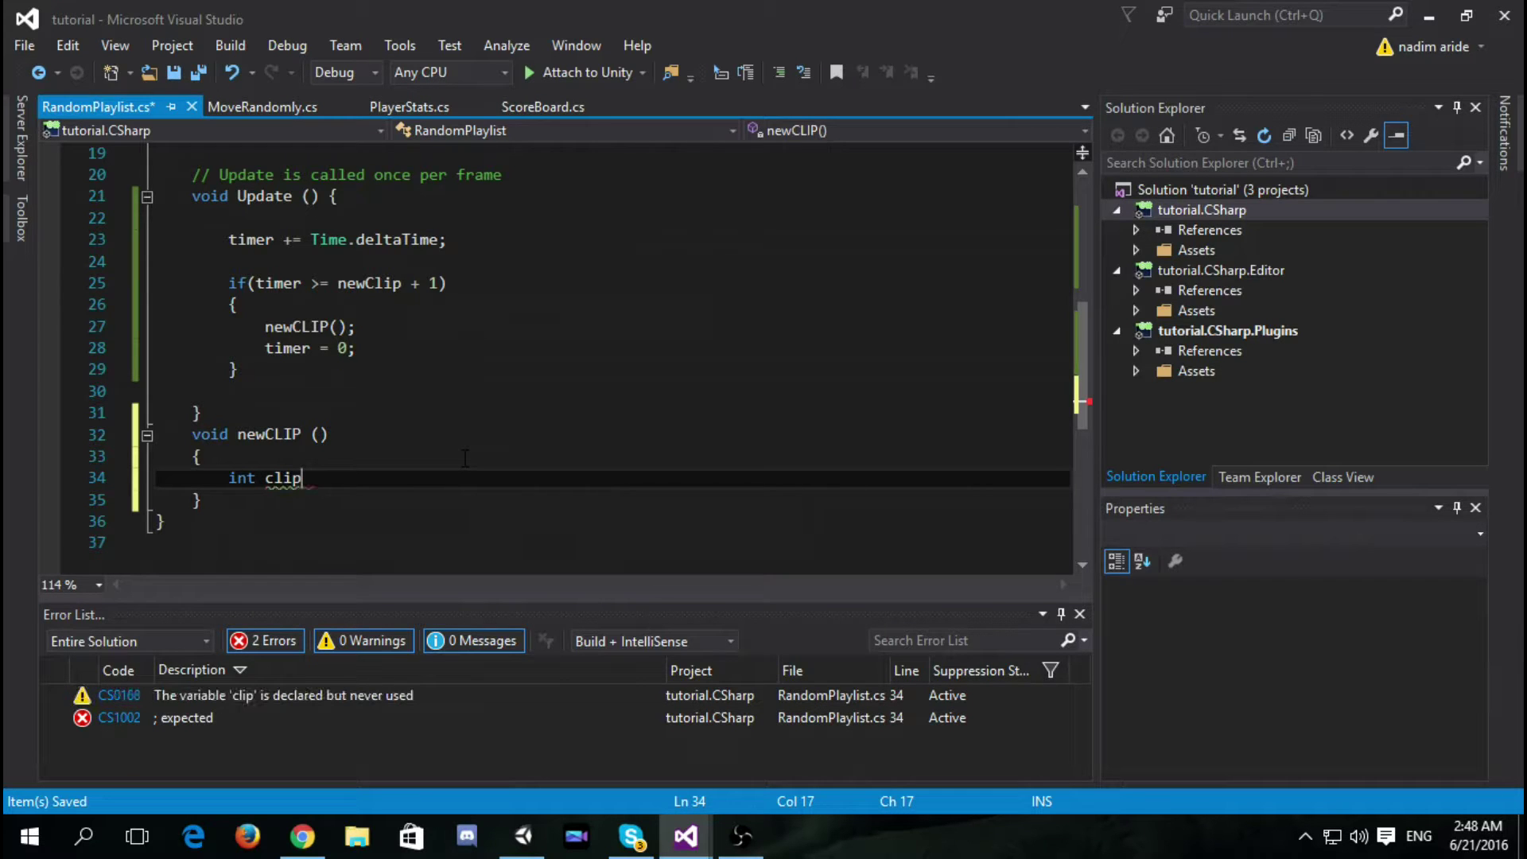
type("Num =")
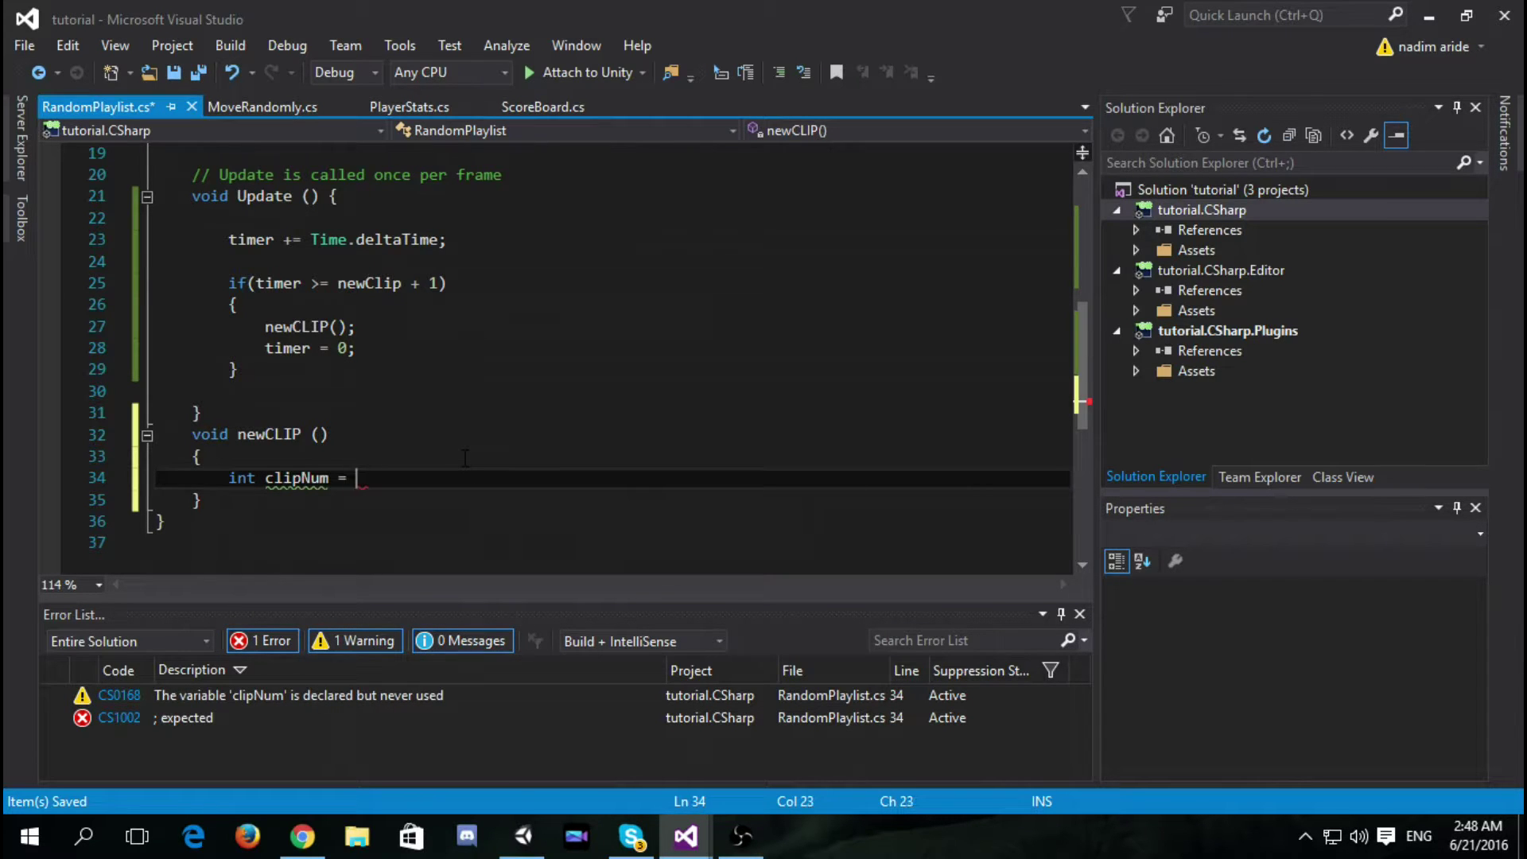
type(" Random.")
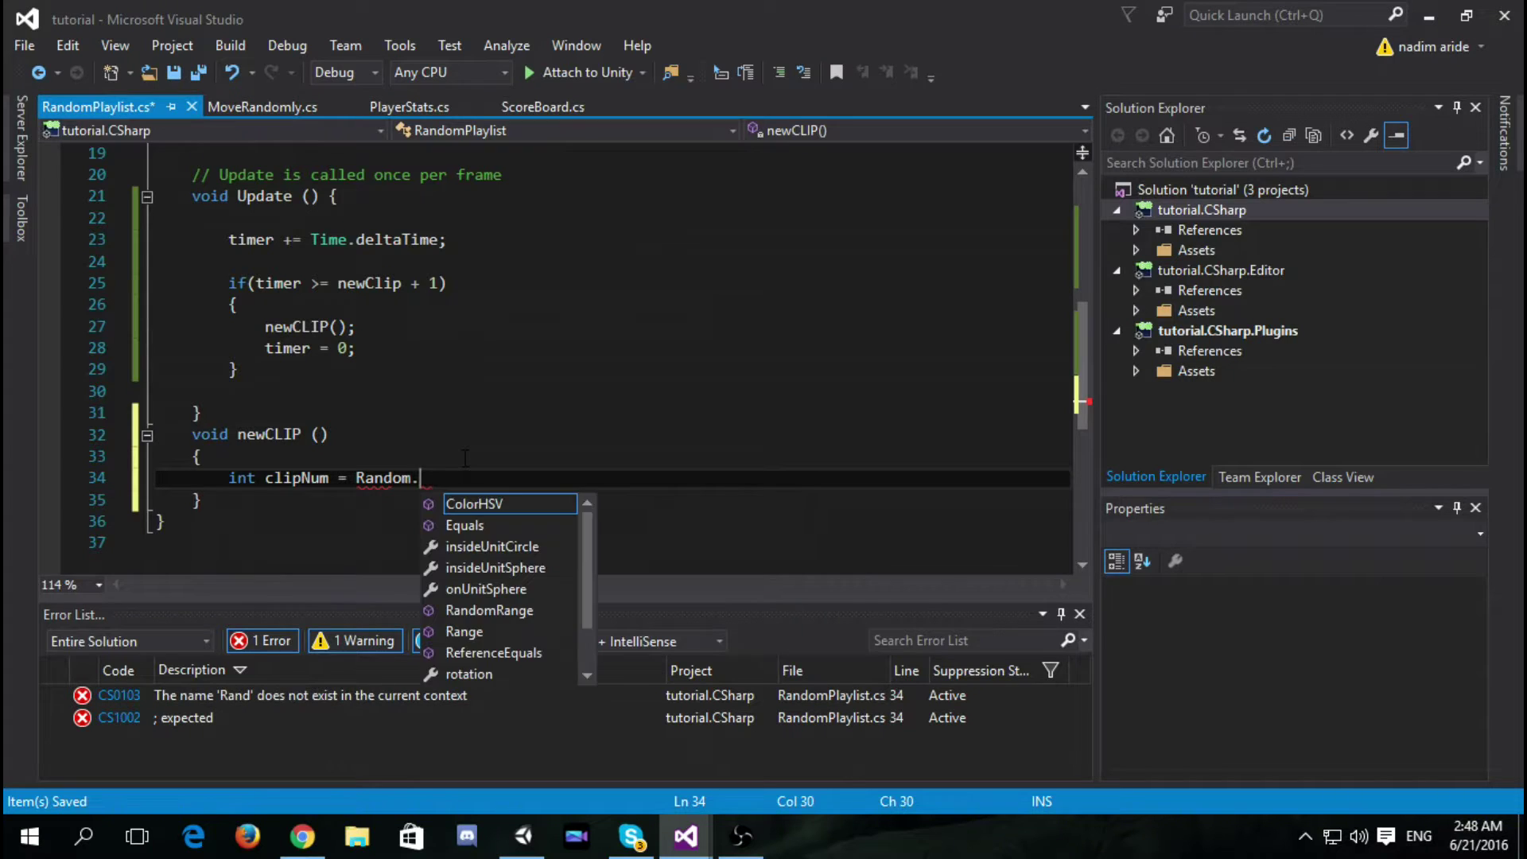
type("Ra")
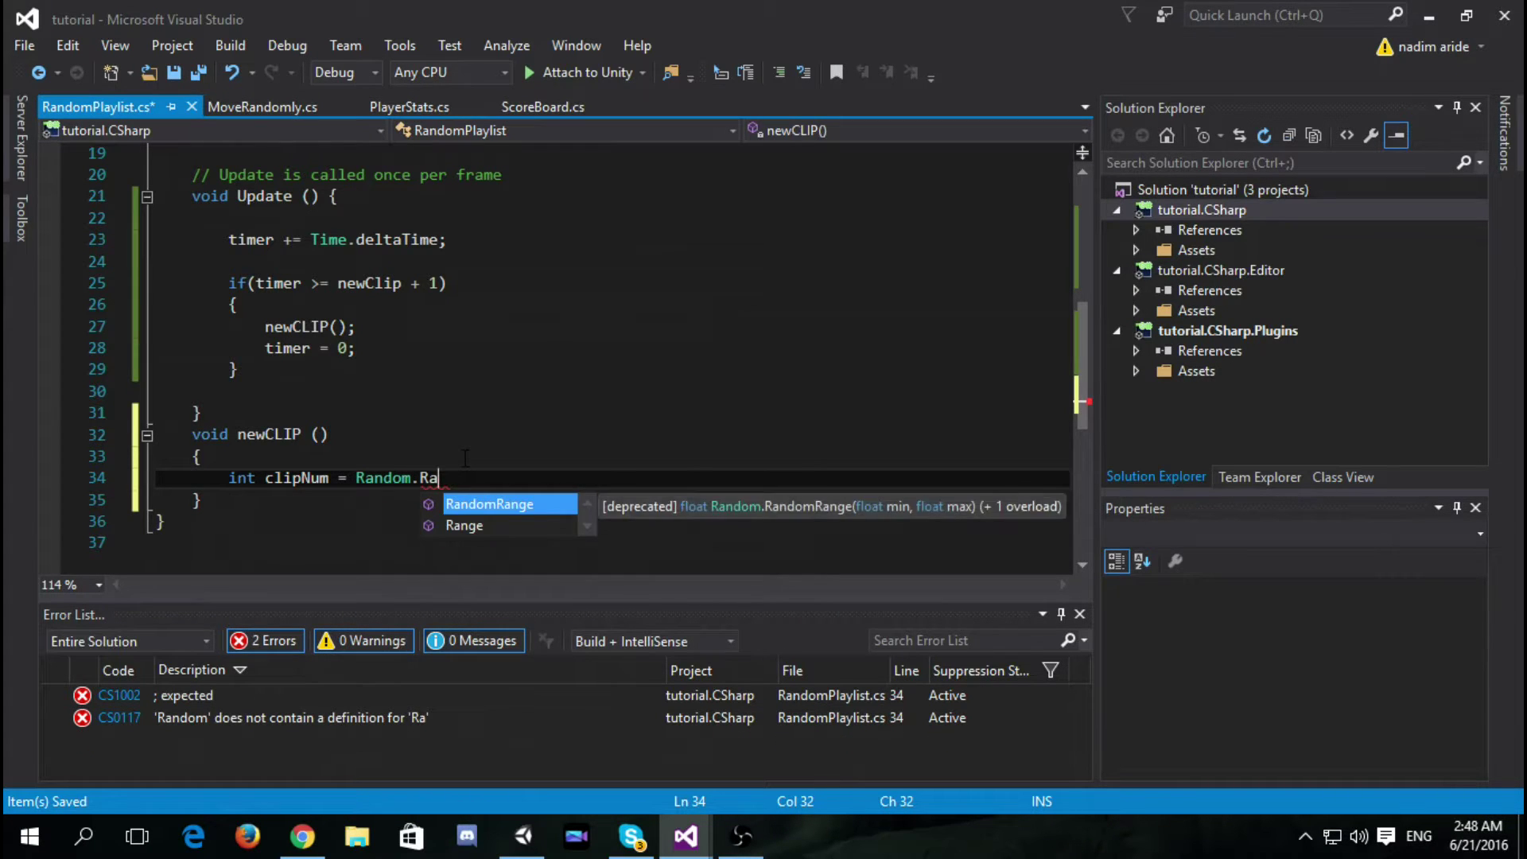
key("Down")
key("Tab")
type("();")
key("Left")
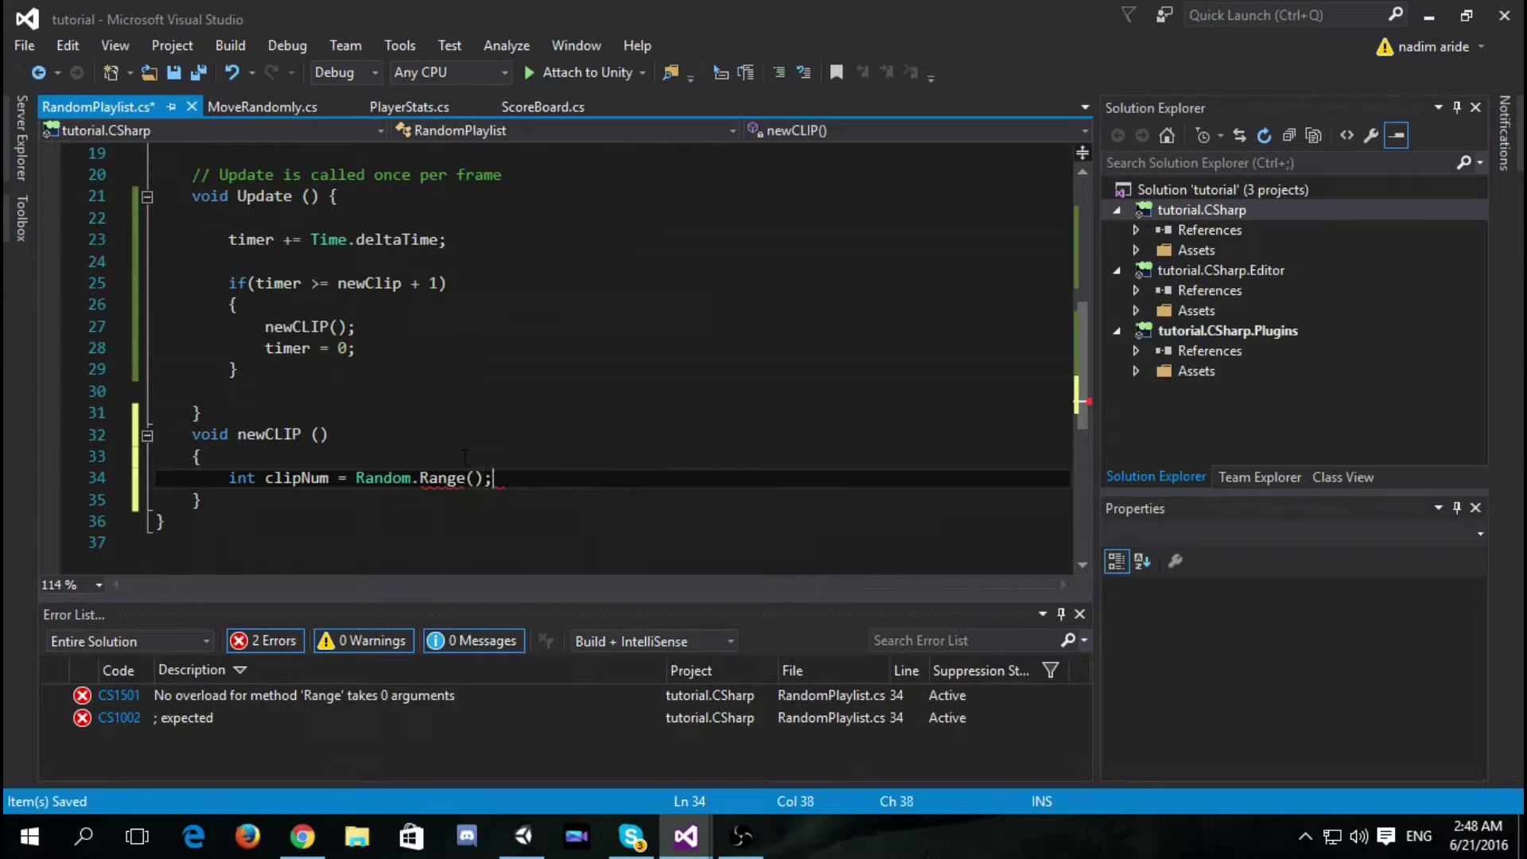
key("Left")
type("0,")
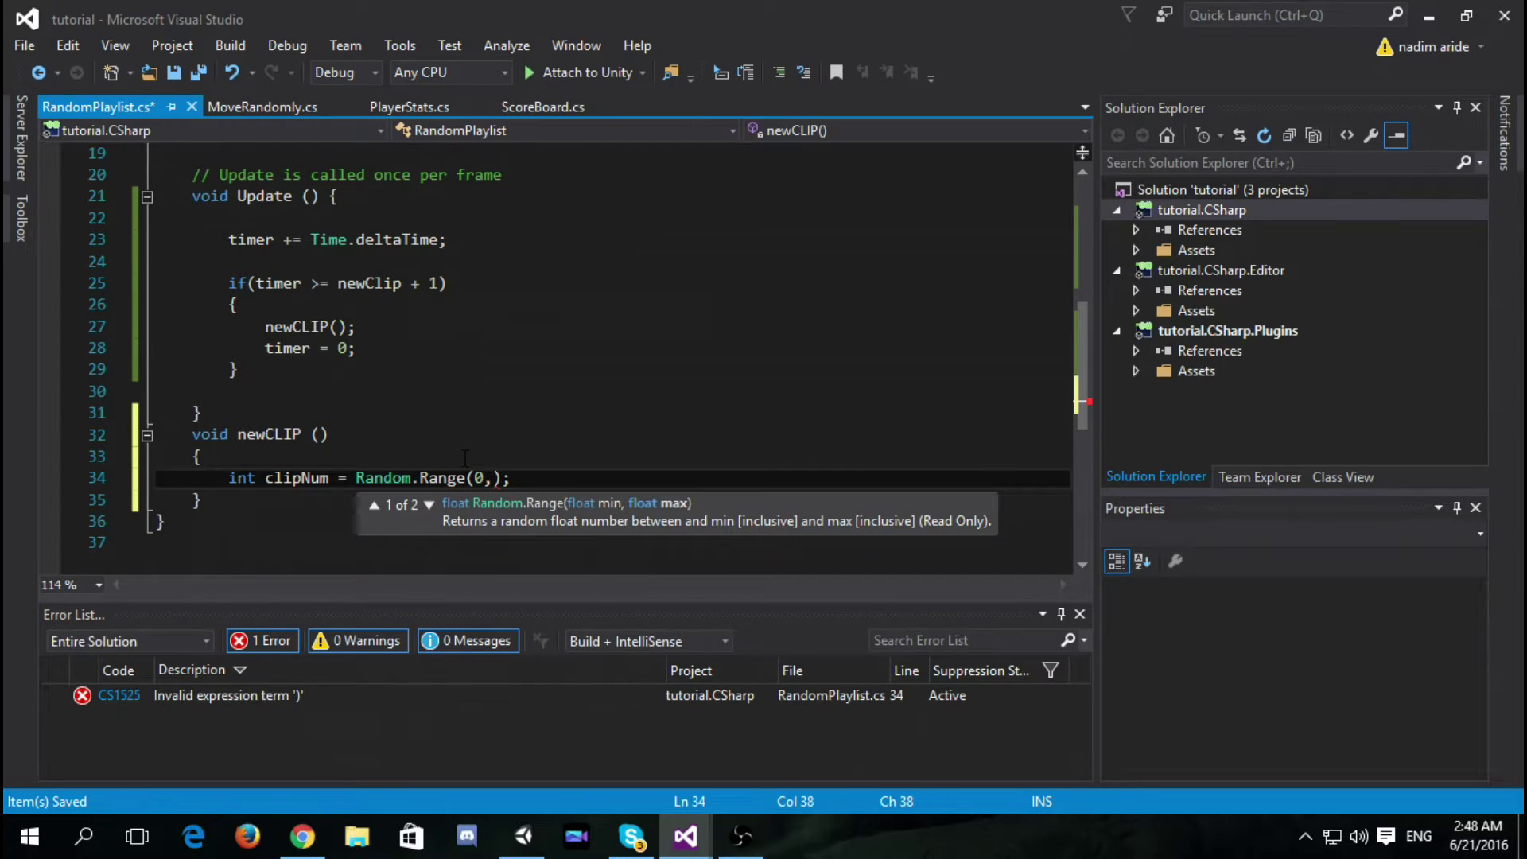
type("clip")
key("Right")
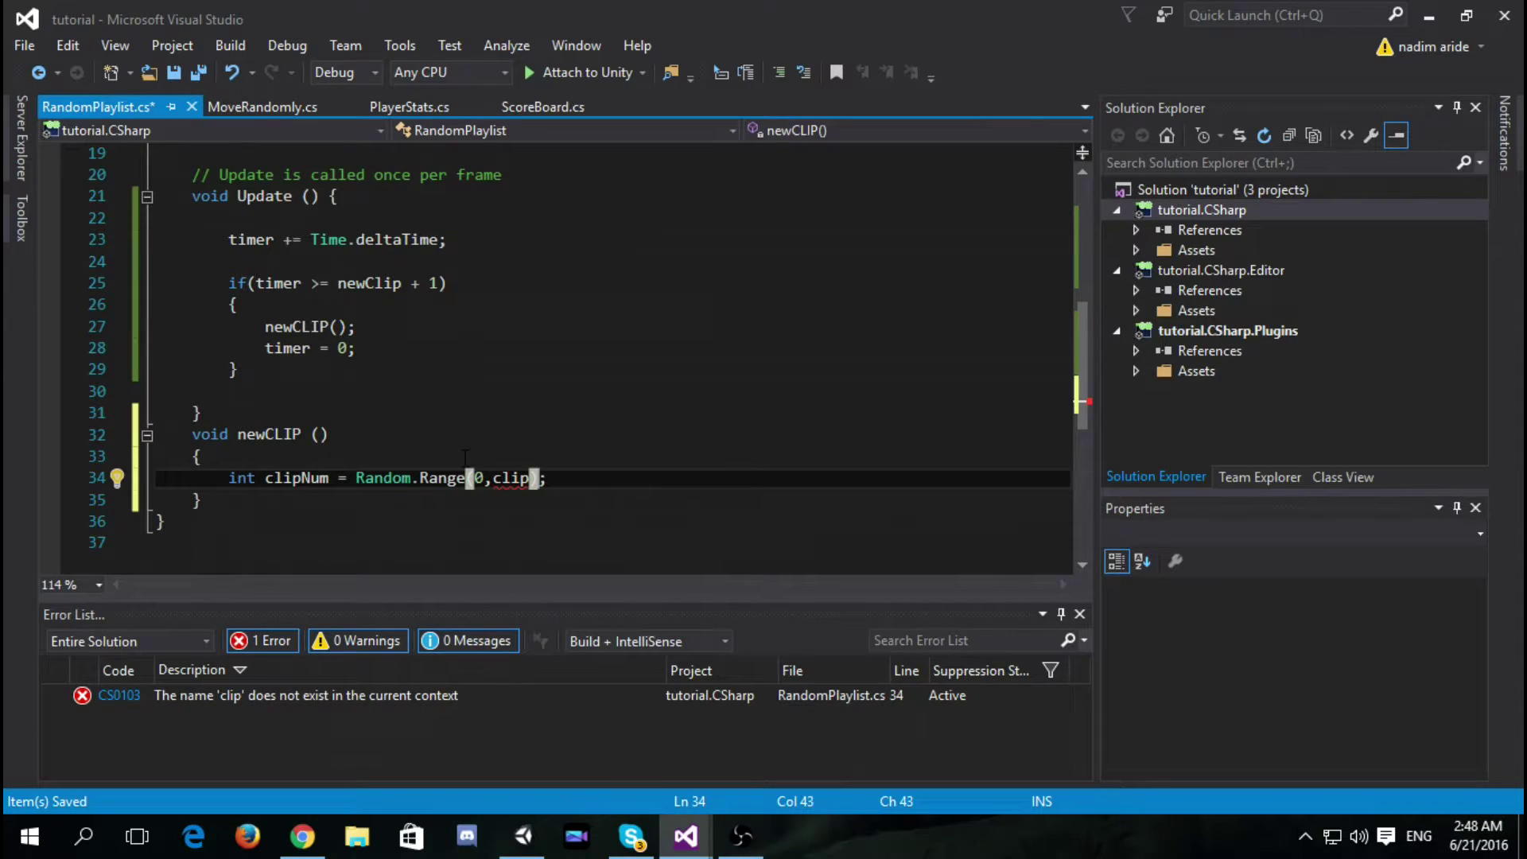
type("s")
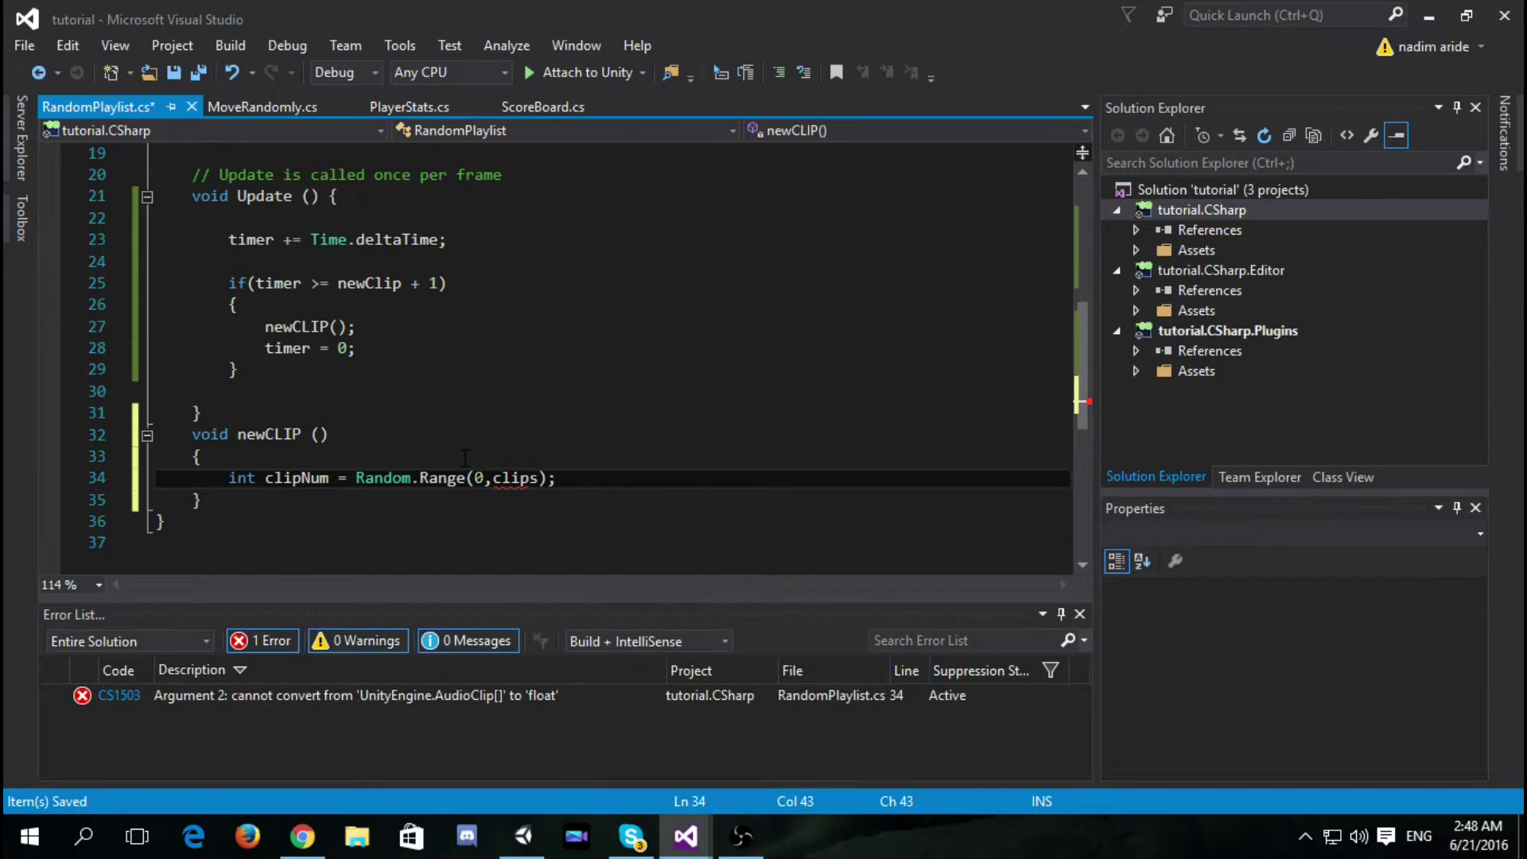
type(".le")
key("Tab")
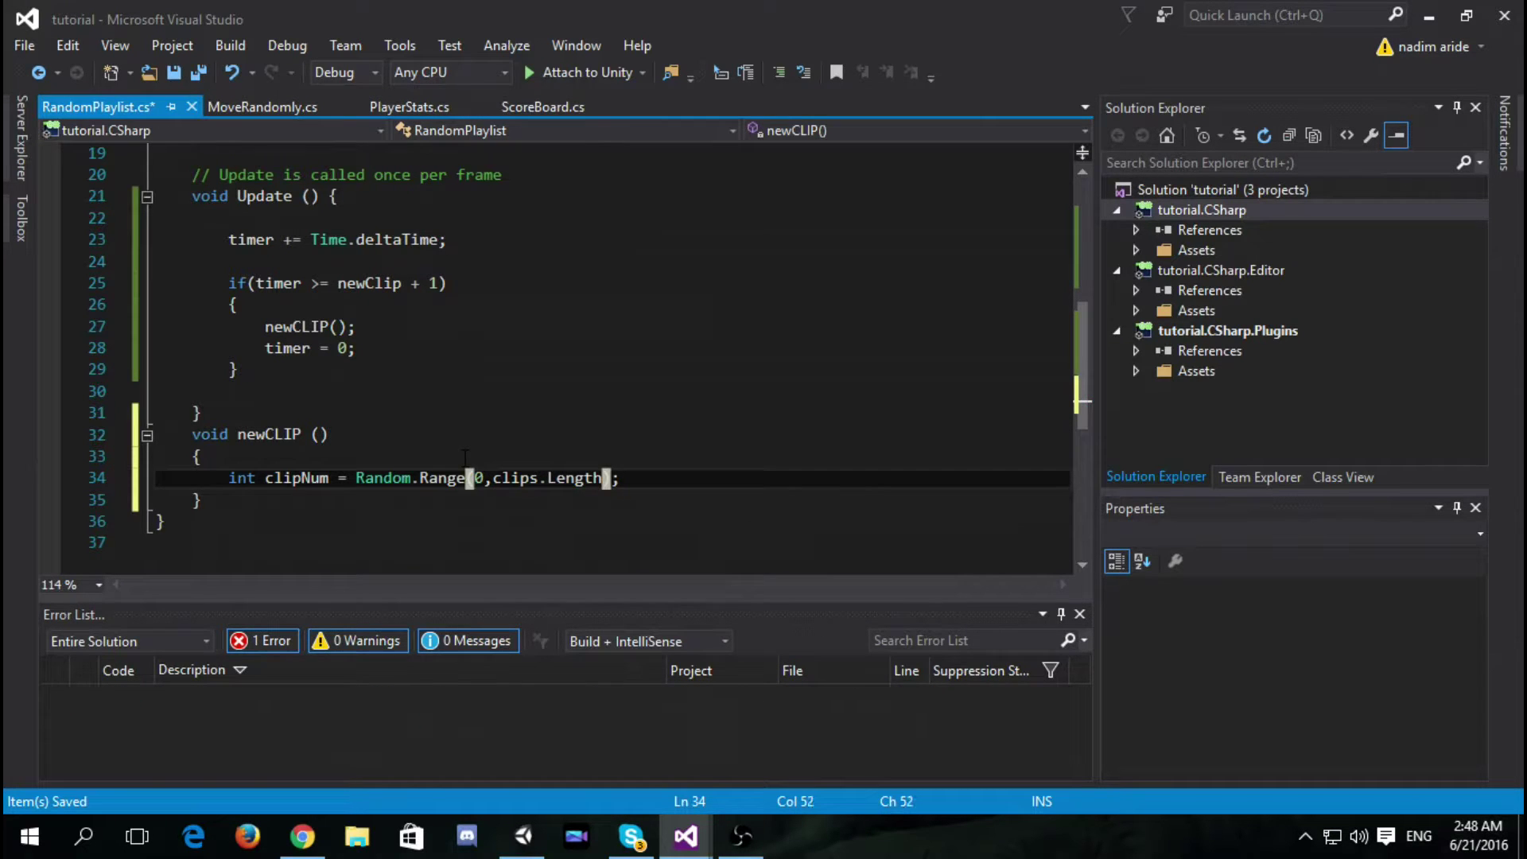
key("Right")
key("Right")
key("Return")
type("if")
key("Escape")
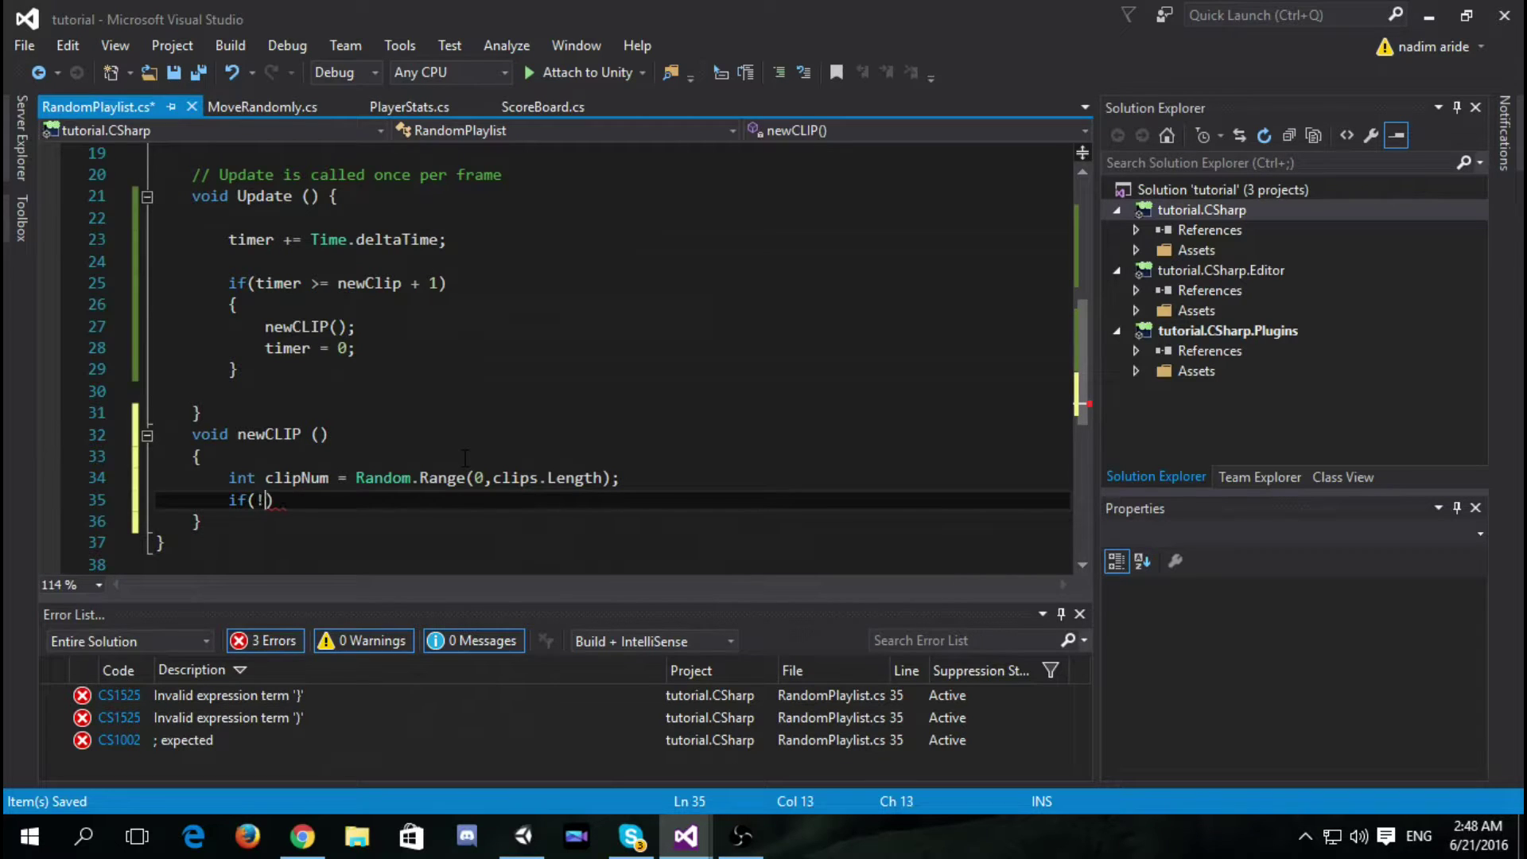
type("source")
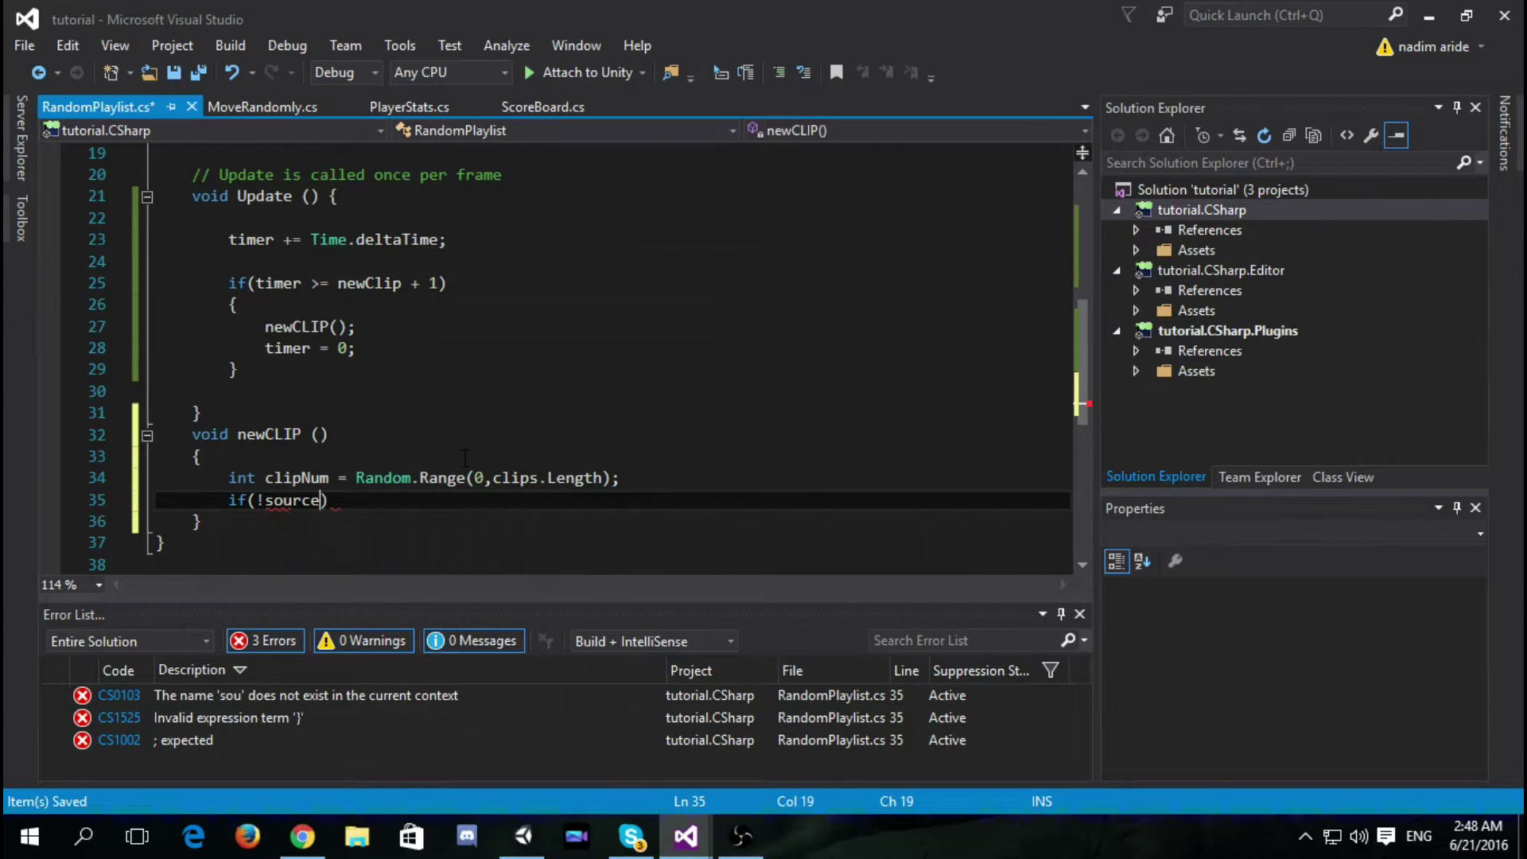
type(".pl")
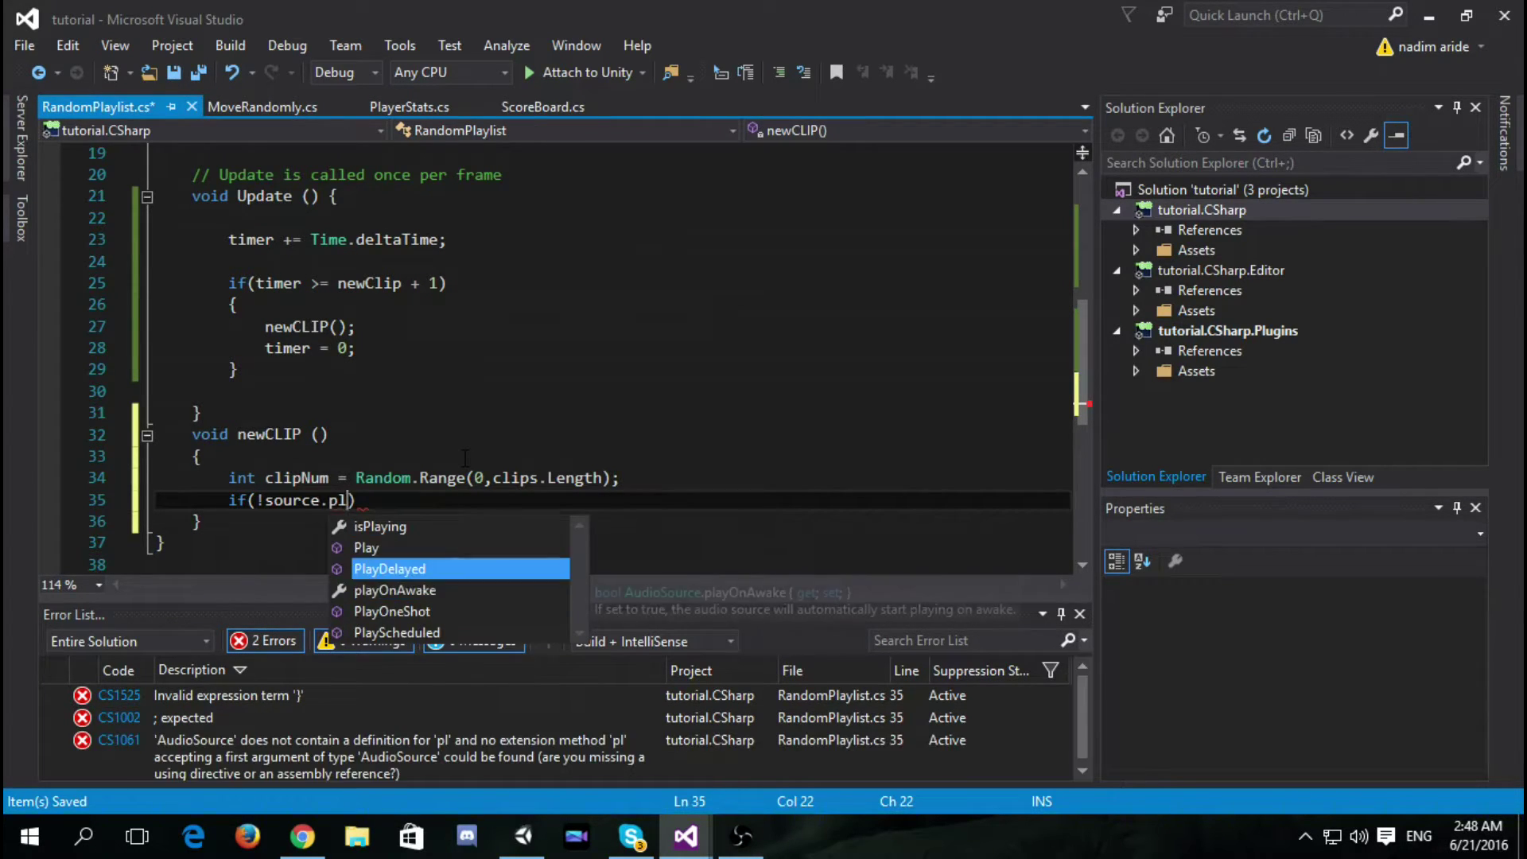
type(")")
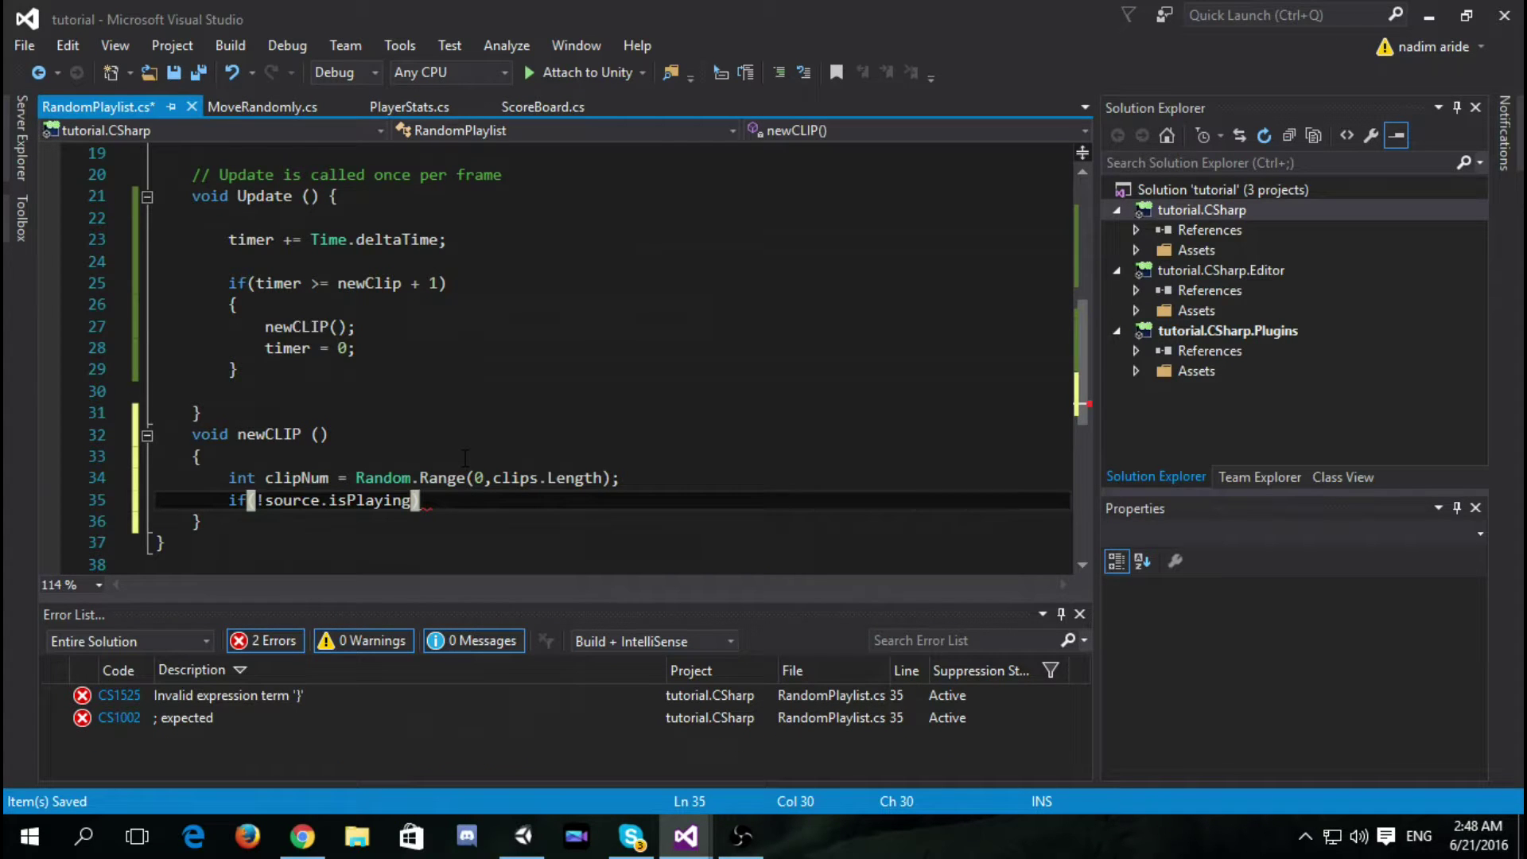
Step: Write the if (!source.isPlaying) condition and set source.loop = true inside it
key("Return")
type("{")
key("Return")
type("so")
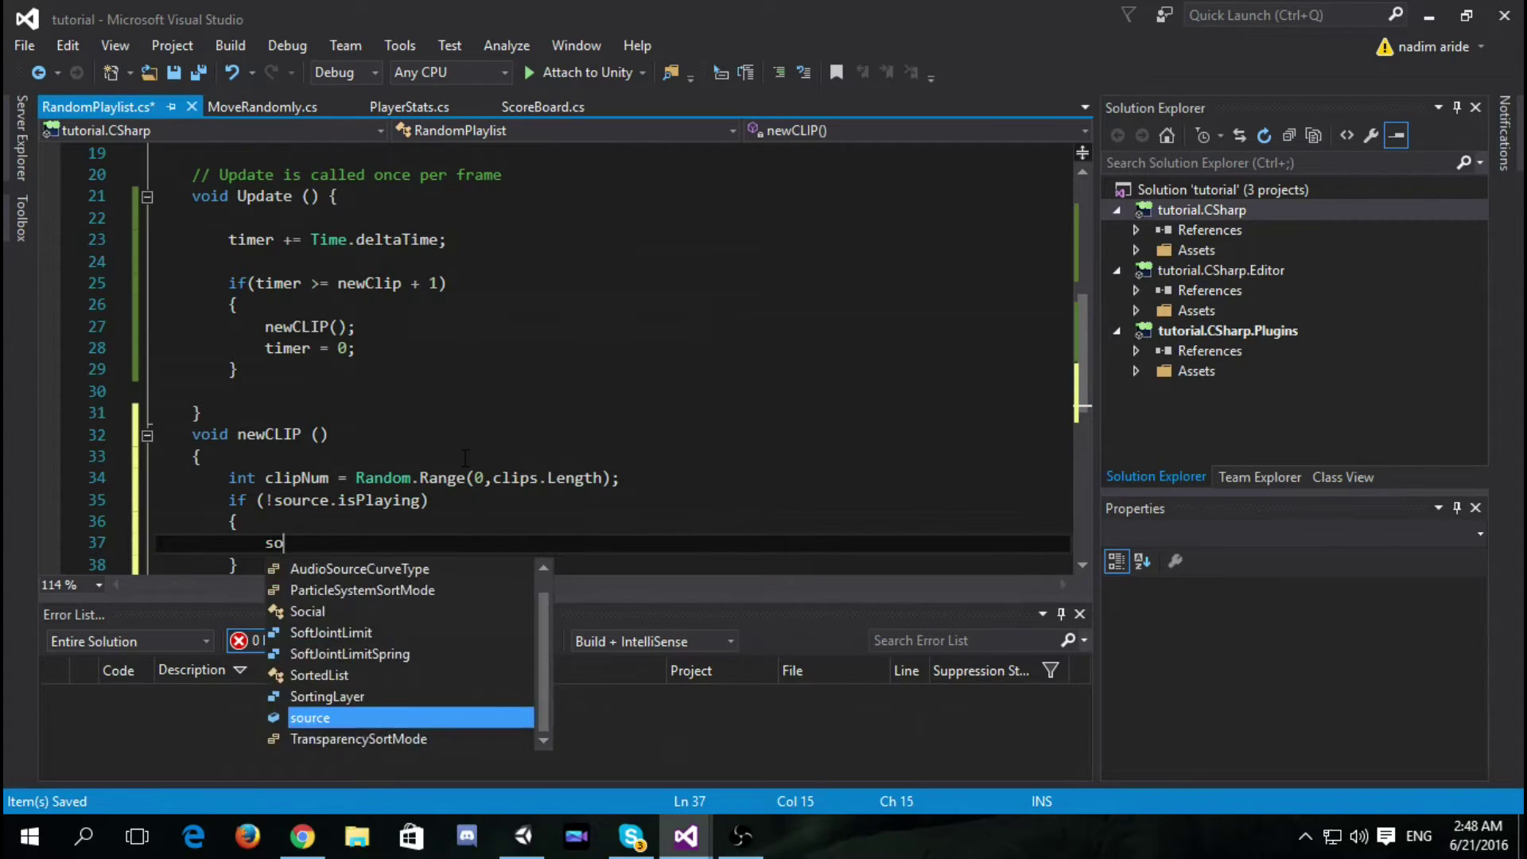
type("urce.lo")
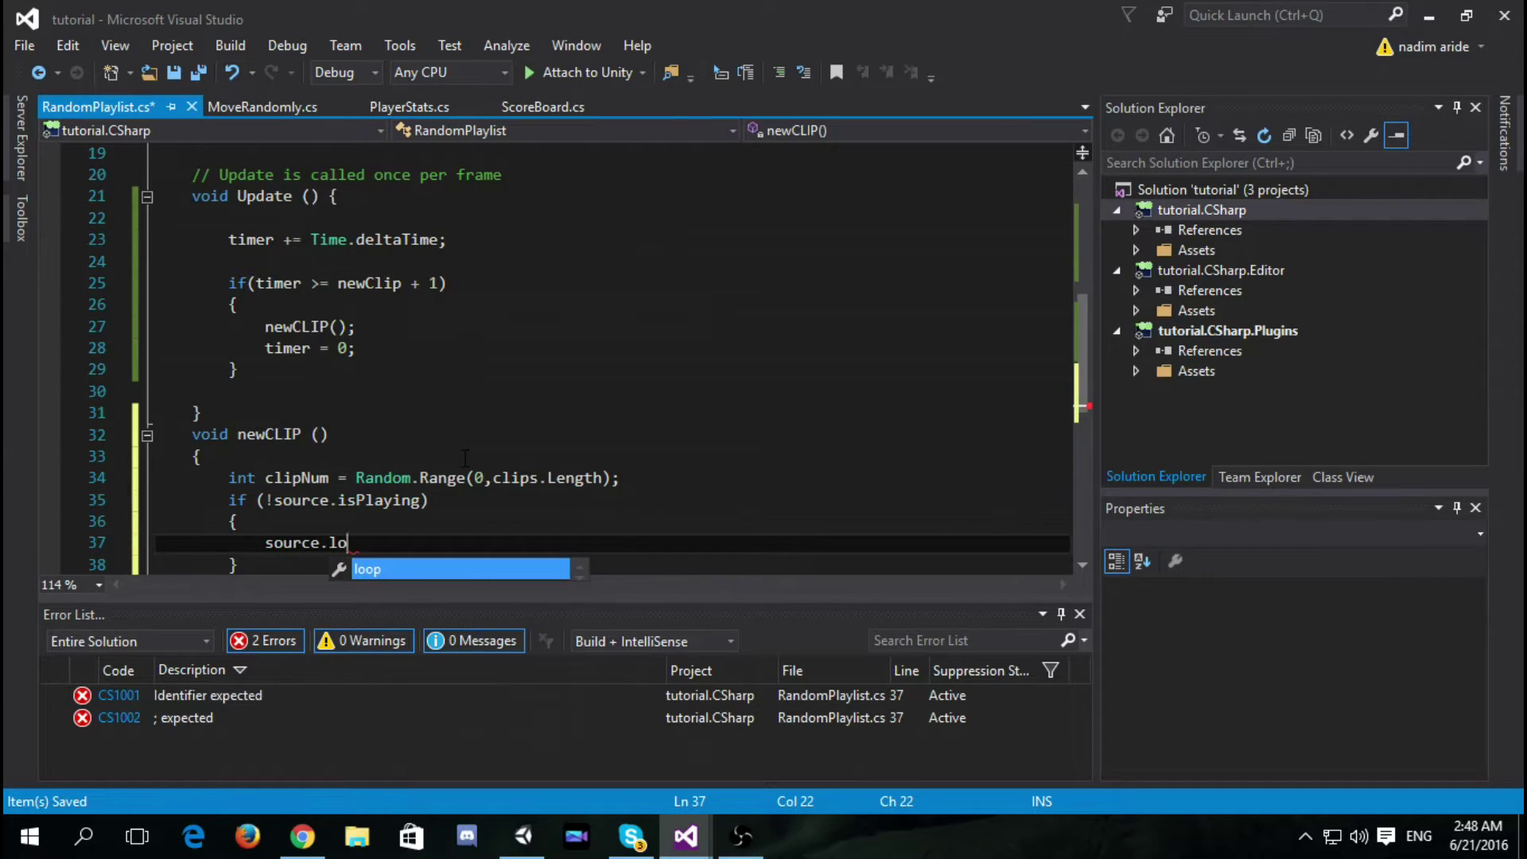
type("op = tru")
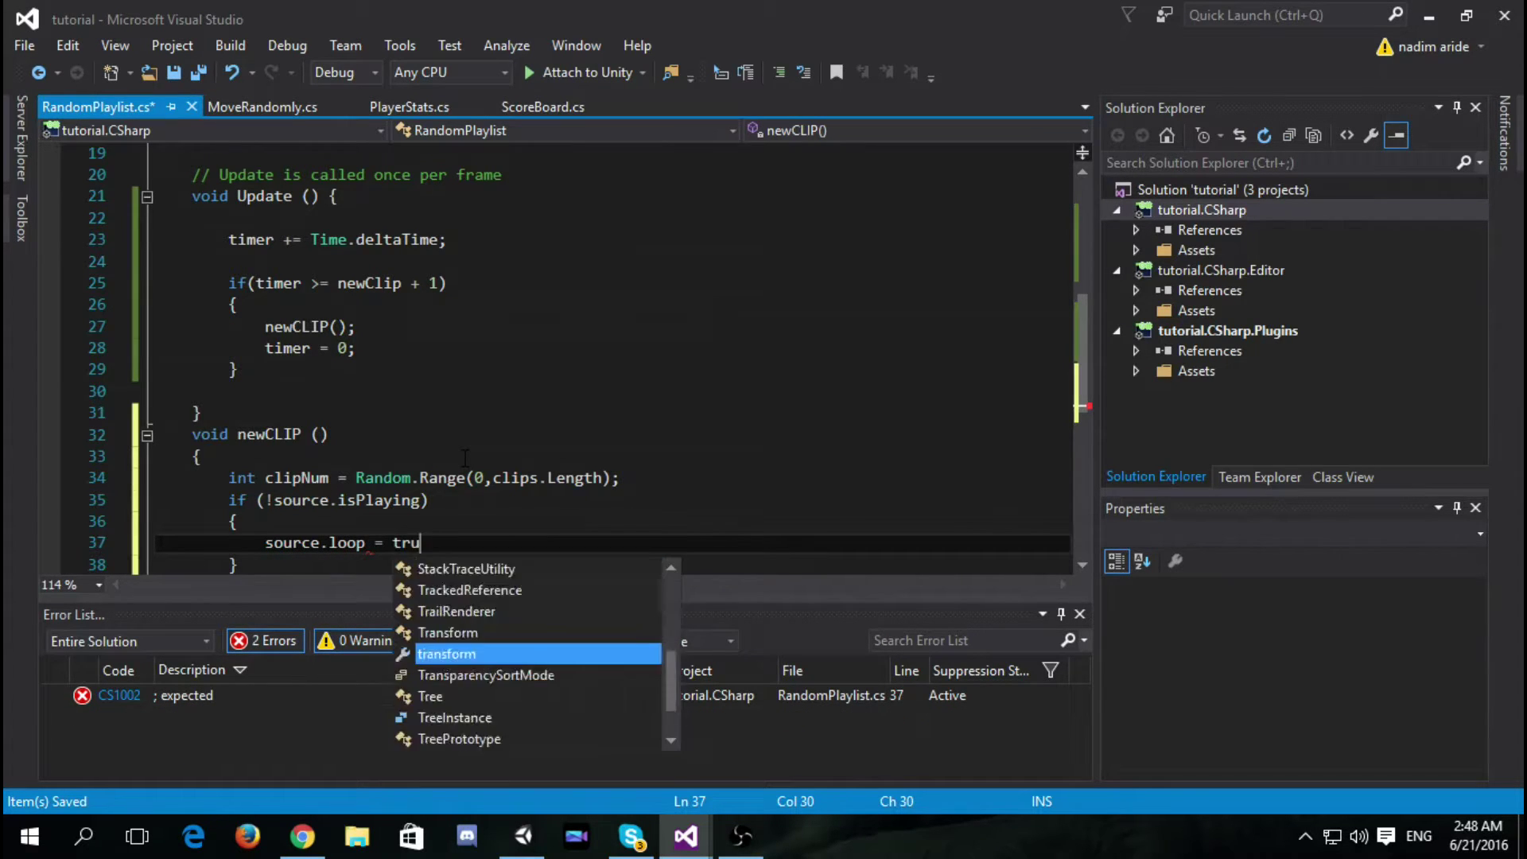
key("Tab")
type(";")
key("Return")
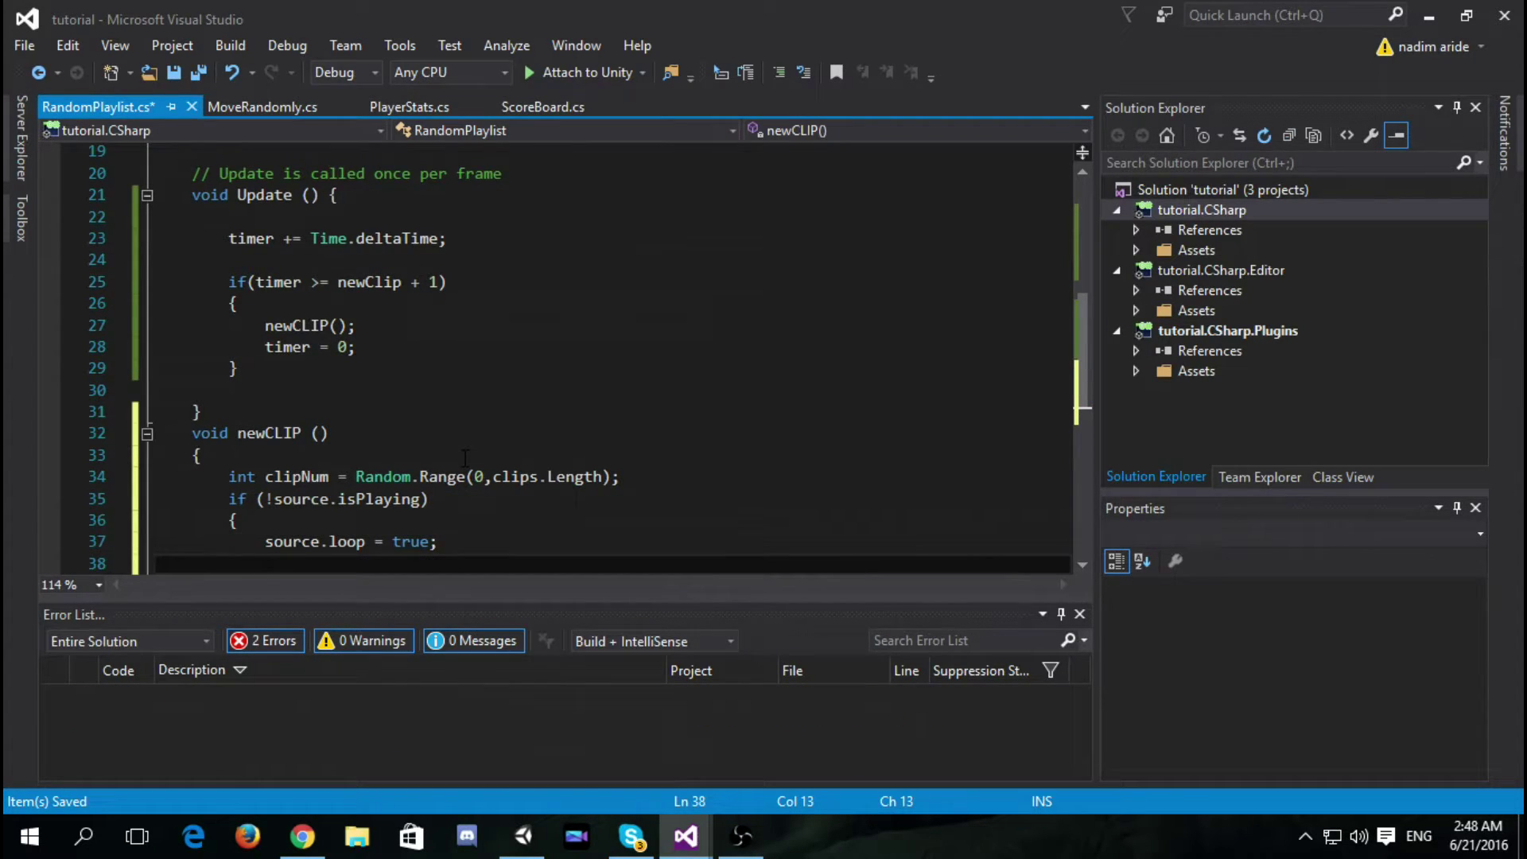
type("sour")
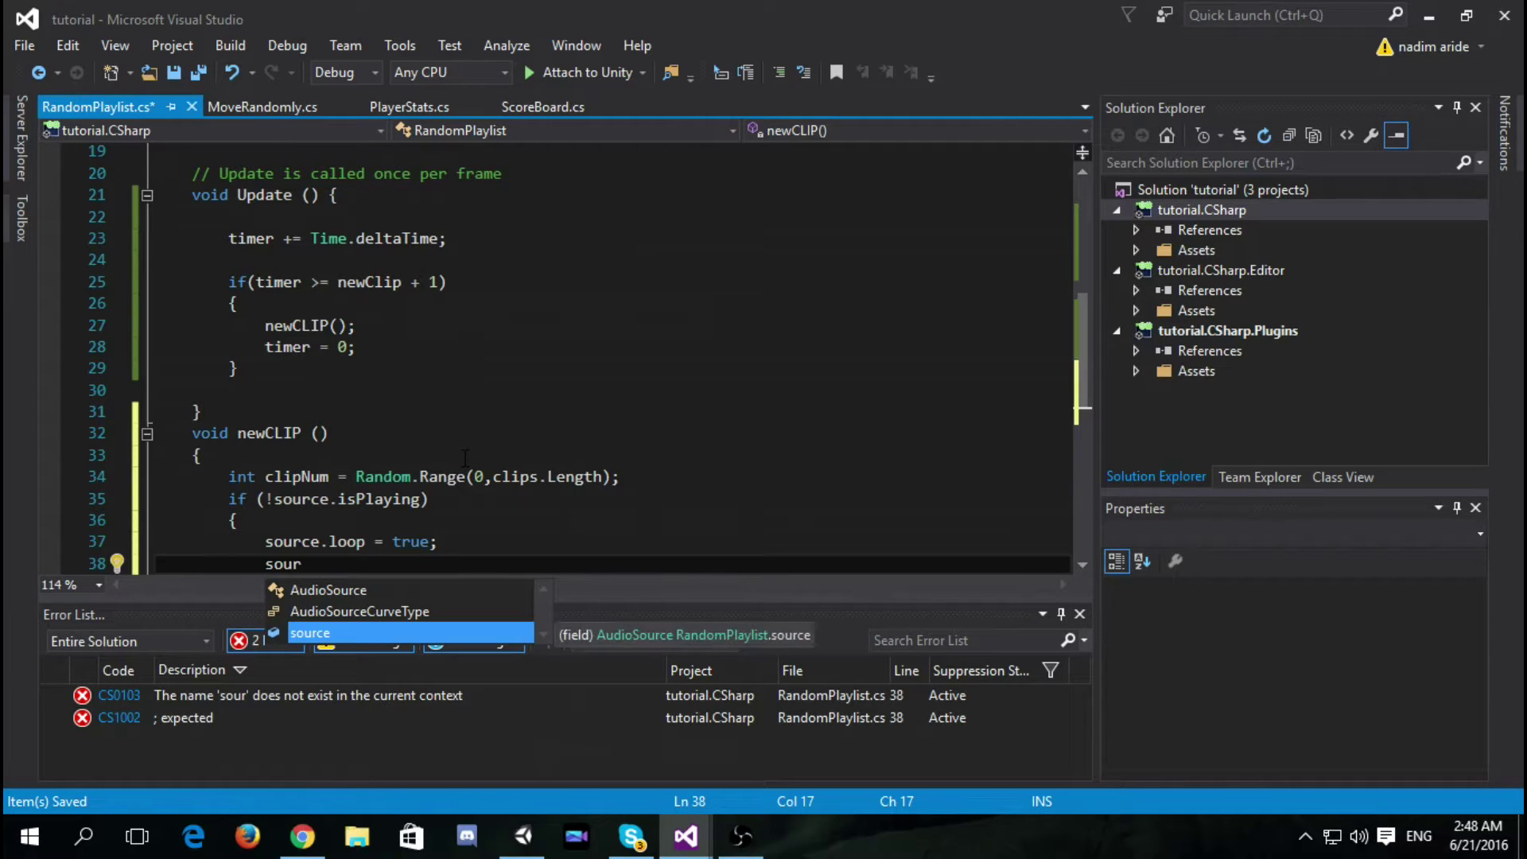
Step: Call source.PlayOneShot(clips[clipNum]) and close the if block
key("Tab")
type(".")
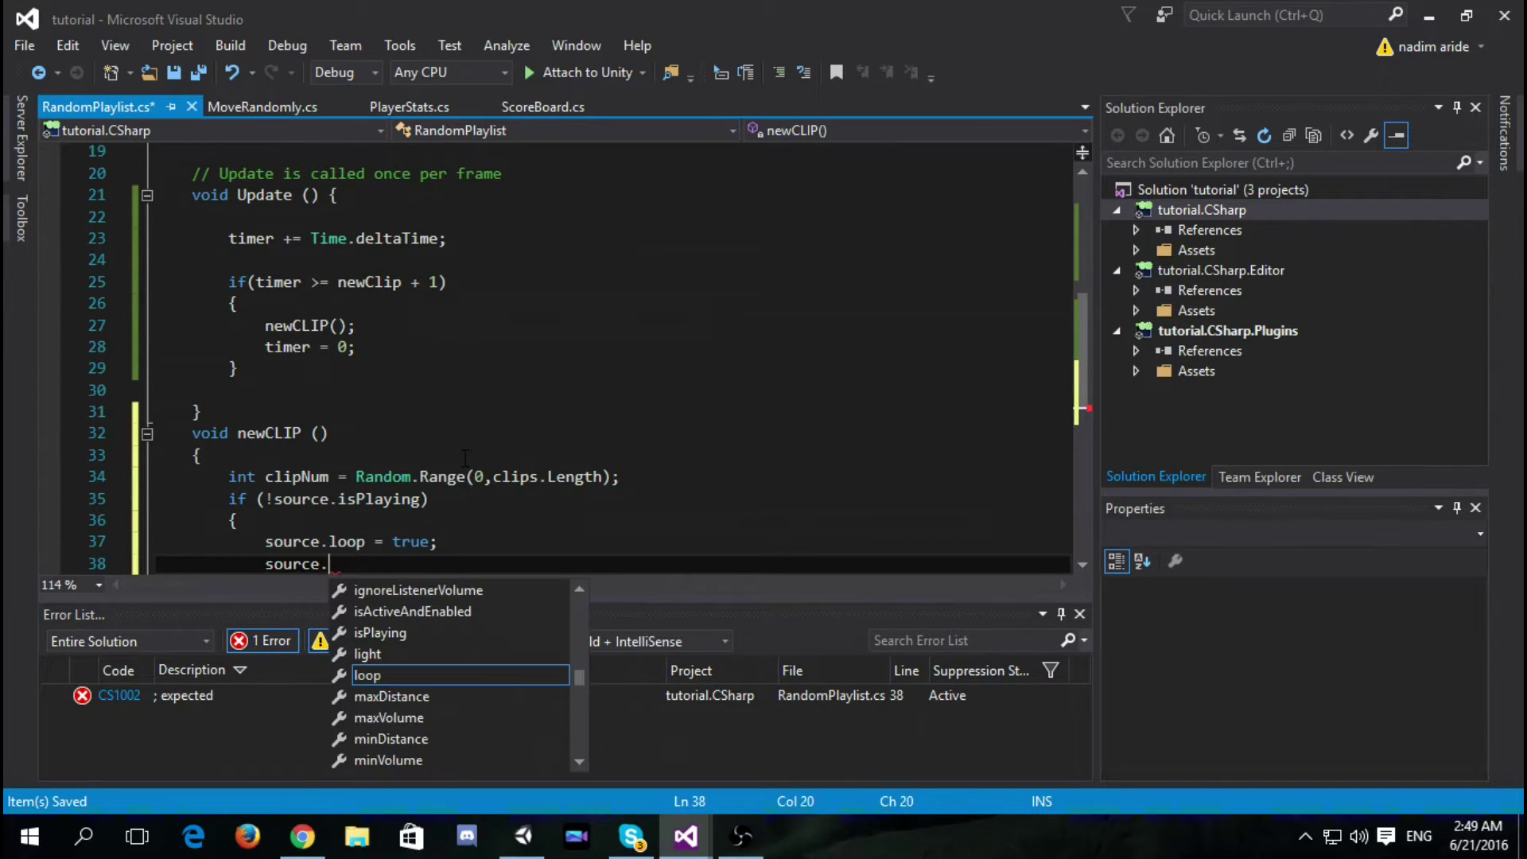
type("play")
key("Down")
key("Down")
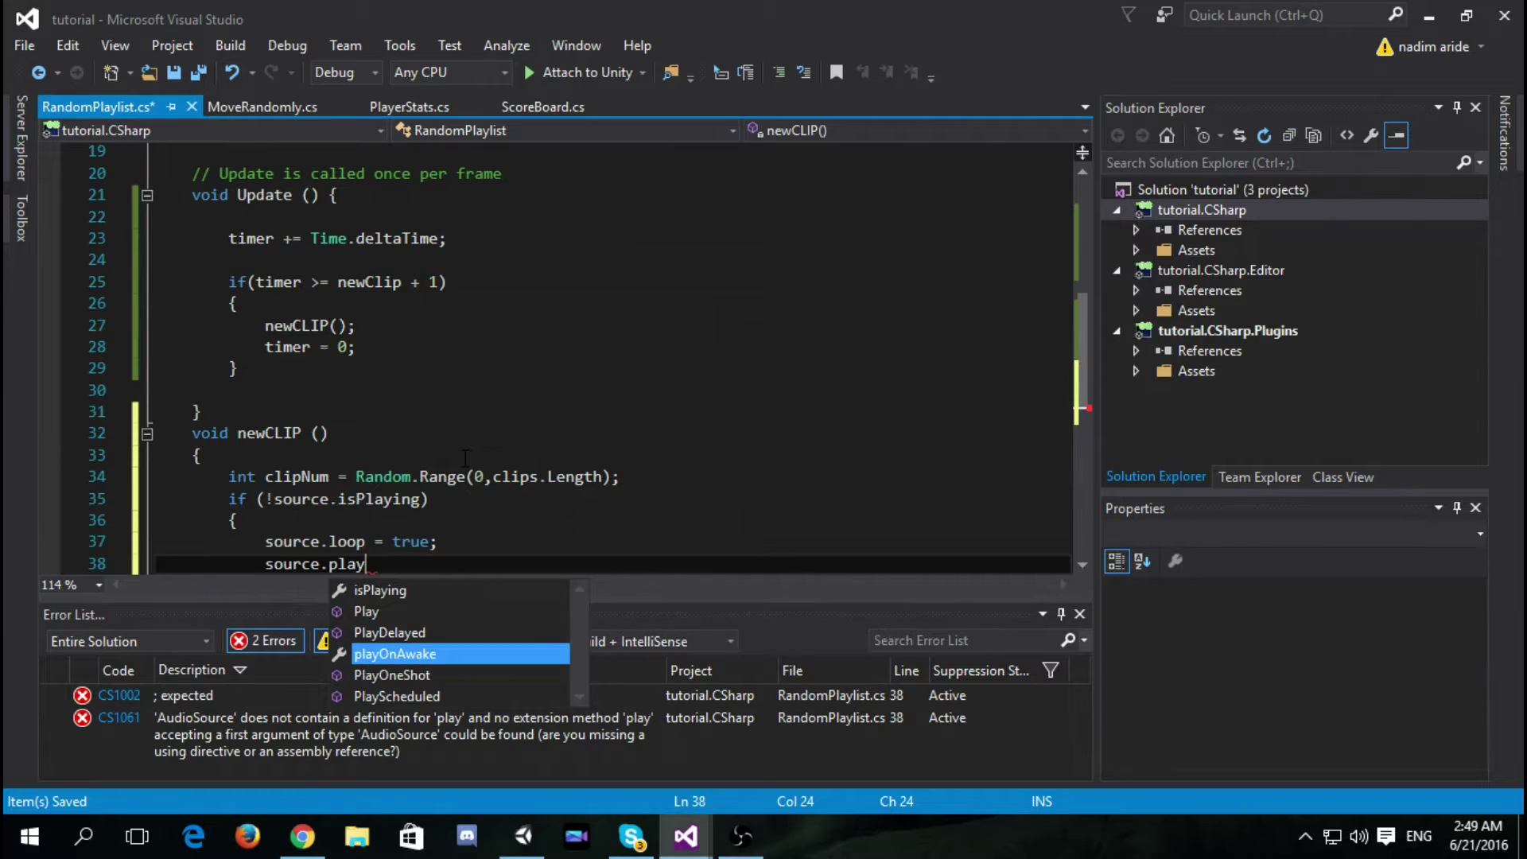
key("Down")
key("Tab")
type(";")
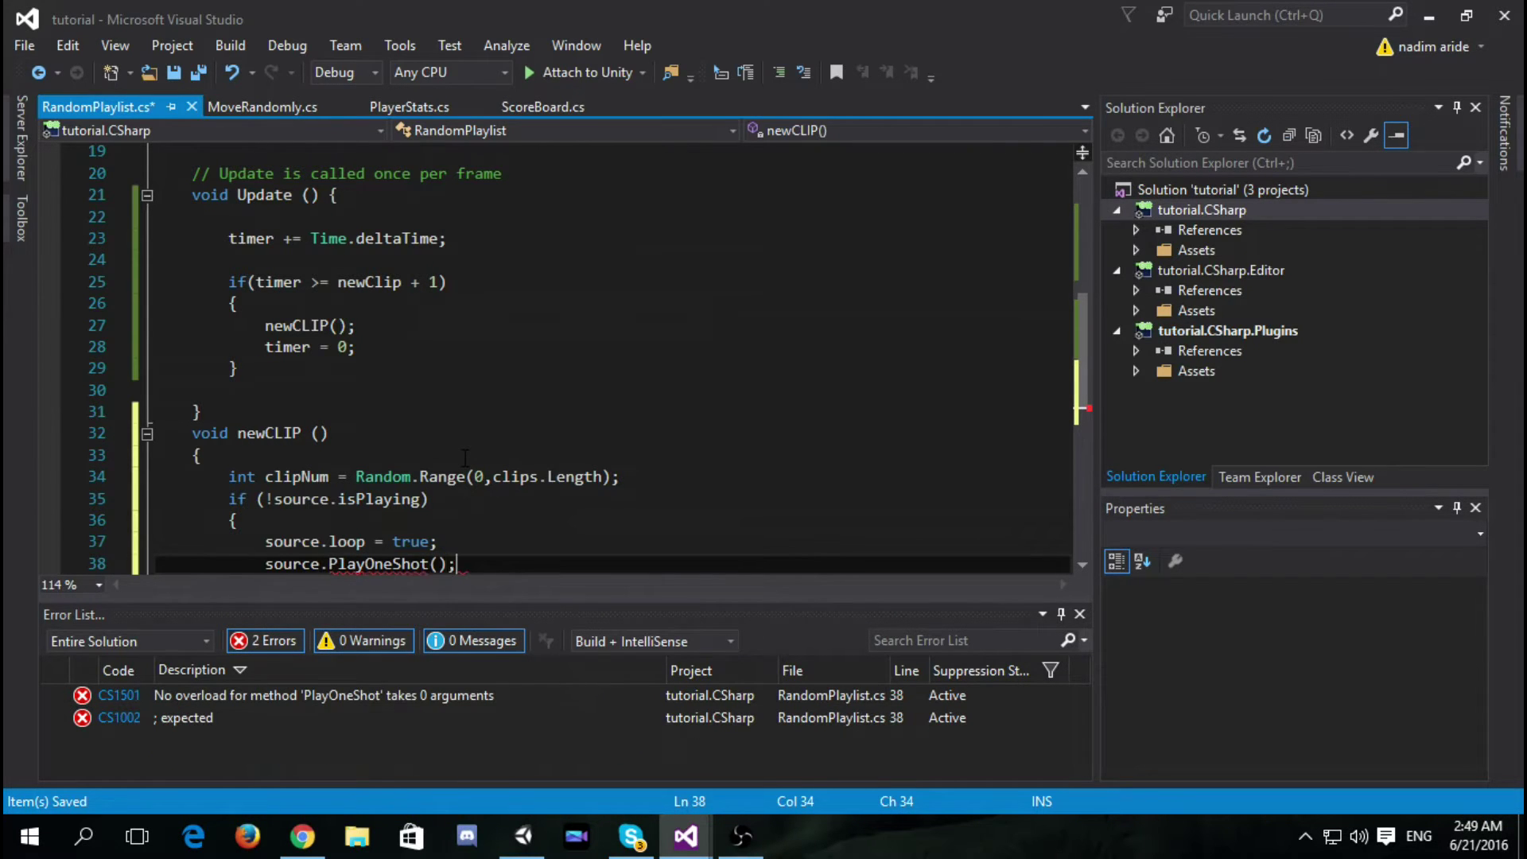
key("Left")
key("Left")
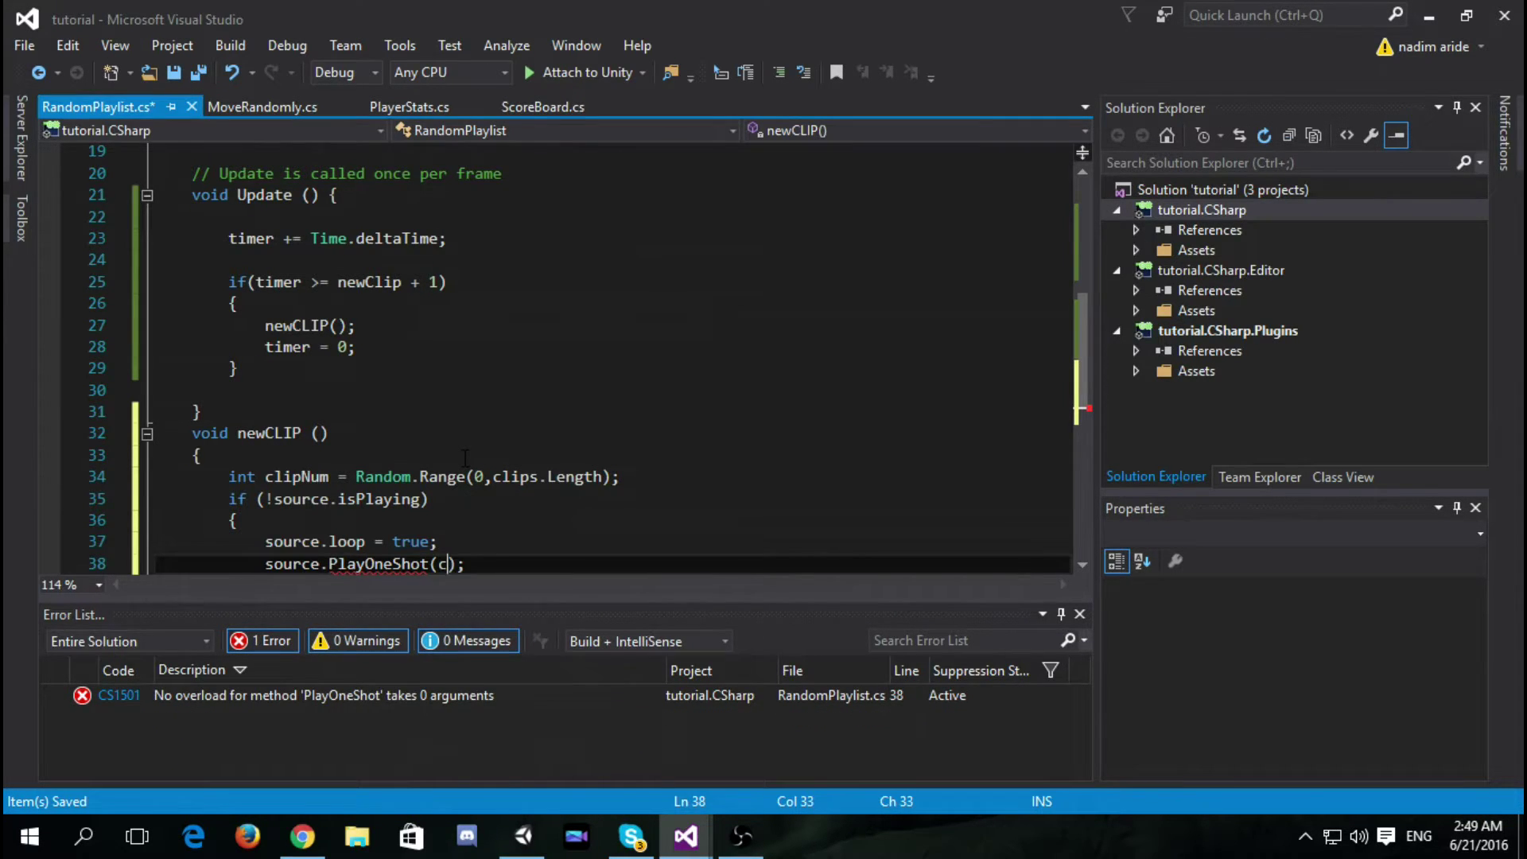
type("li")
key("Down")
key("Down")
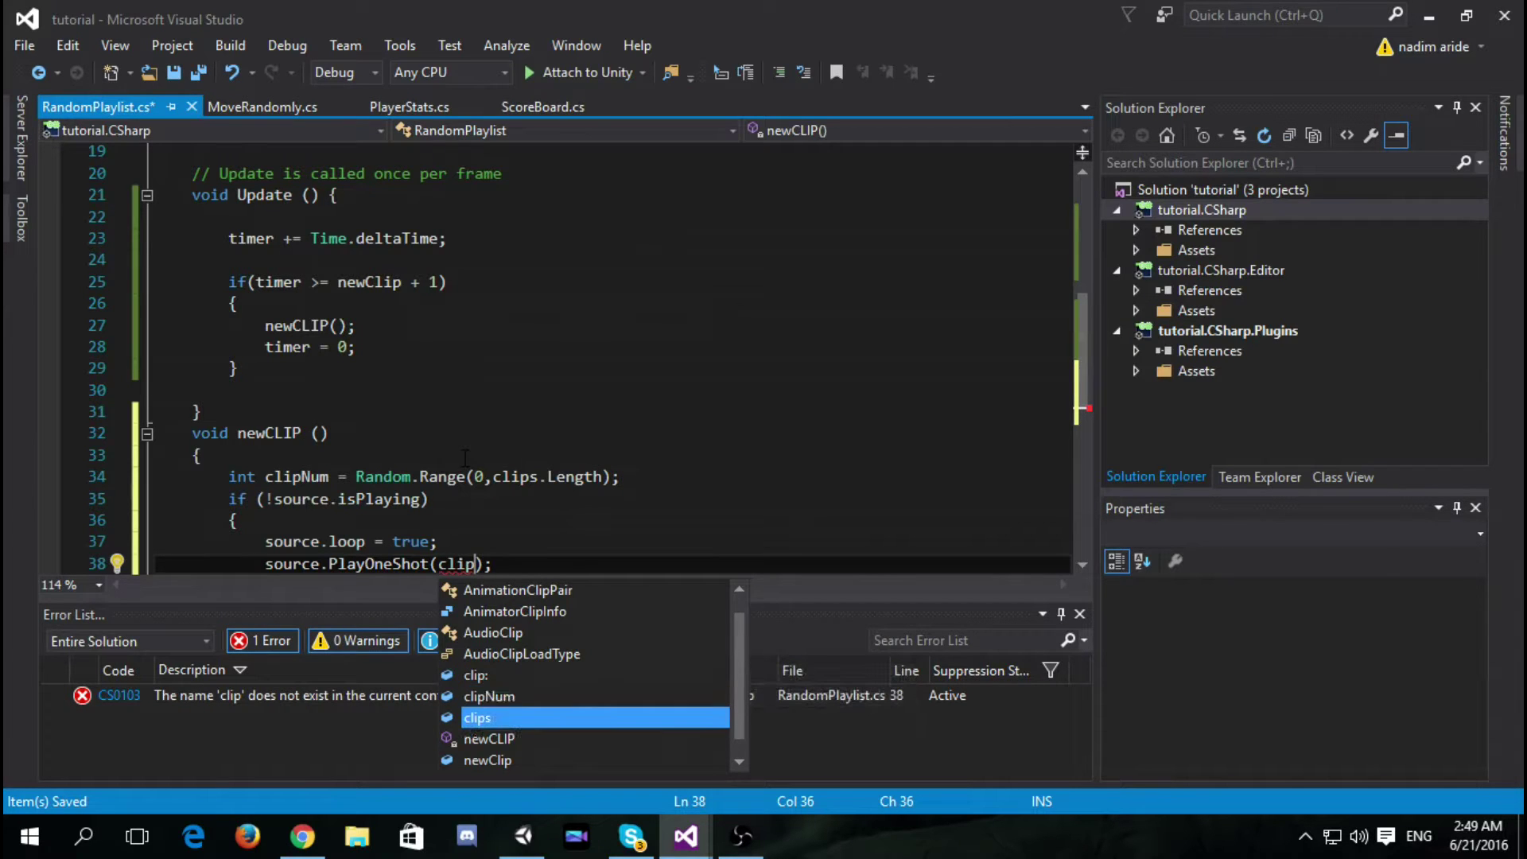
type("[")
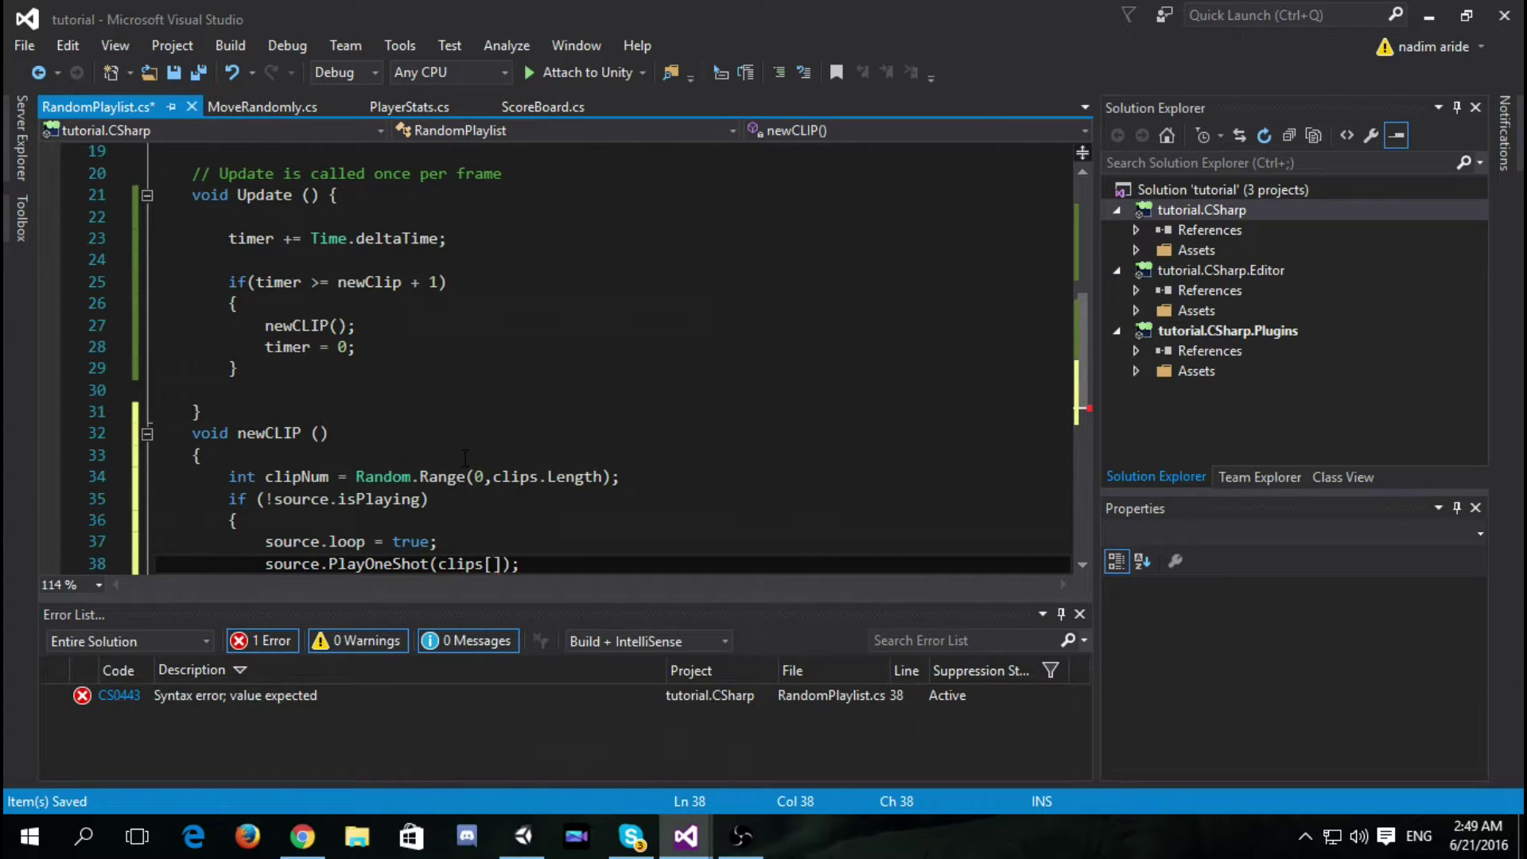
type("cli")
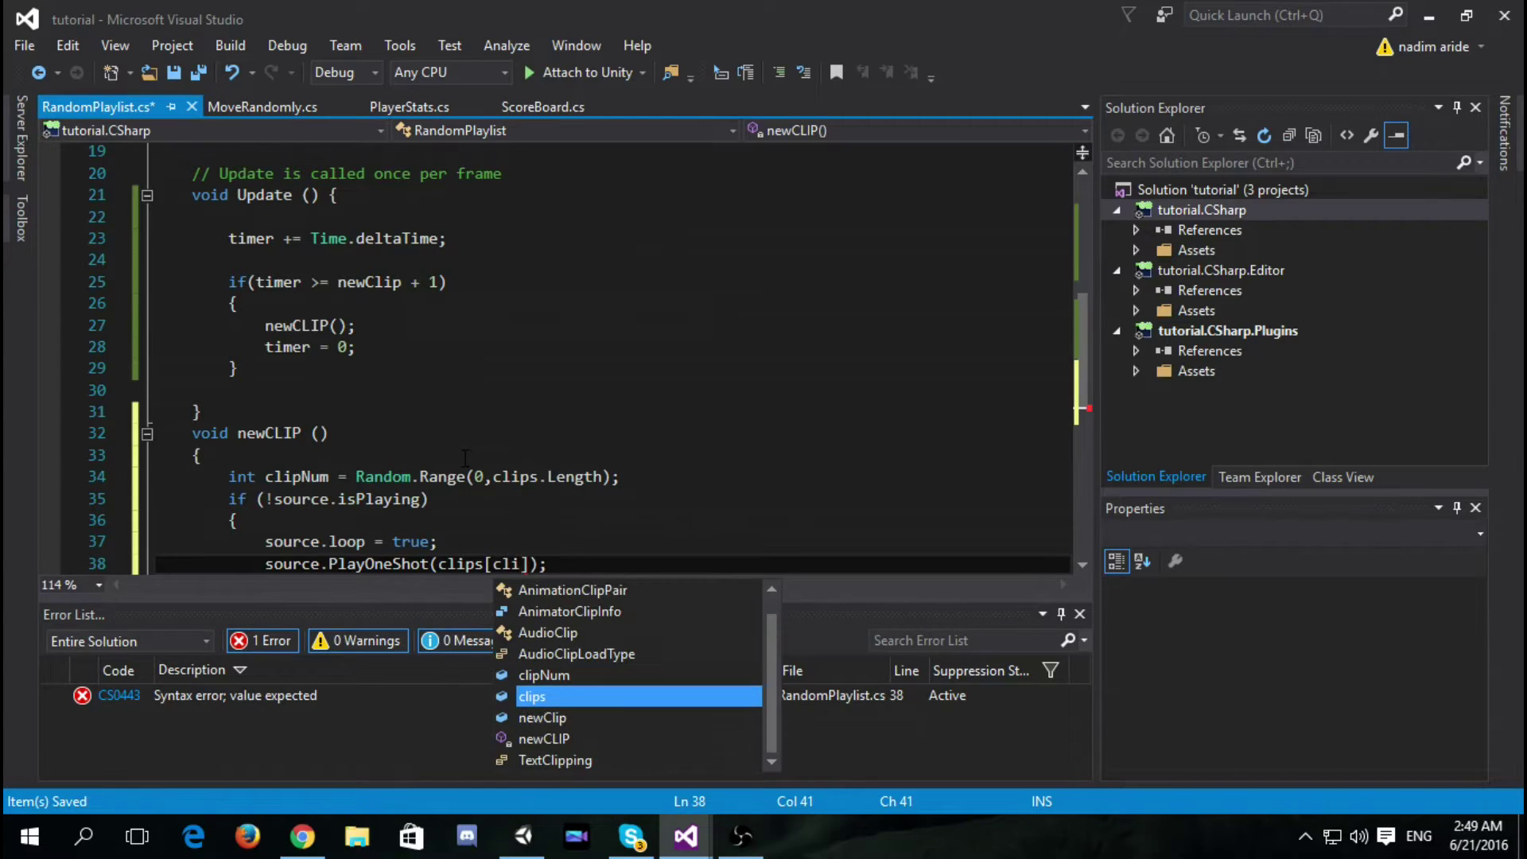
type("pNum])")
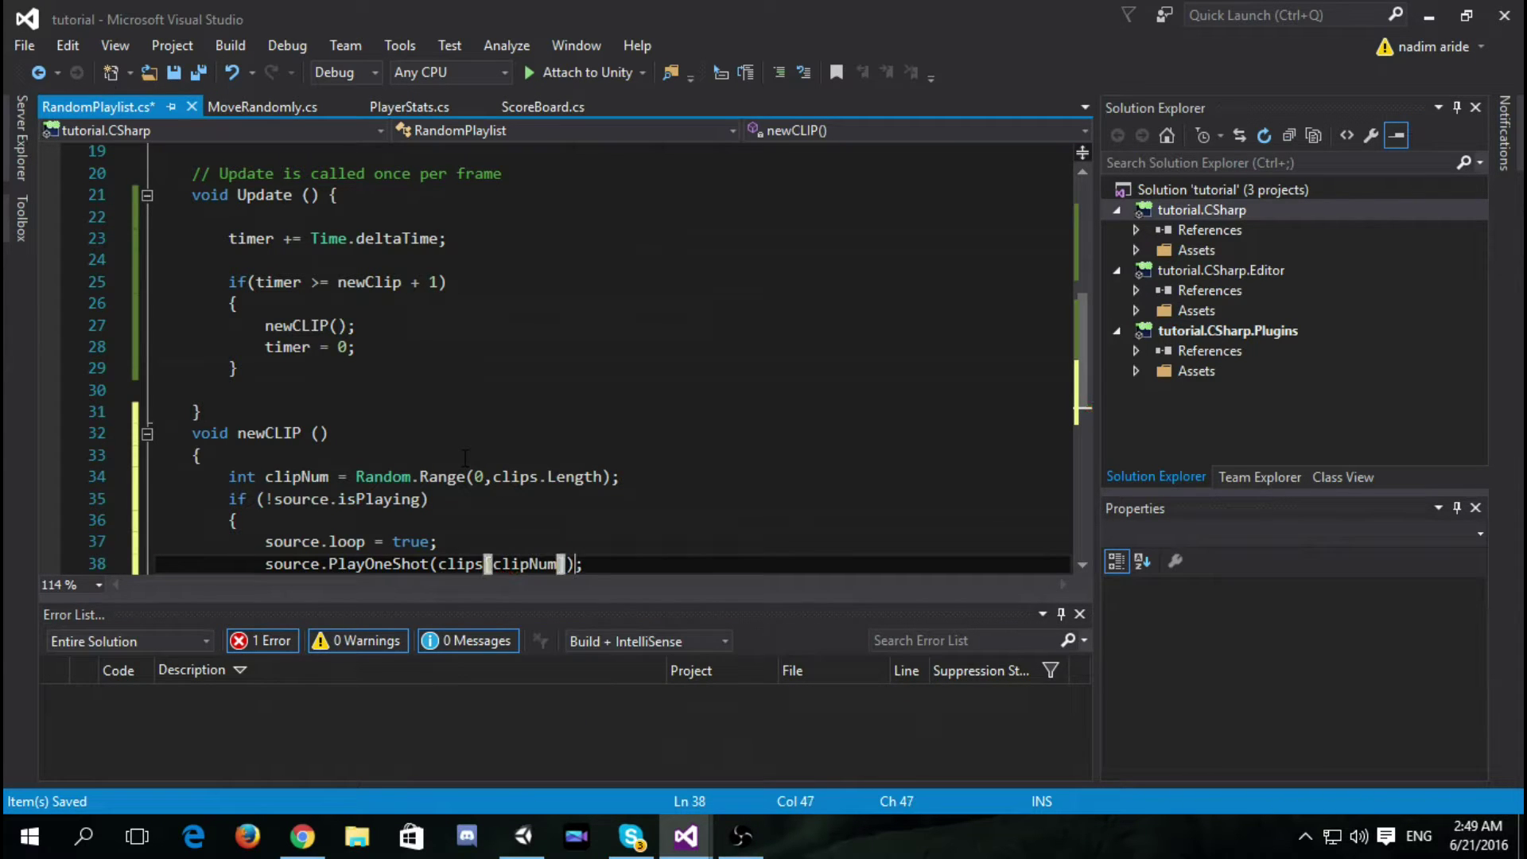
key("Return")
type("}")
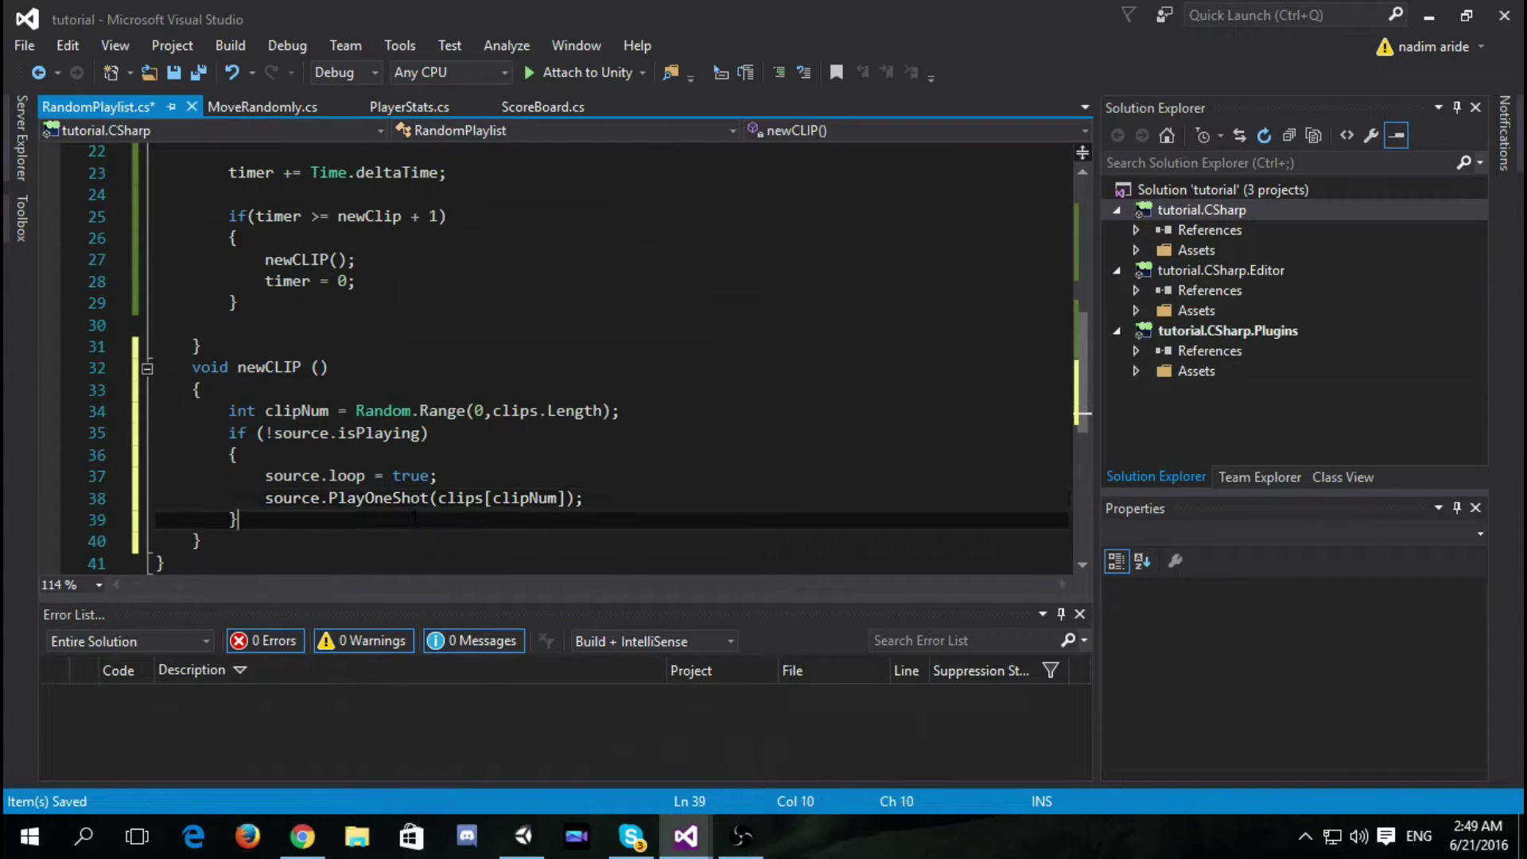
key("Return")
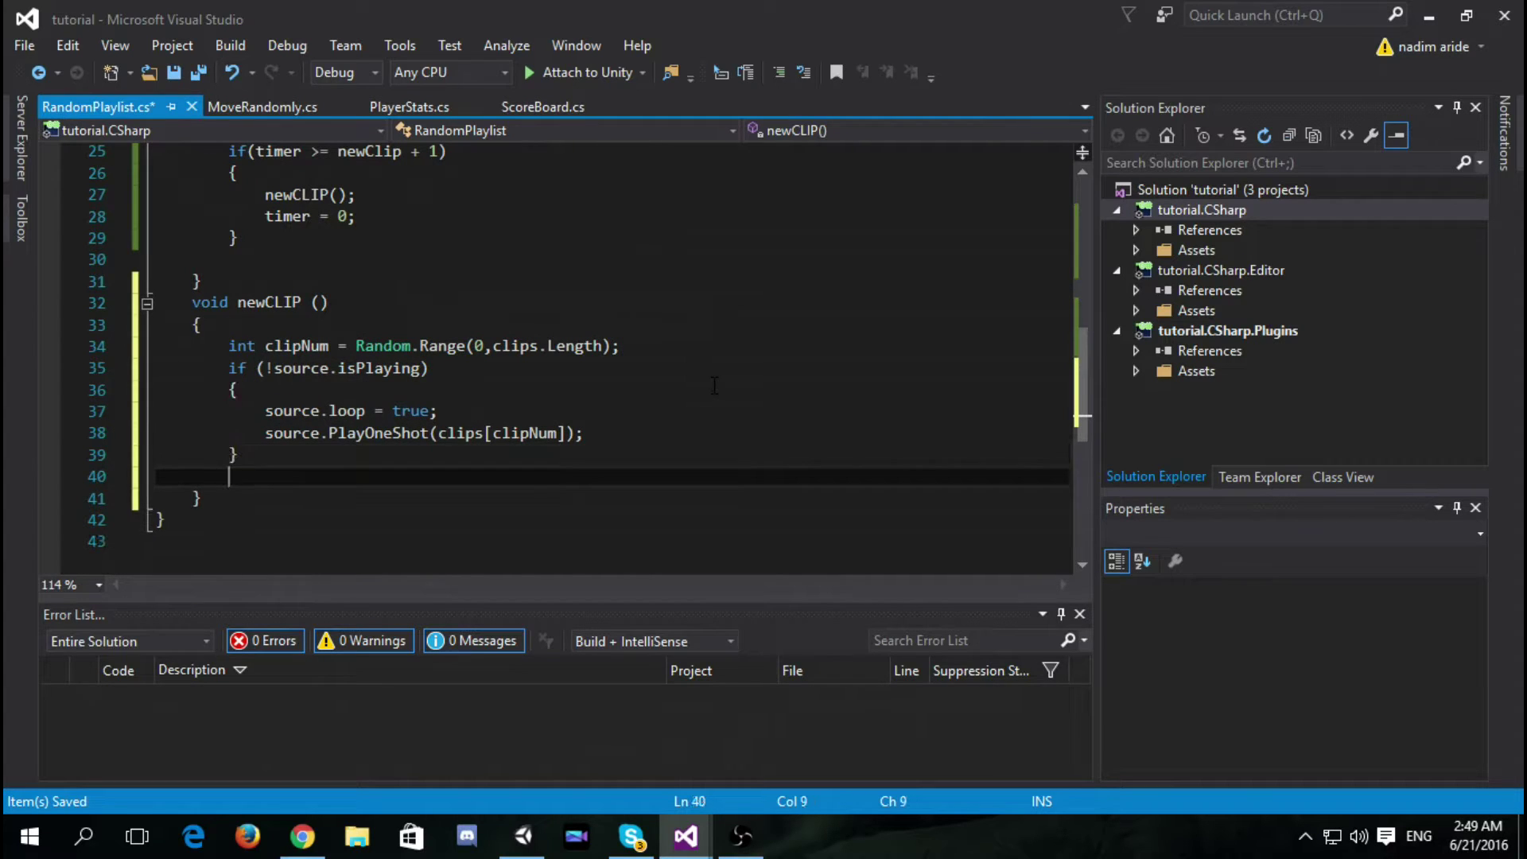
Step: Add newClip = clips[clipNum].length; to newCLIP and save the script
key("Return")
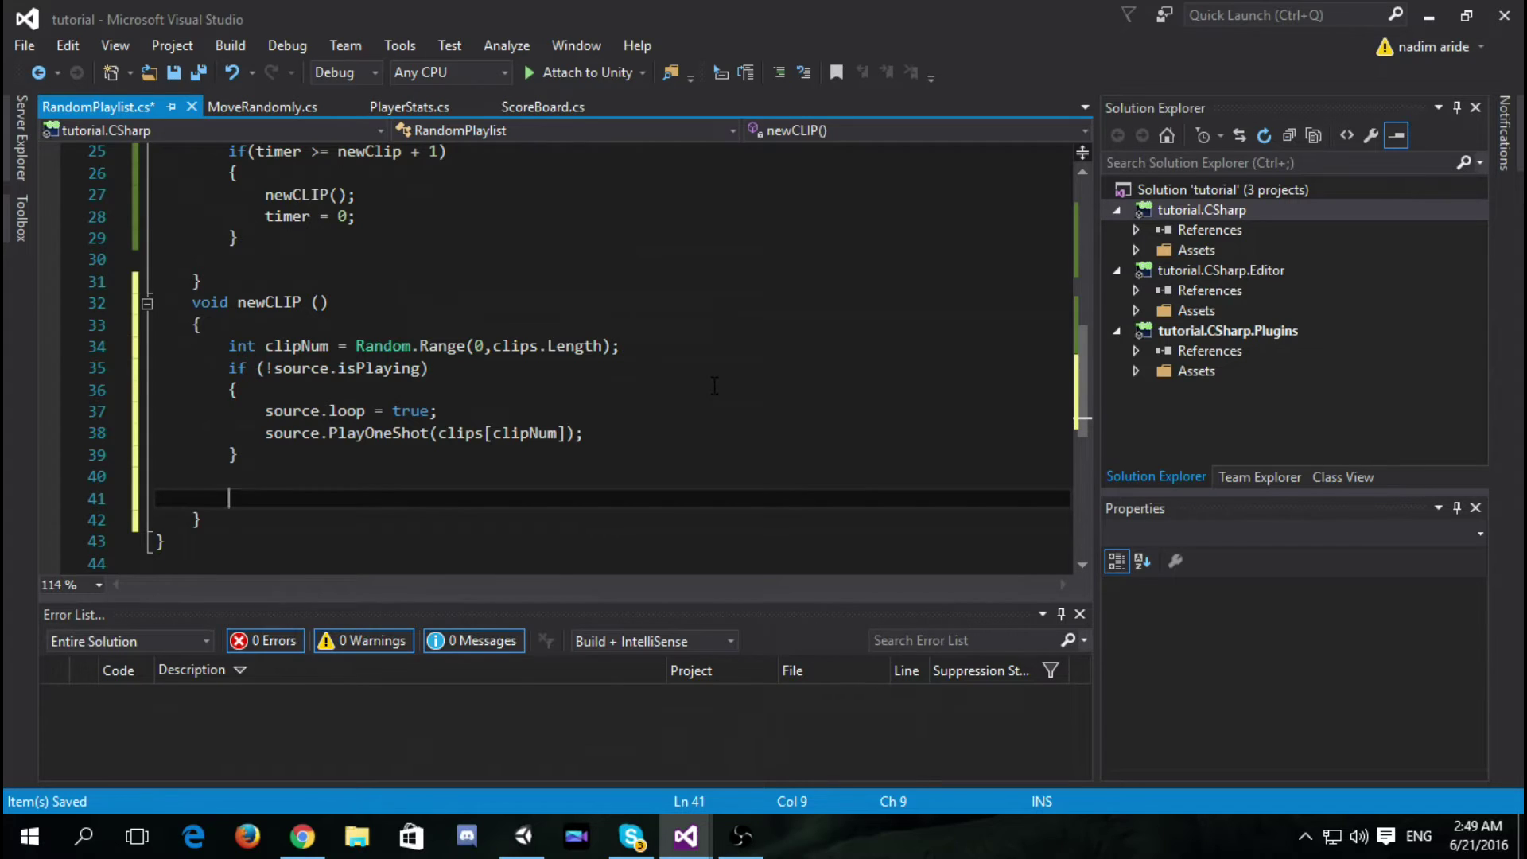
type("newc")
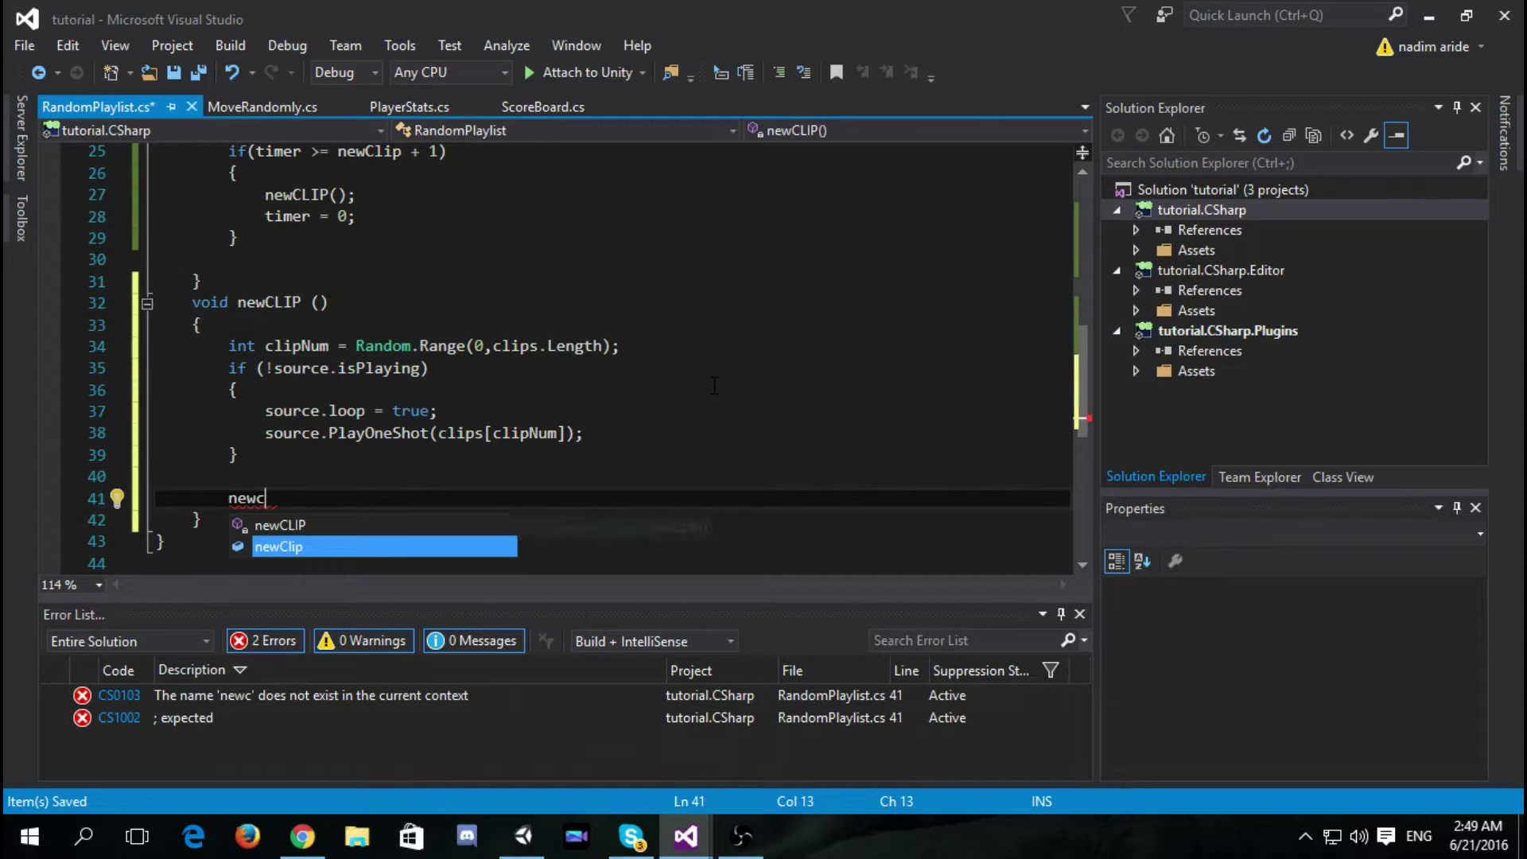
key("Tab")
type("= ")
type("cl")
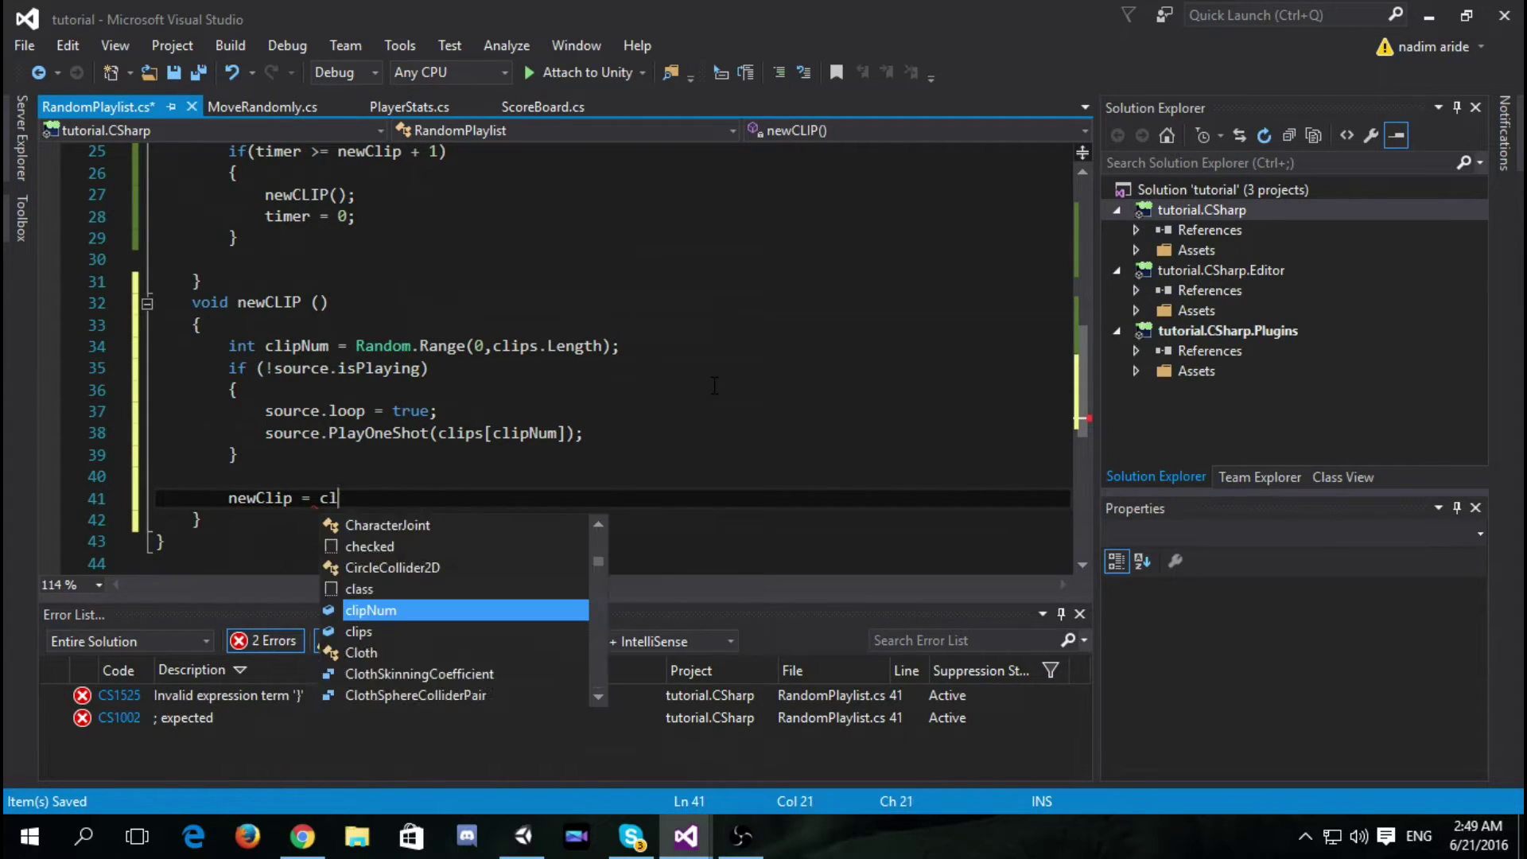
type("ip")
type("s")
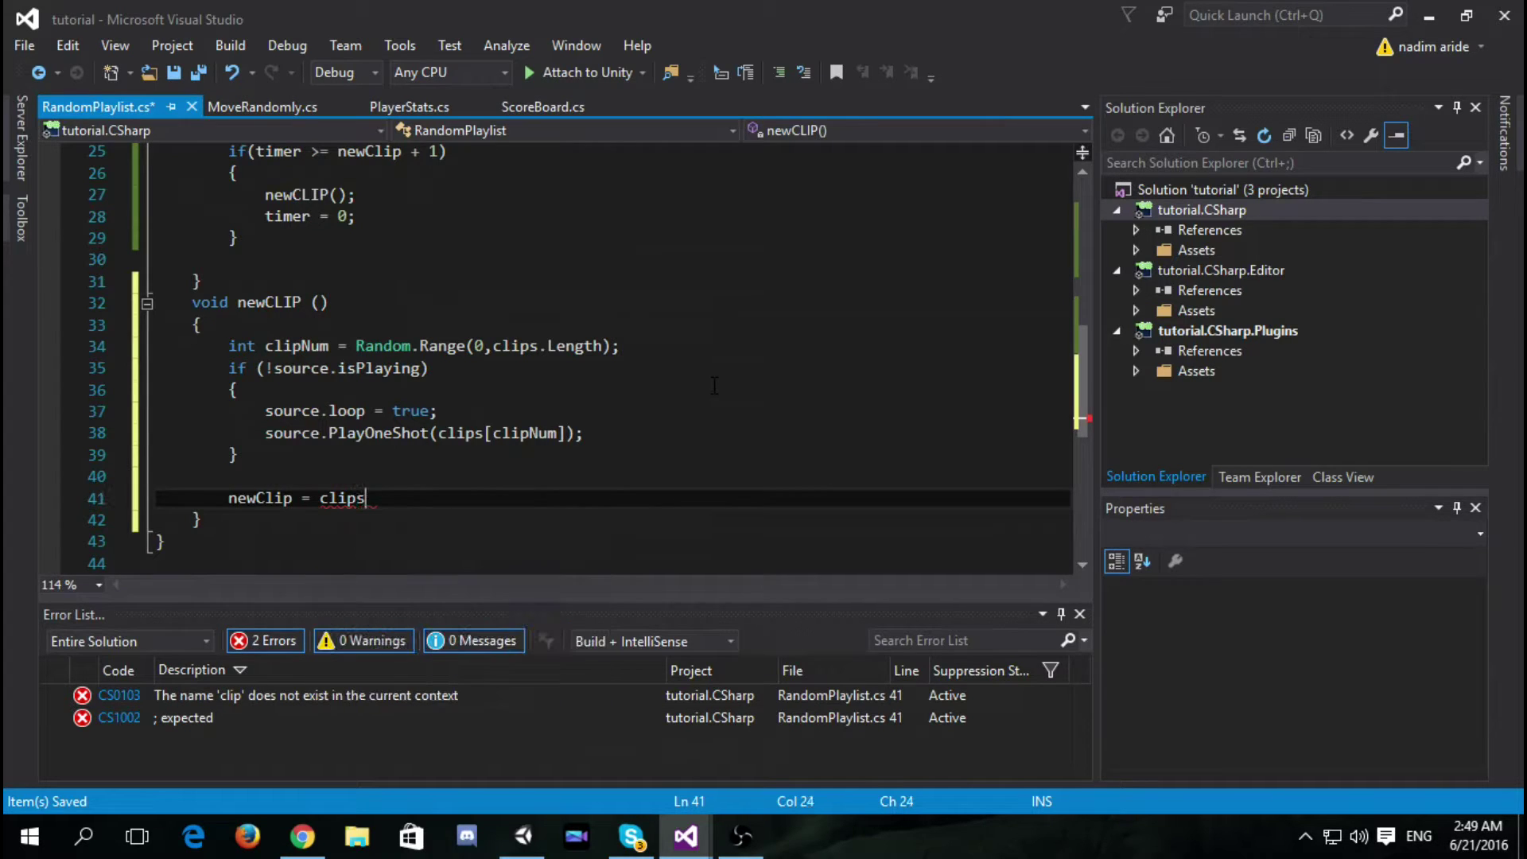
type("[]")
key("Left")
type("c")
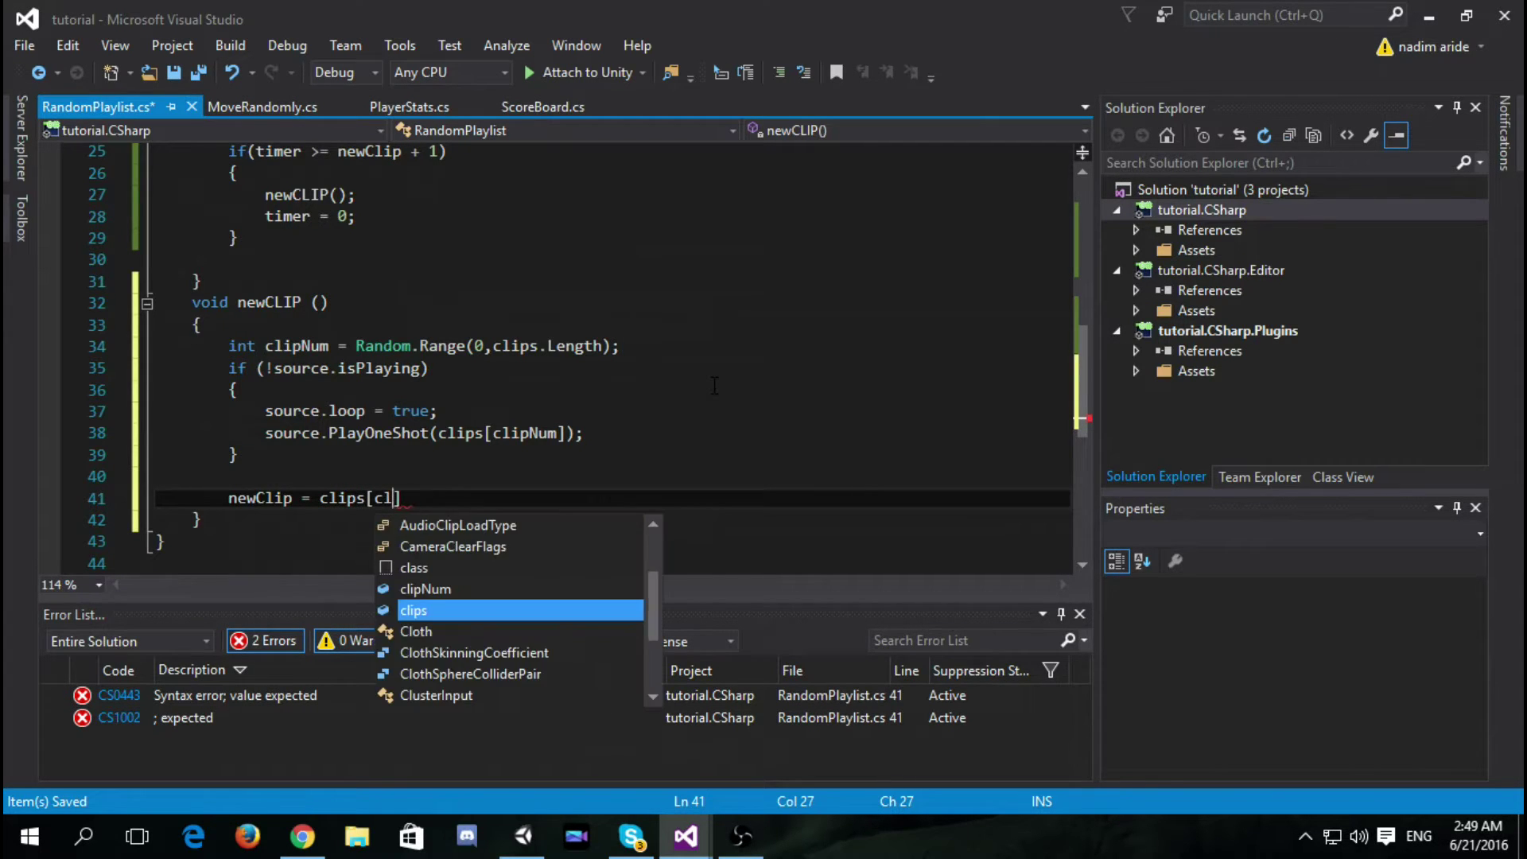
type("li")
key("Tab")
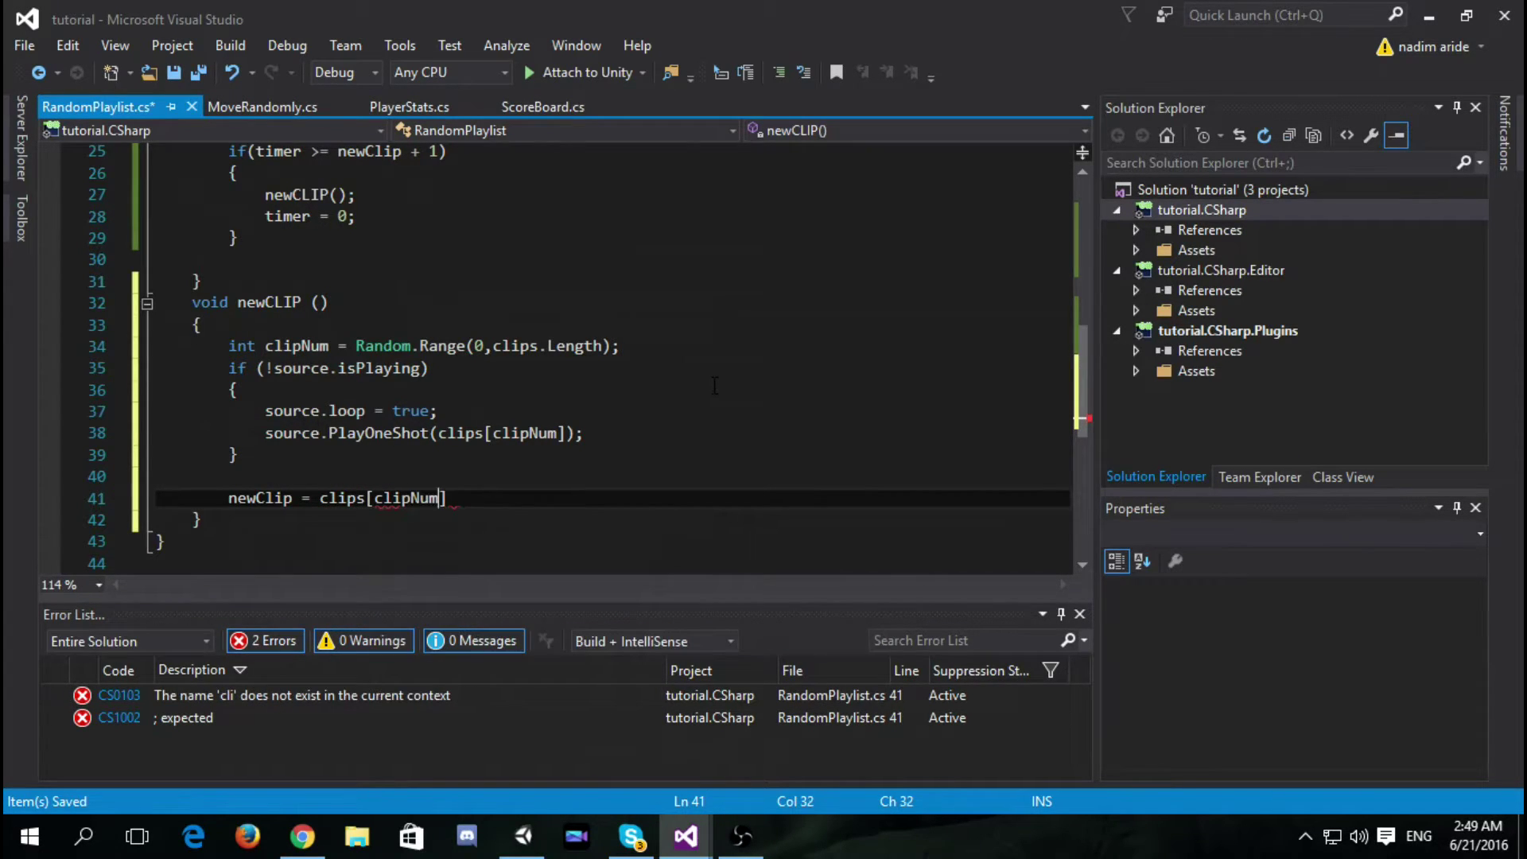
key("Right")
type(".length;")
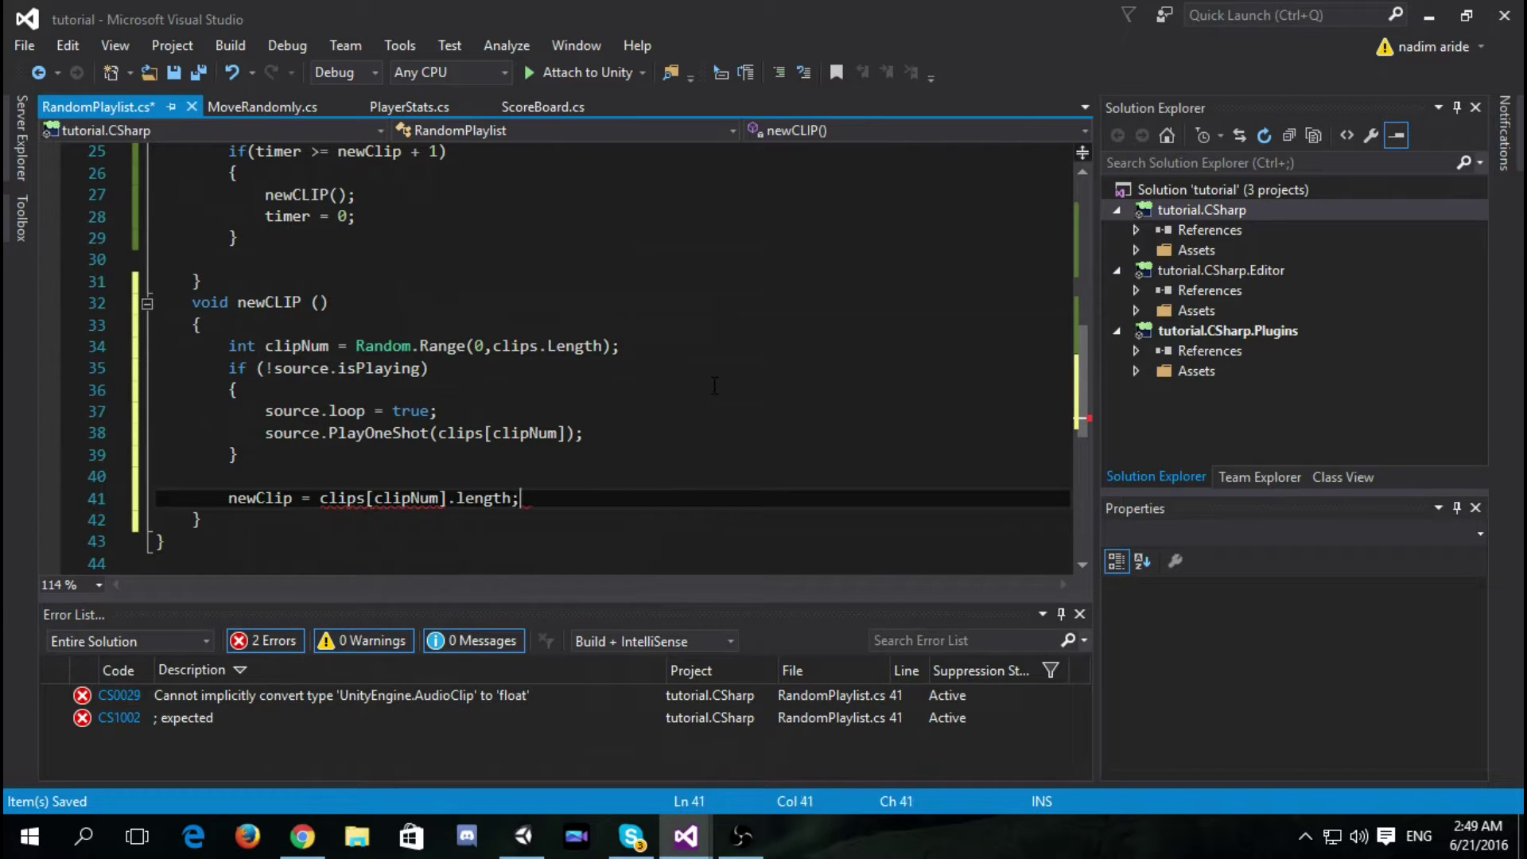
key("ctrl+s")
scroll(576, 353, "up", 2)
scroll(576, 354, "up", 1)
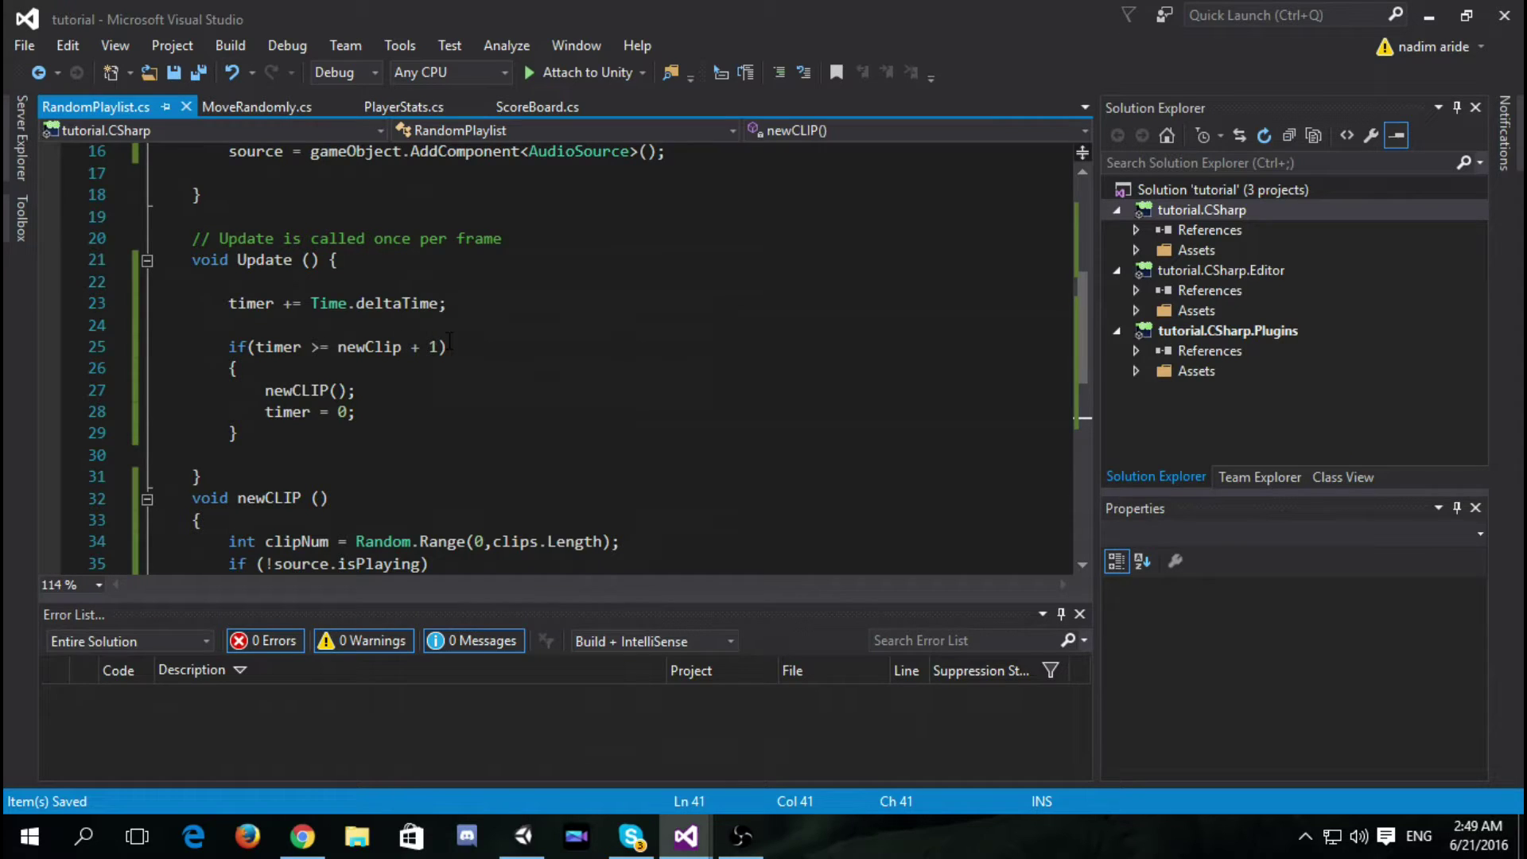
scroll(446, 356, "down", 1)
scroll(447, 357, "down", 1)
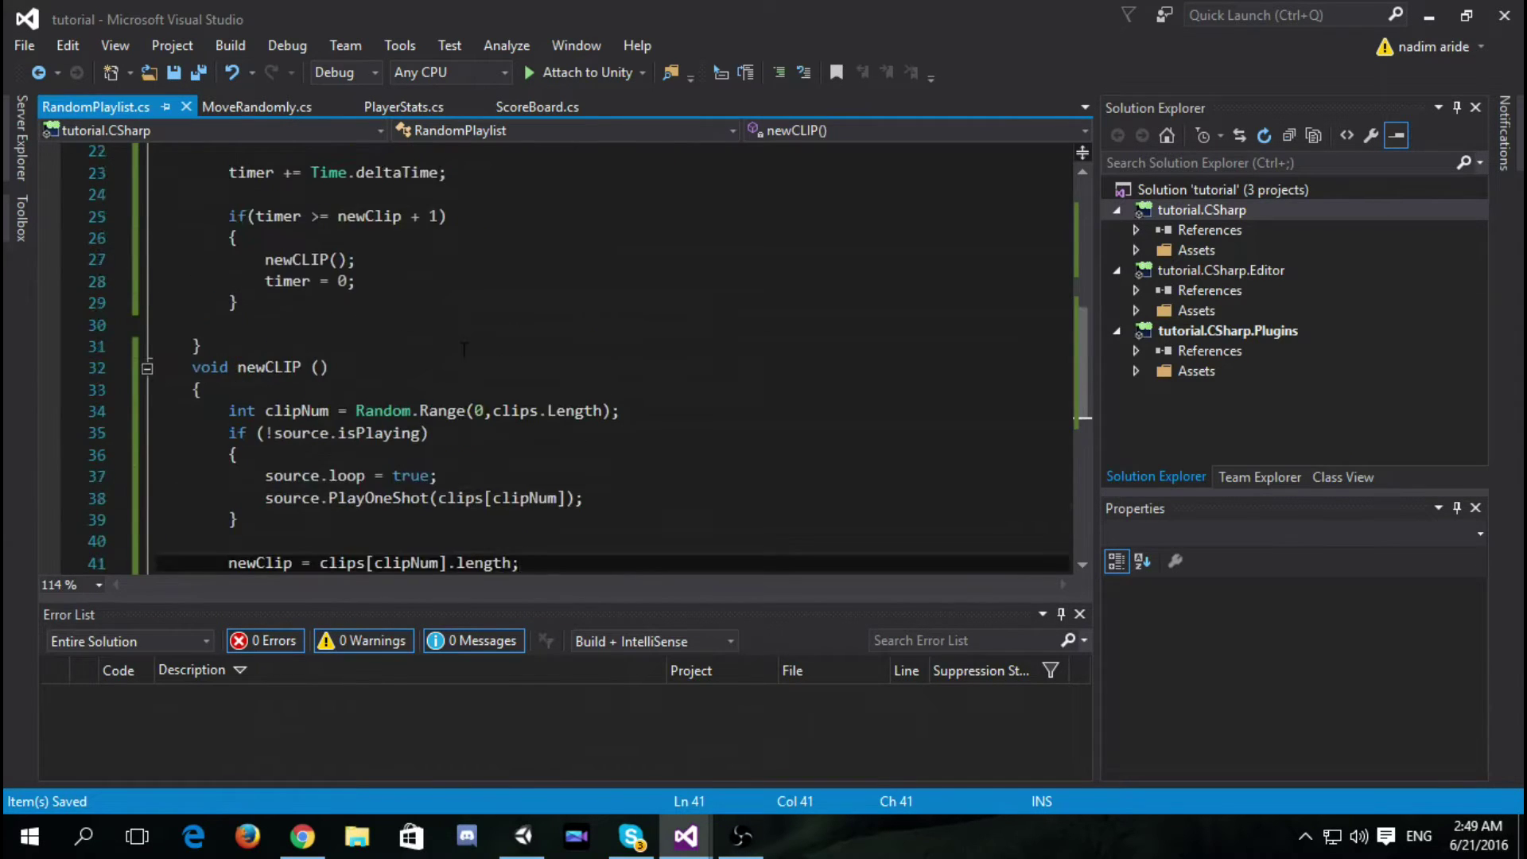
scroll(463, 349, "up", 2)
scroll(432, 362, "down", 3)
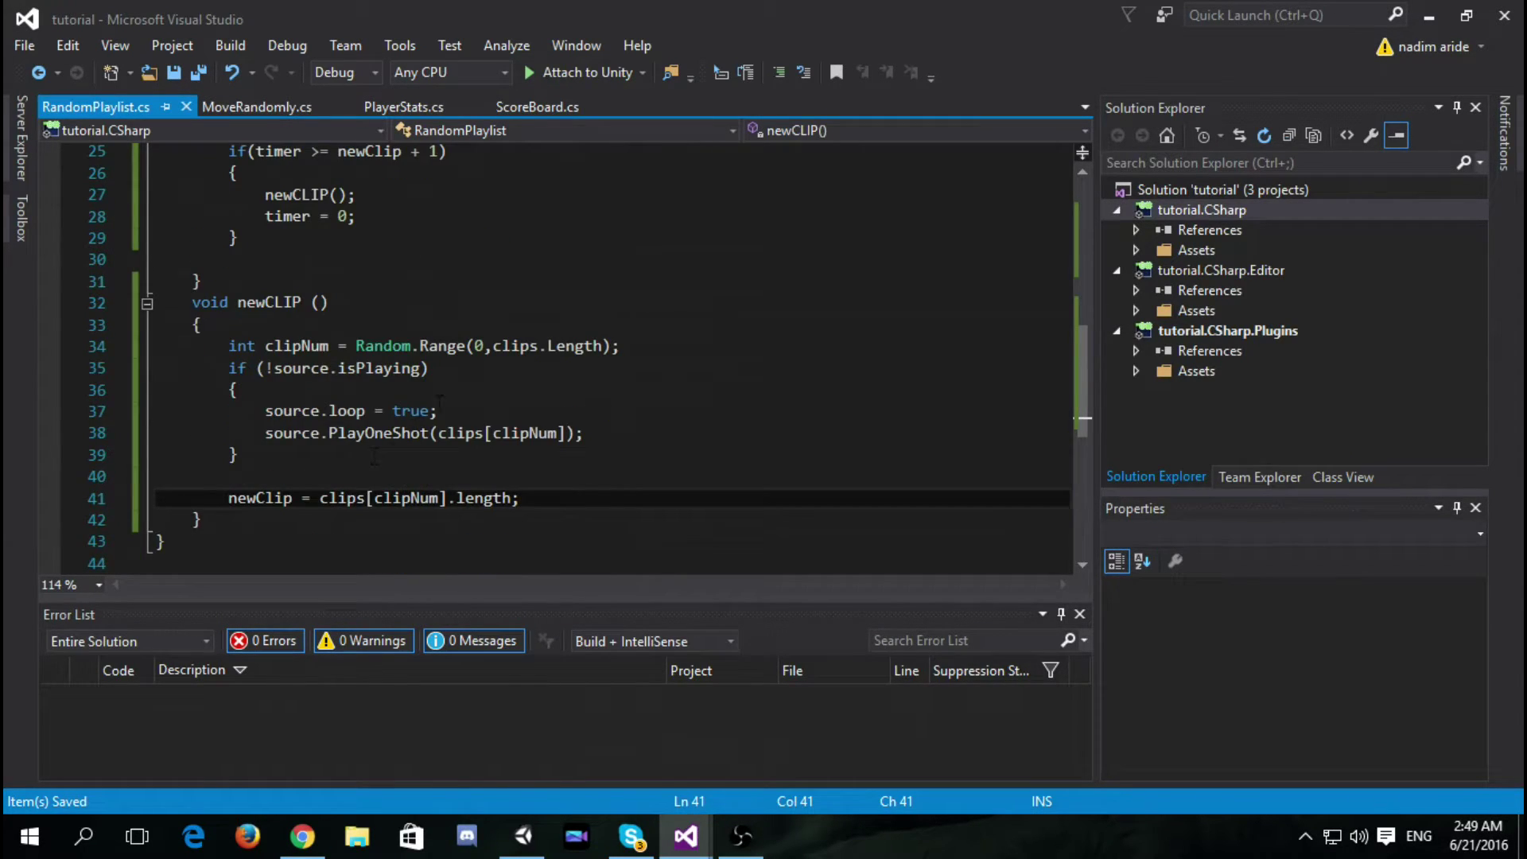
scroll(457, 403, "down", 2)
scroll(447, 402, "up", 2)
scroll(454, 400, "up", 3)
scroll(474, 390, "up", 1)
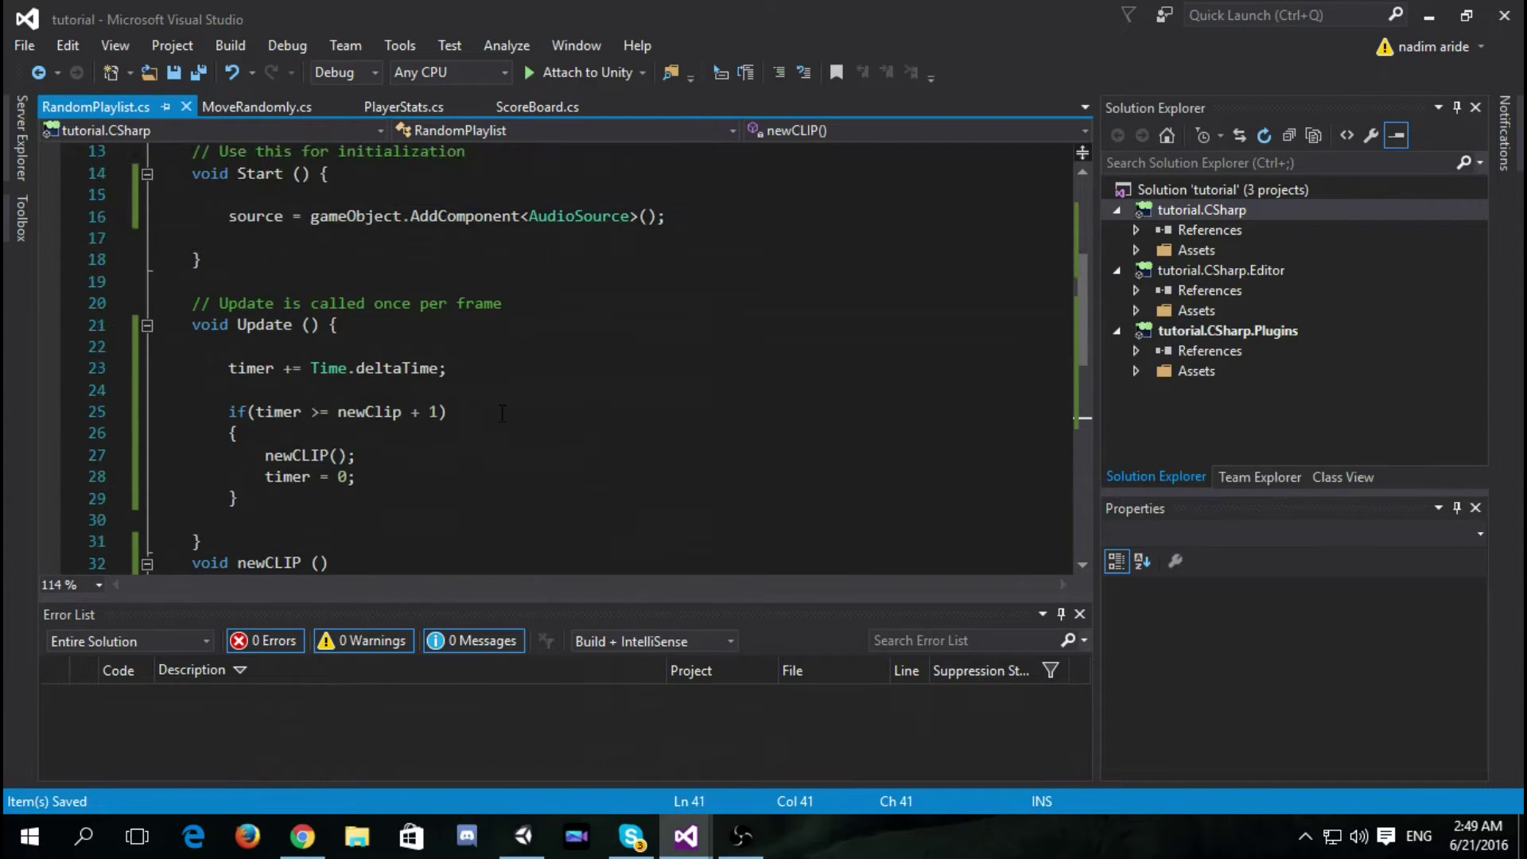
scroll(483, 400, "down", 5)
scroll(497, 414, "up", 1)
scroll(498, 413, "up", 3)
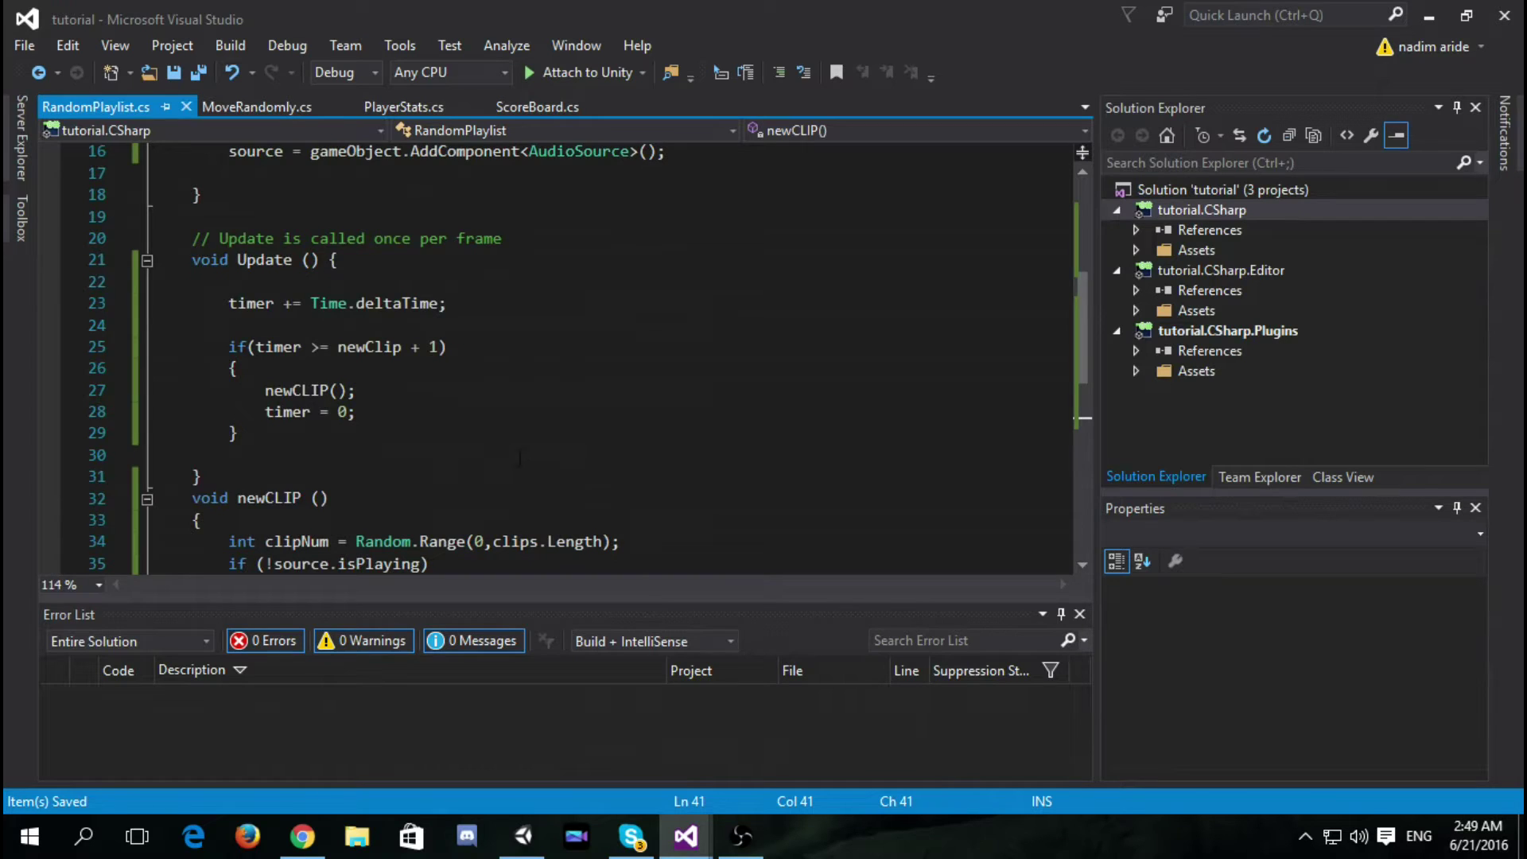
scroll(521, 457, "down", 3)
scroll(501, 442, "up", 2)
scroll(477, 418, "up", 5)
scroll(448, 388, "up", 1)
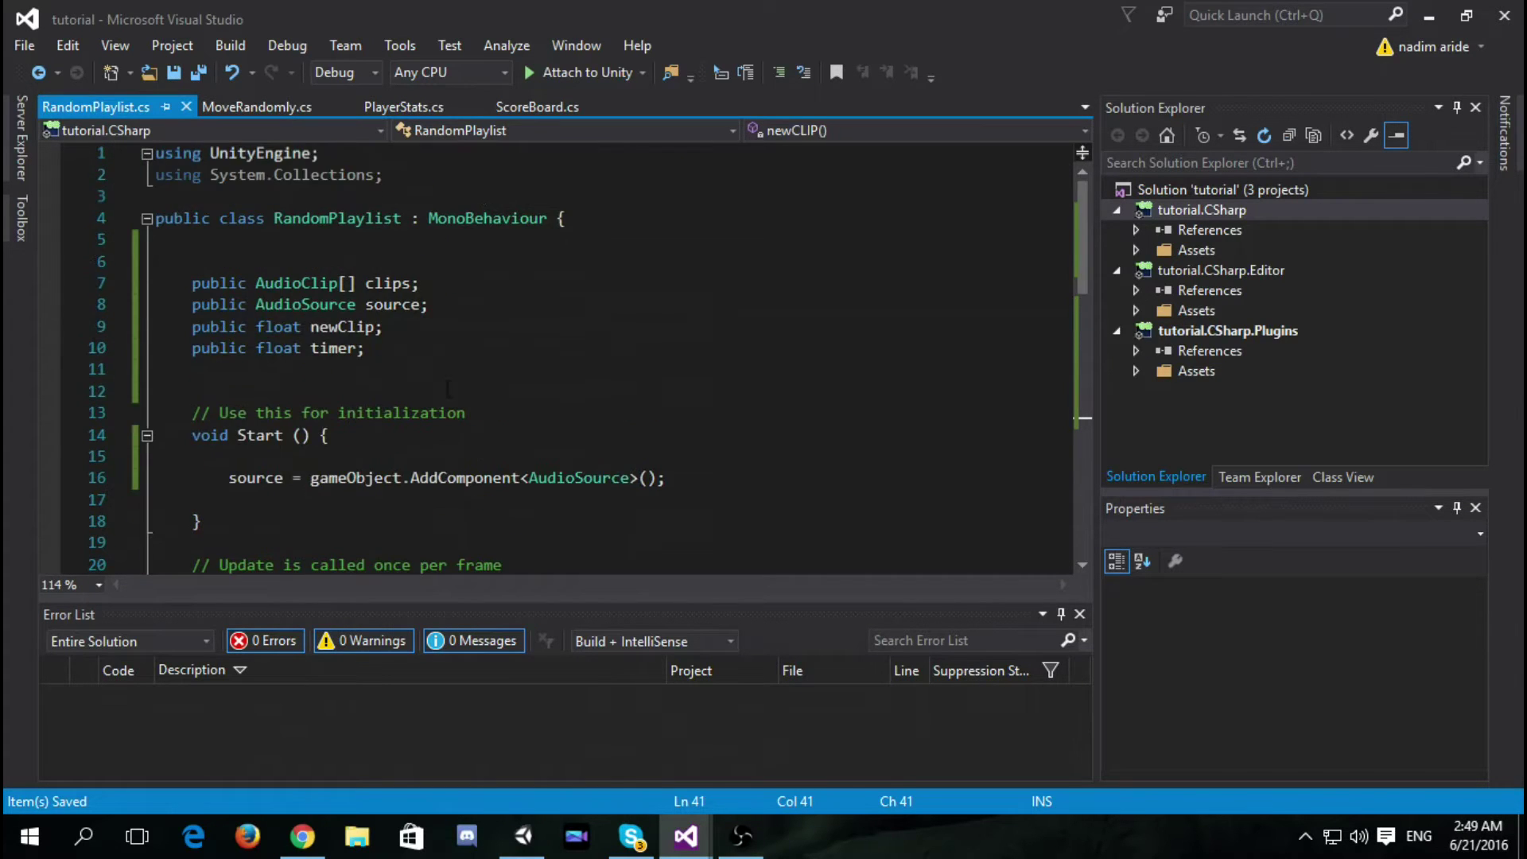
scroll(448, 387, "down", 4)
scroll(442, 400, "down", 8)
scroll(436, 412, "up", 7)
scroll(430, 429, "down", 2)
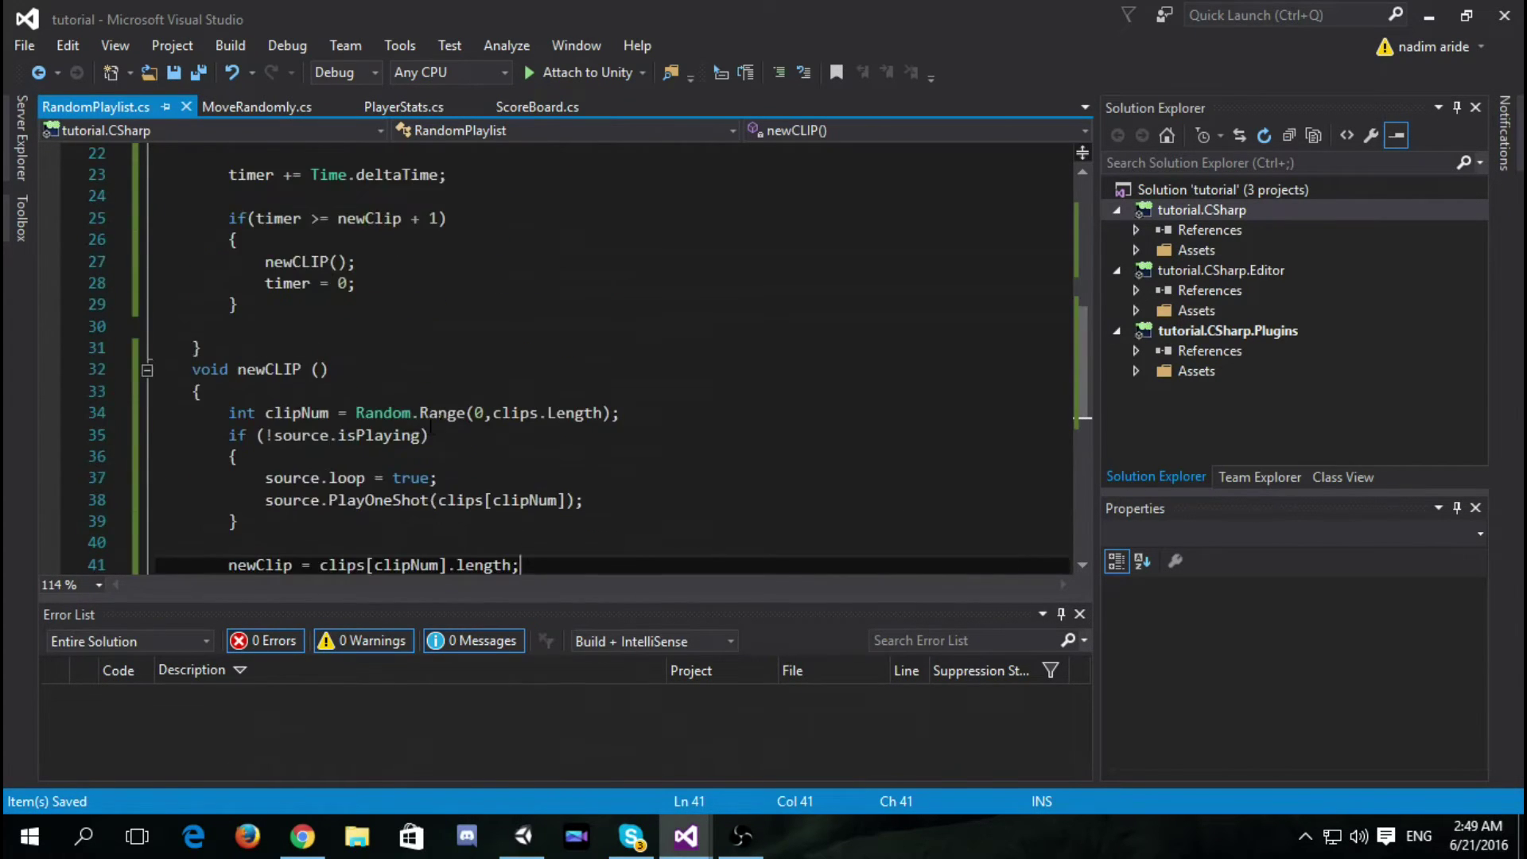
scroll(430, 433, "up", 1)
scroll(436, 417, "up", 6)
scroll(441, 394, "down", 4)
scroll(449, 369, "up", 2)
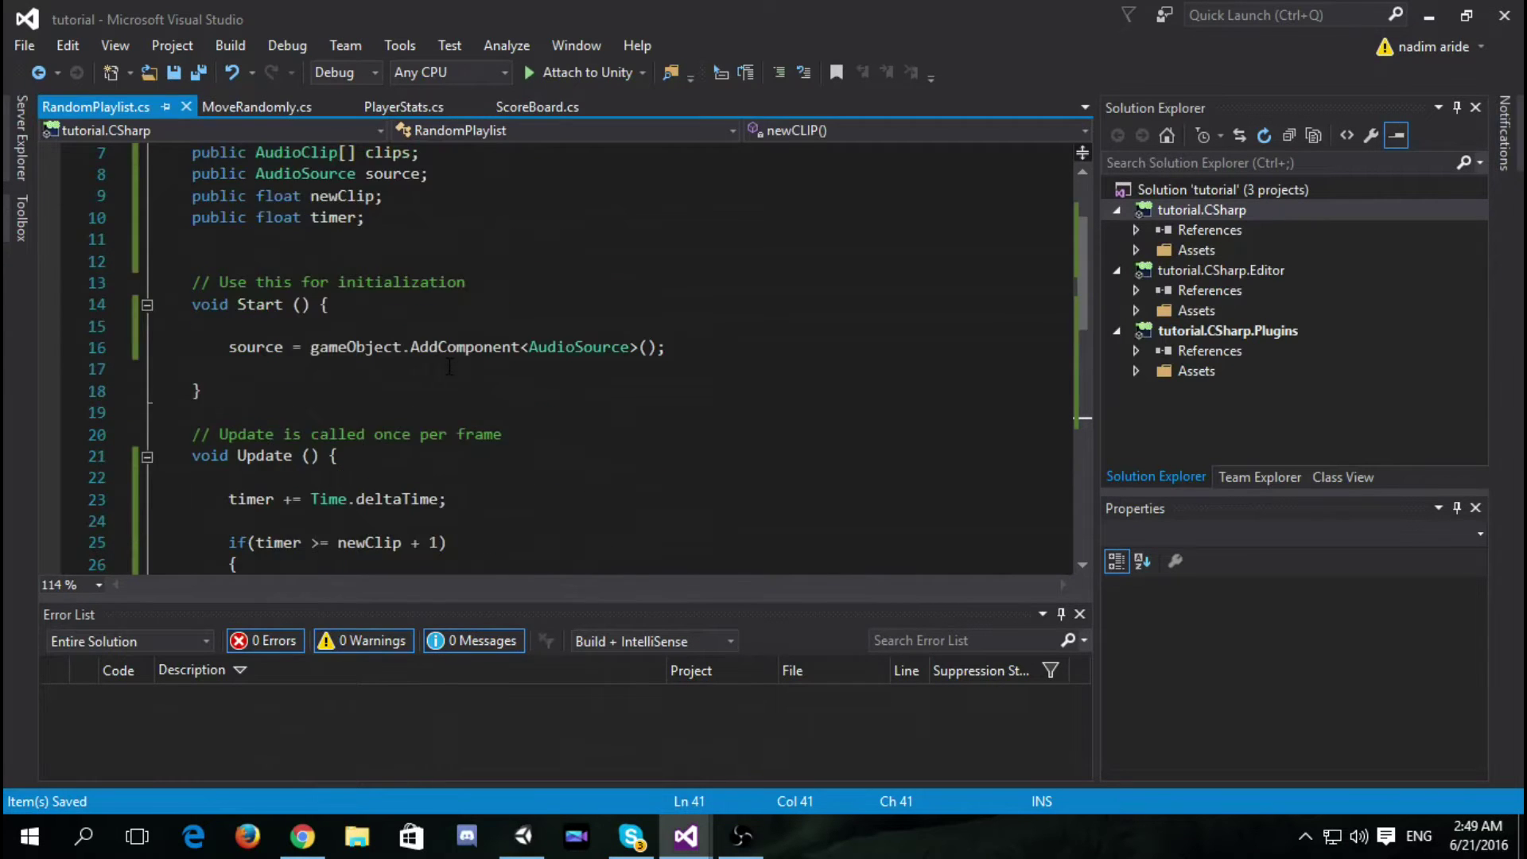
scroll(451, 382, "down", 2)
scroll(466, 430, "down", 3)
scroll(490, 478, "down", 1)
scroll(513, 537, "up", 2)
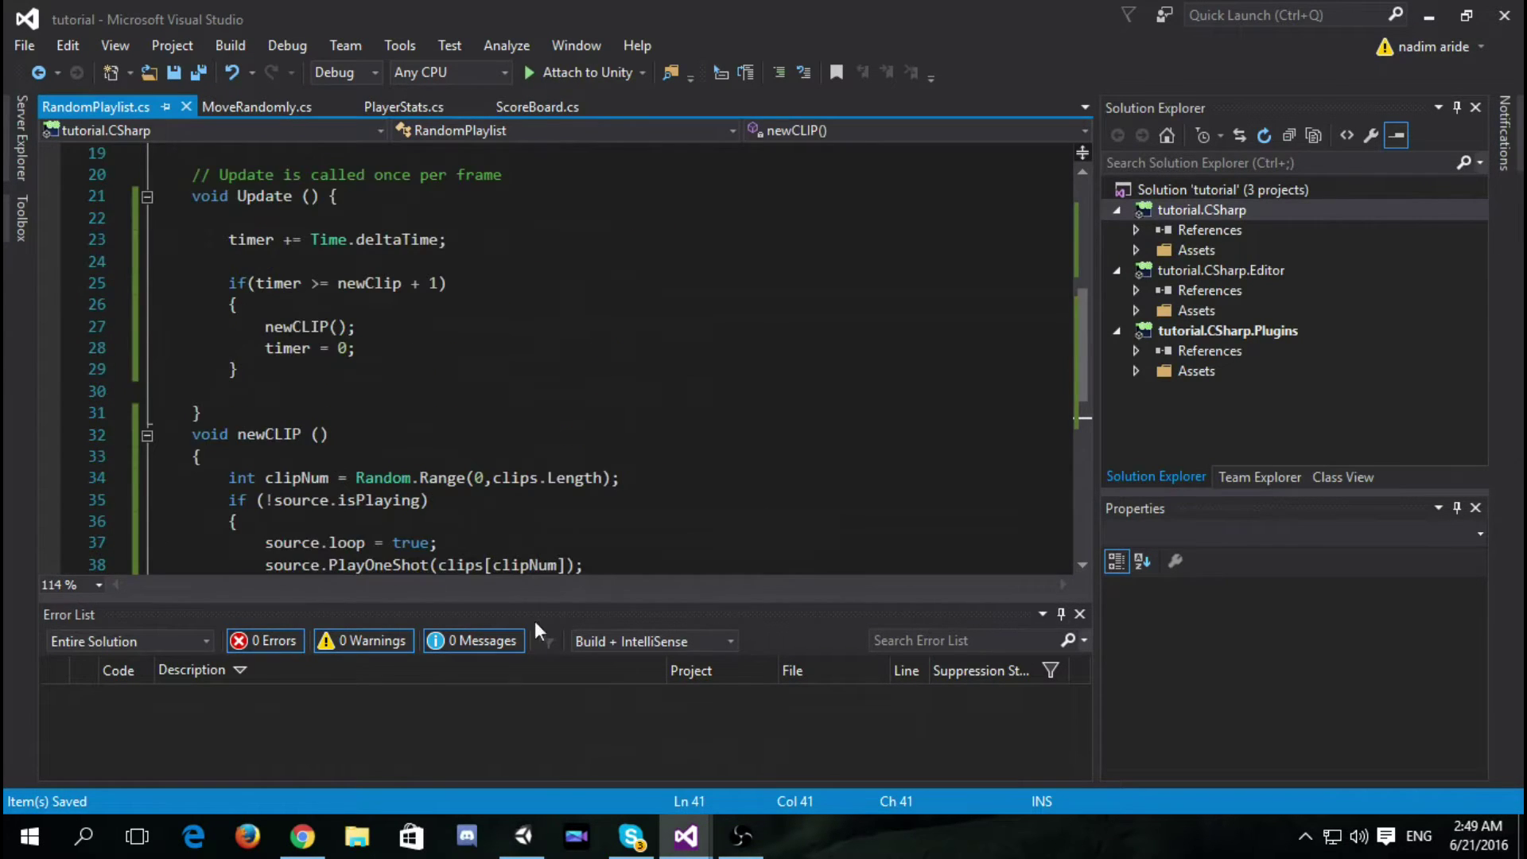
Step: Switch back to the Unity editor after reviewing the finished script
left_click(527, 833)
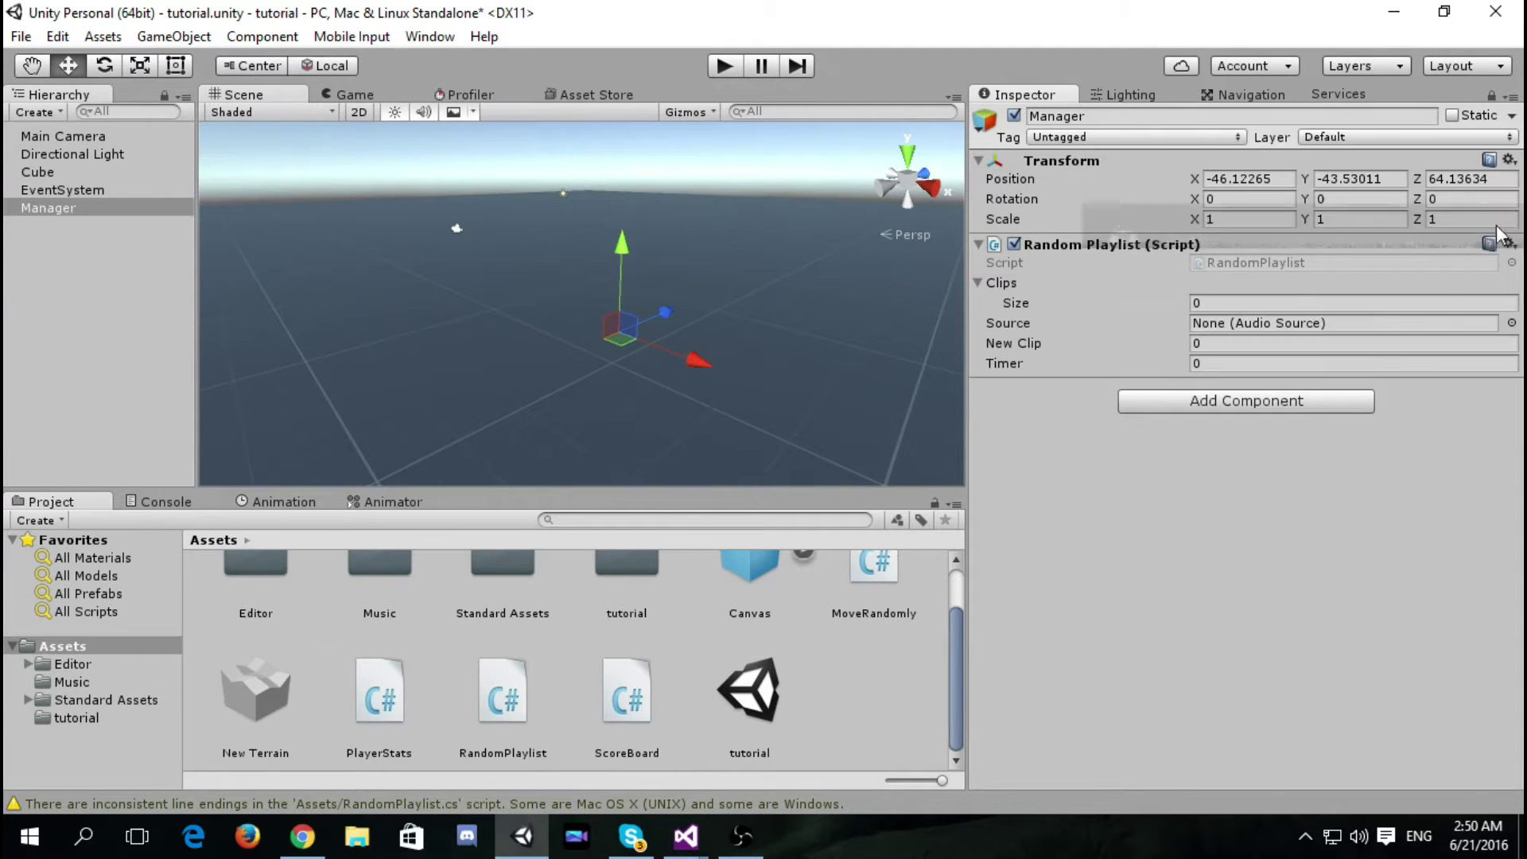
scroll(233, 672, "up", 2)
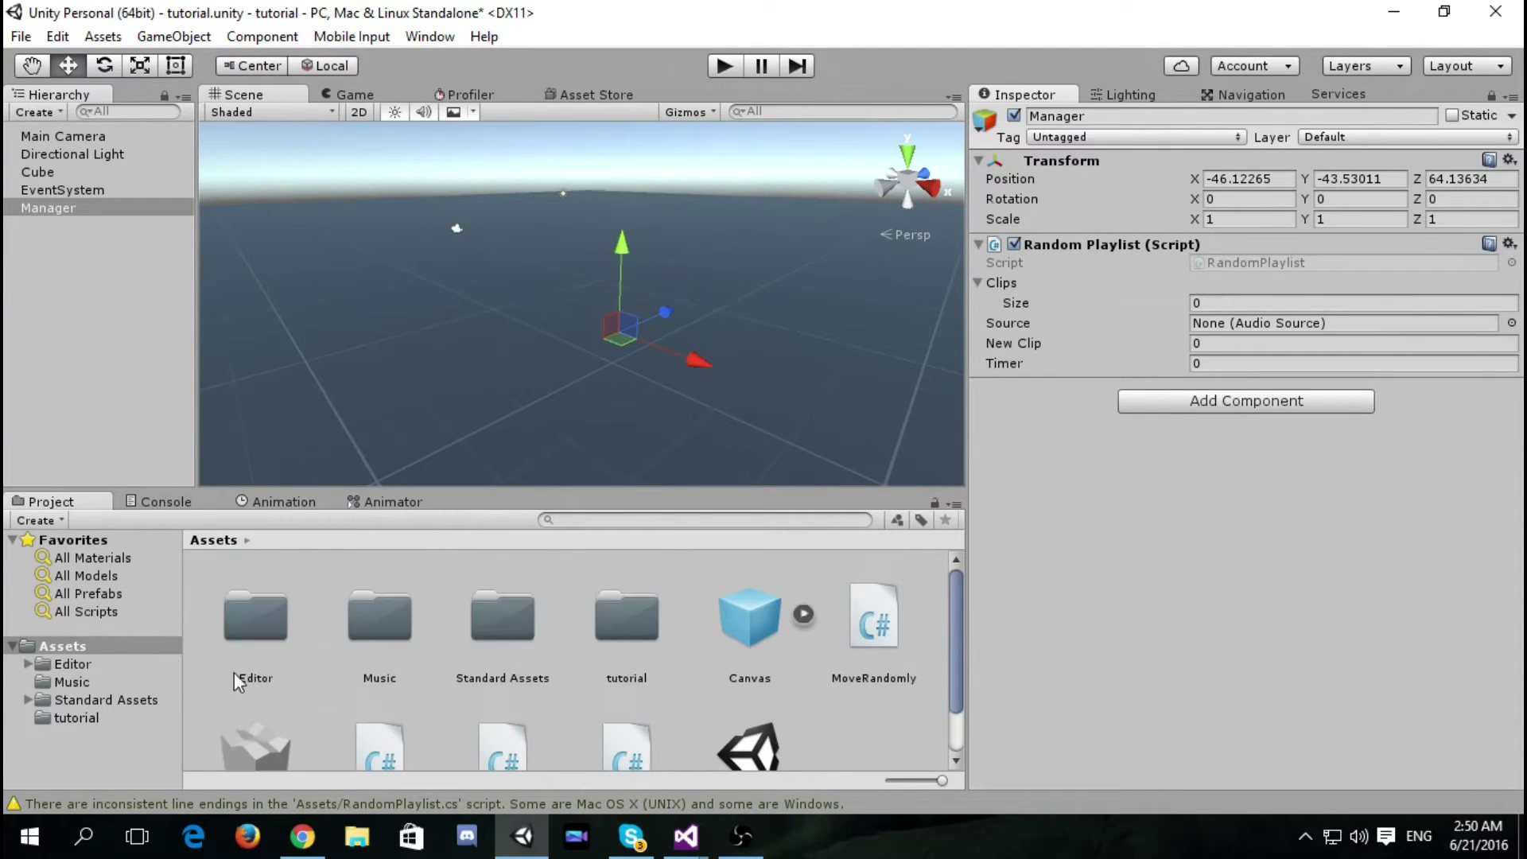
Step: Drag music clips TT1–TT4 from Assets/Music into the Random Playlist Clips list
left_click(103, 679)
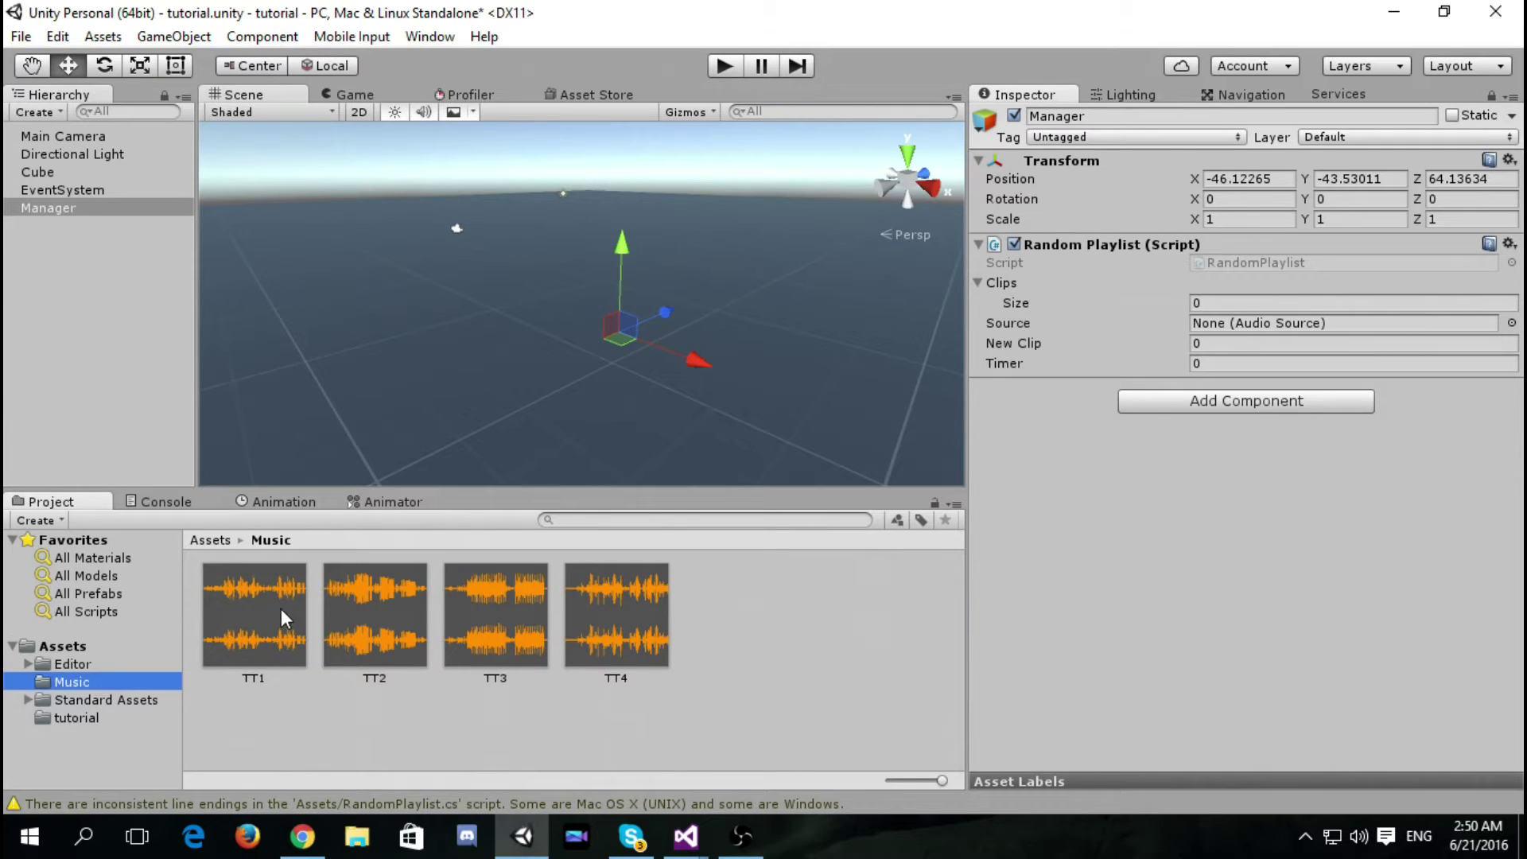
left_click(287, 638)
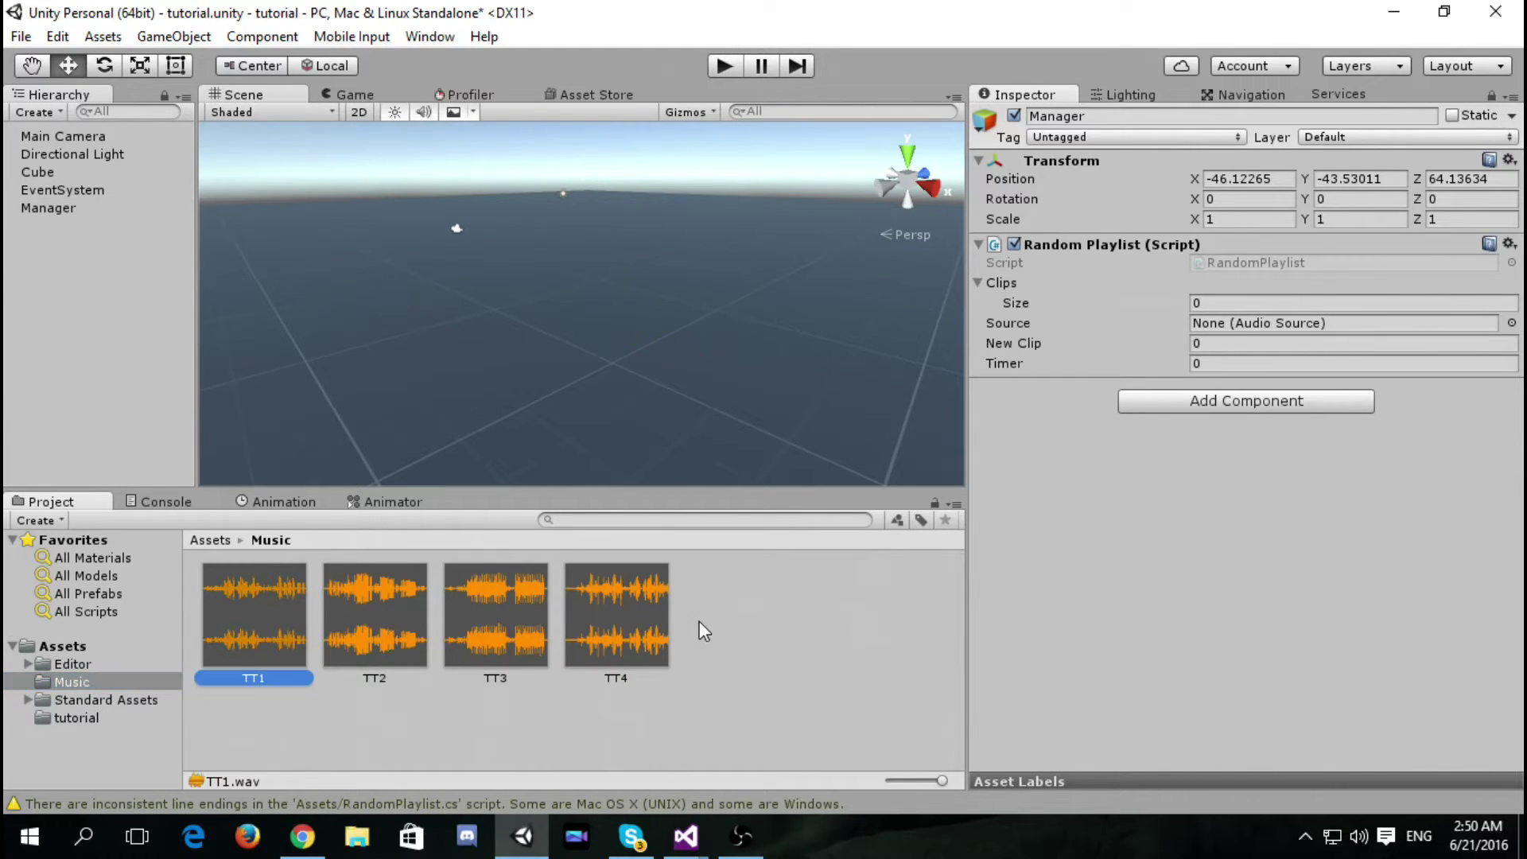
left_click(617, 642, "shift")
left_click_drag(617, 642, 1004, 282)
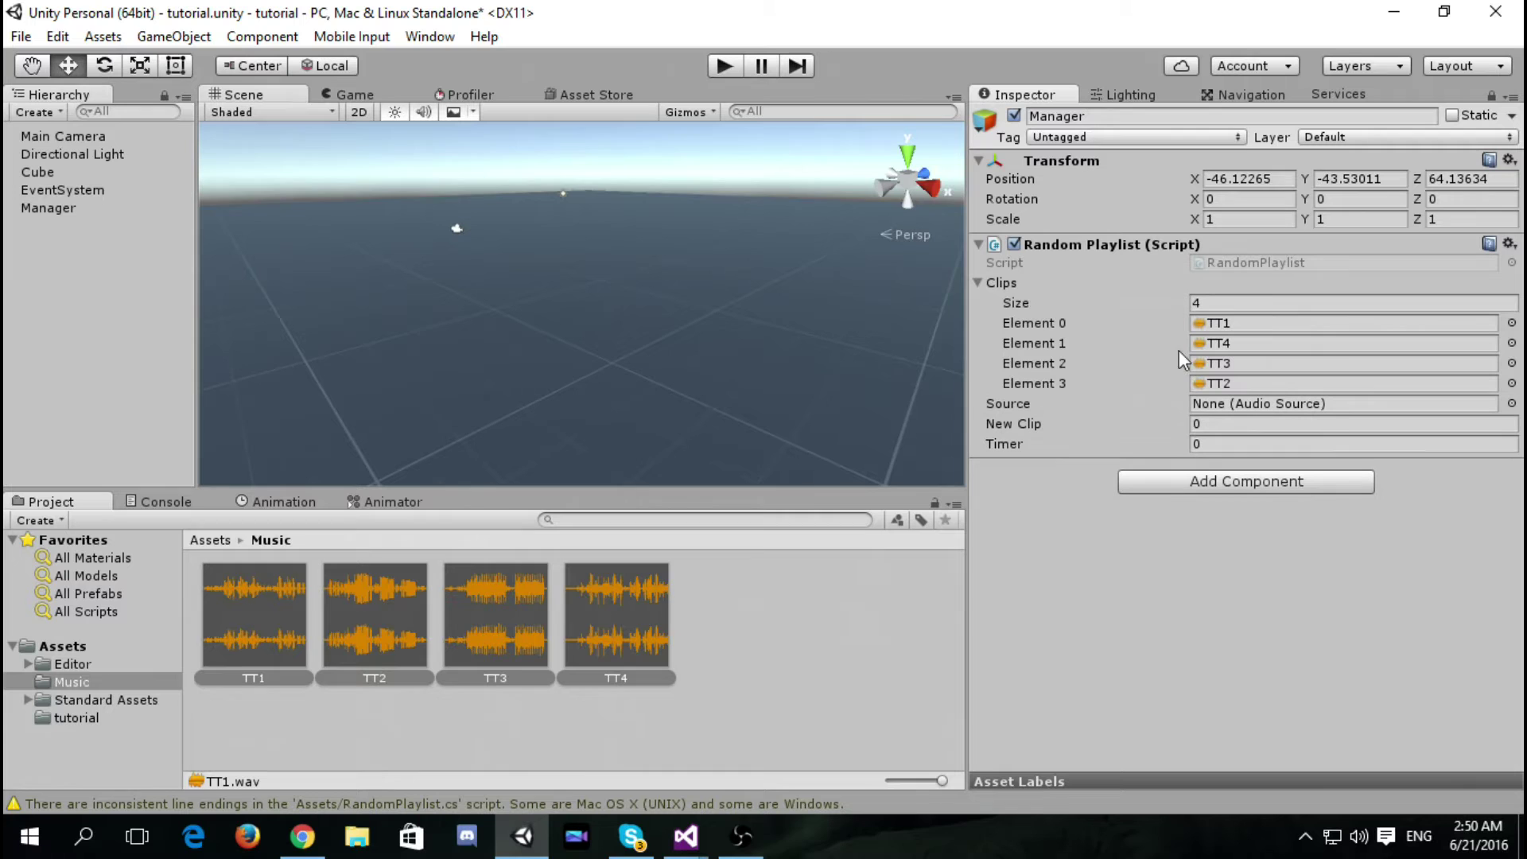
left_click(725, 66)
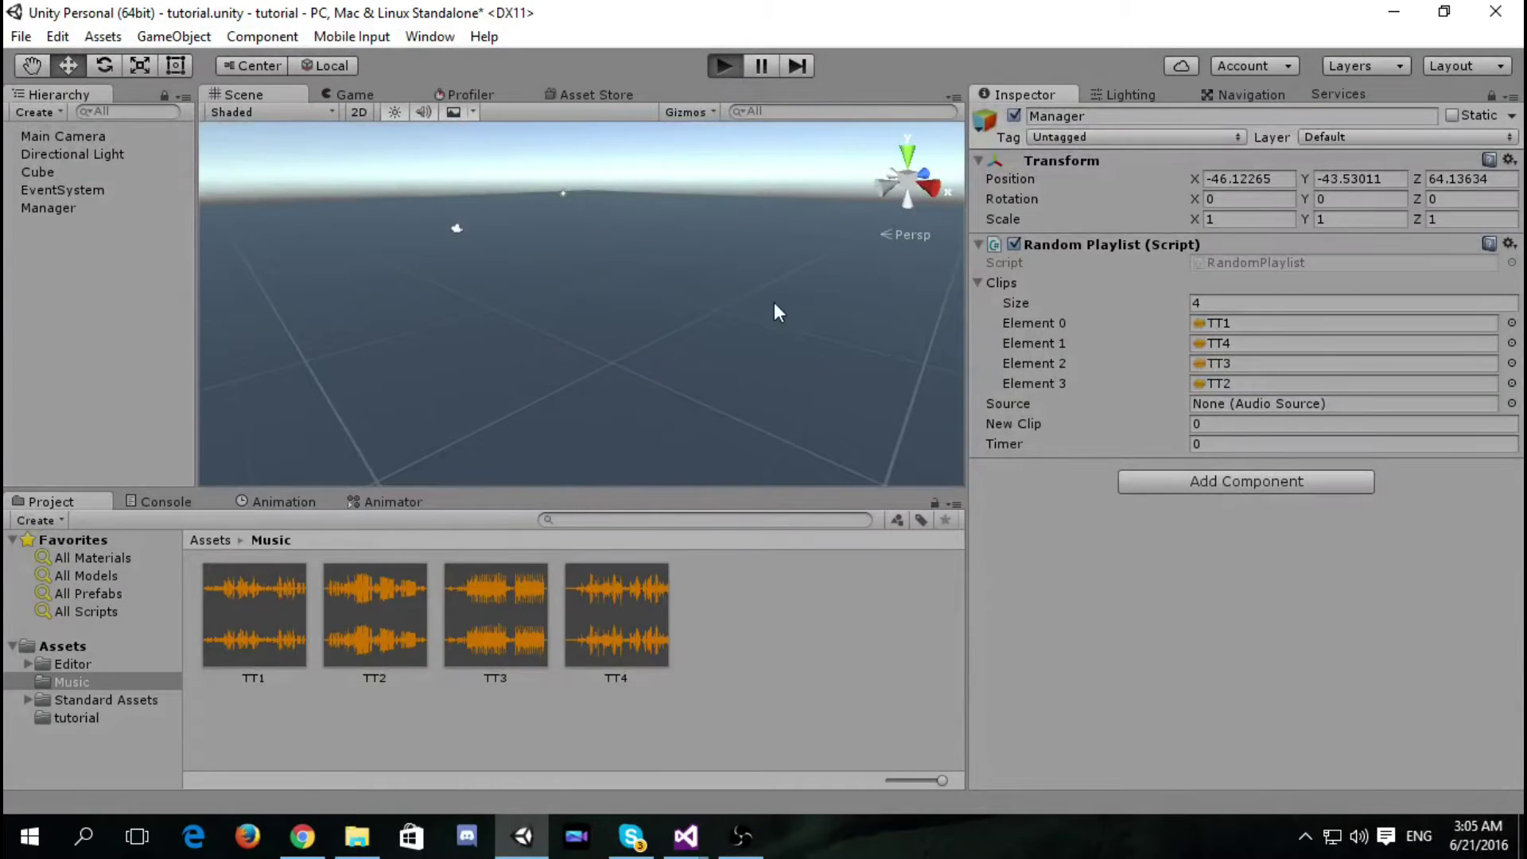
Step: Enter Play mode with Ctrl+P to hear the random playlist
key("ctrl+p")
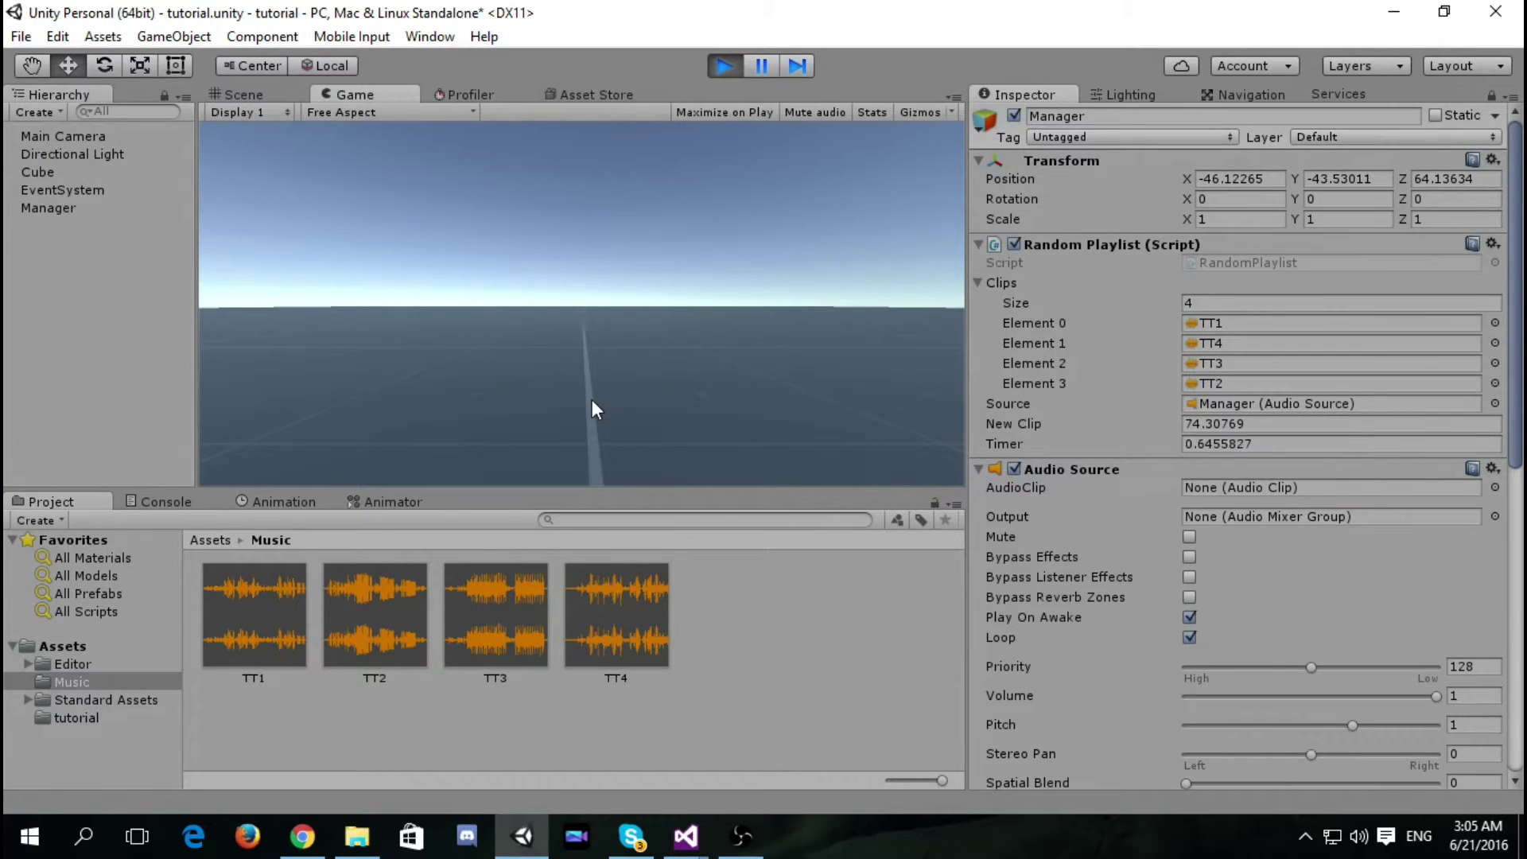